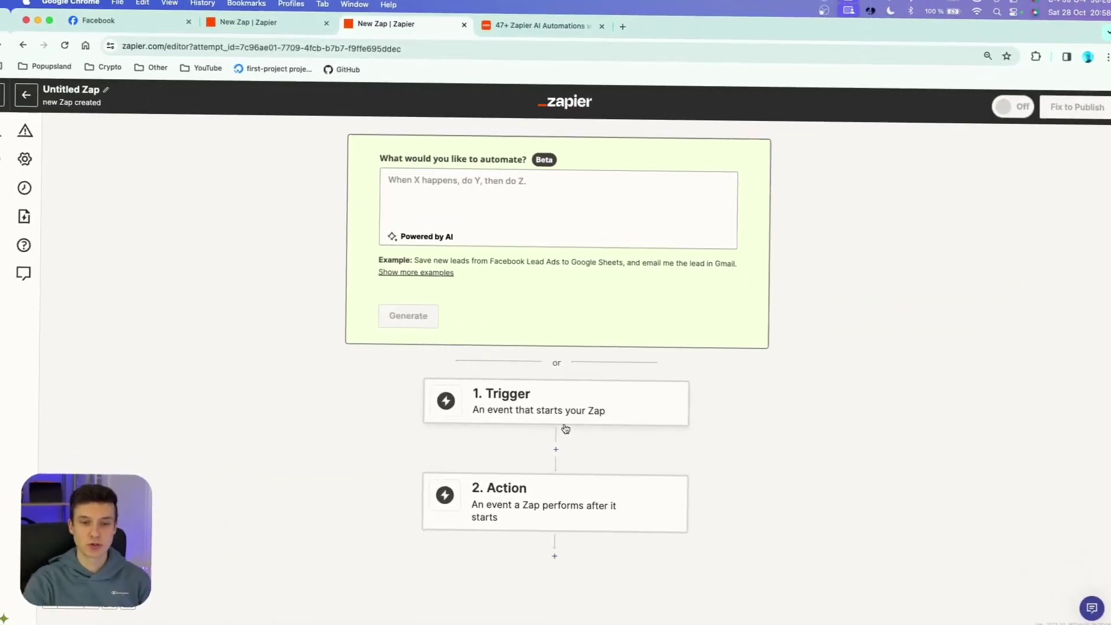
Set the Zap's trigger to Facebook Messenger with the New Message sent to Page event.
click(547, 407)
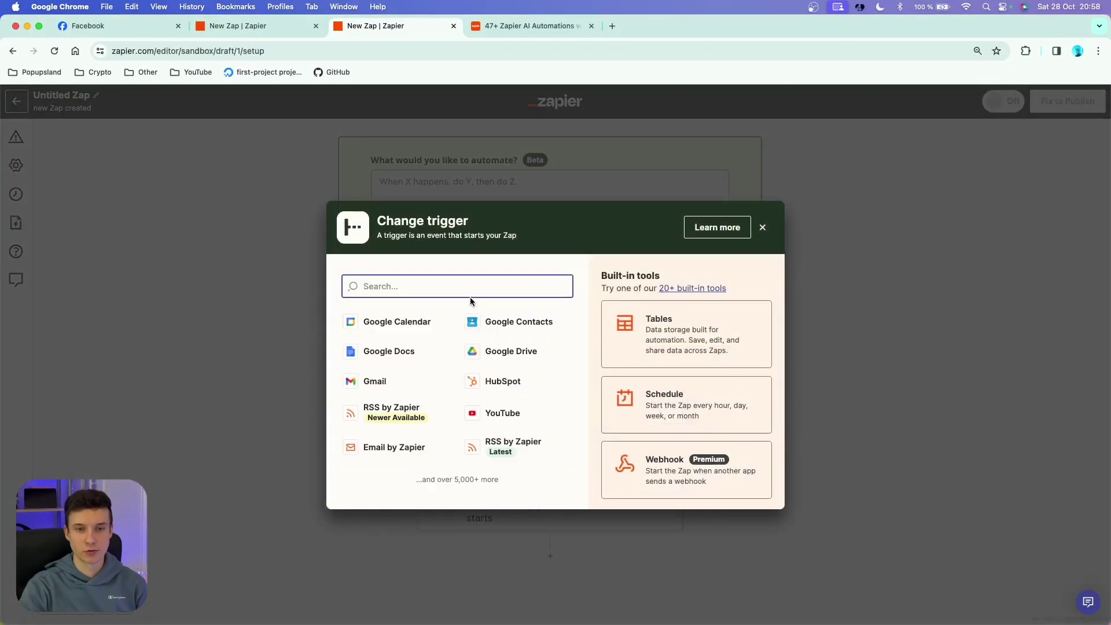
text(facebook mes)
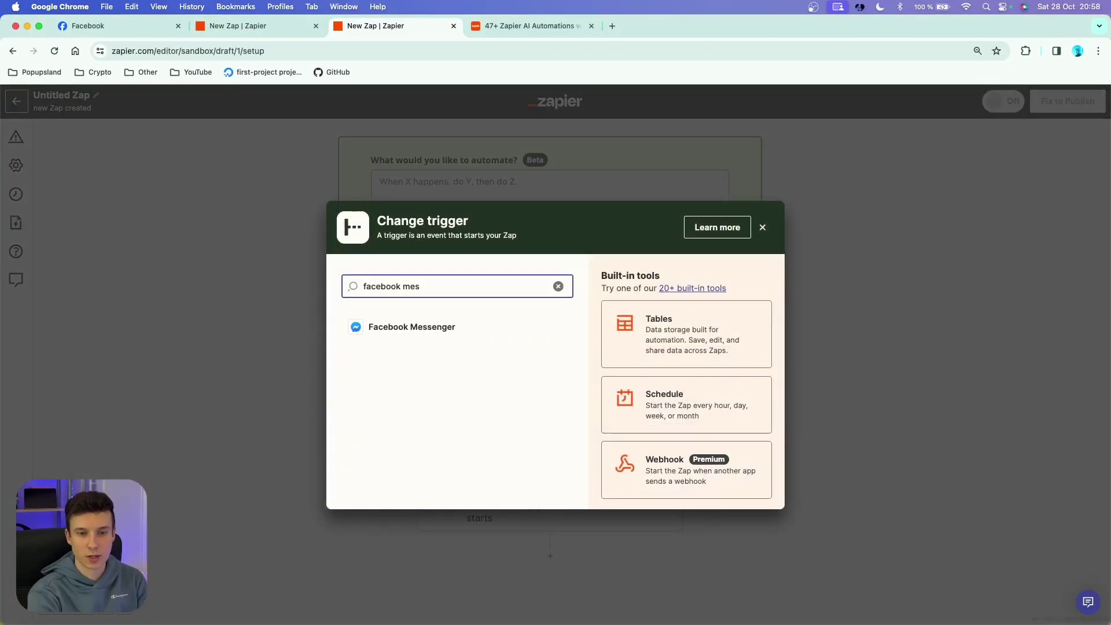
click(396, 329)
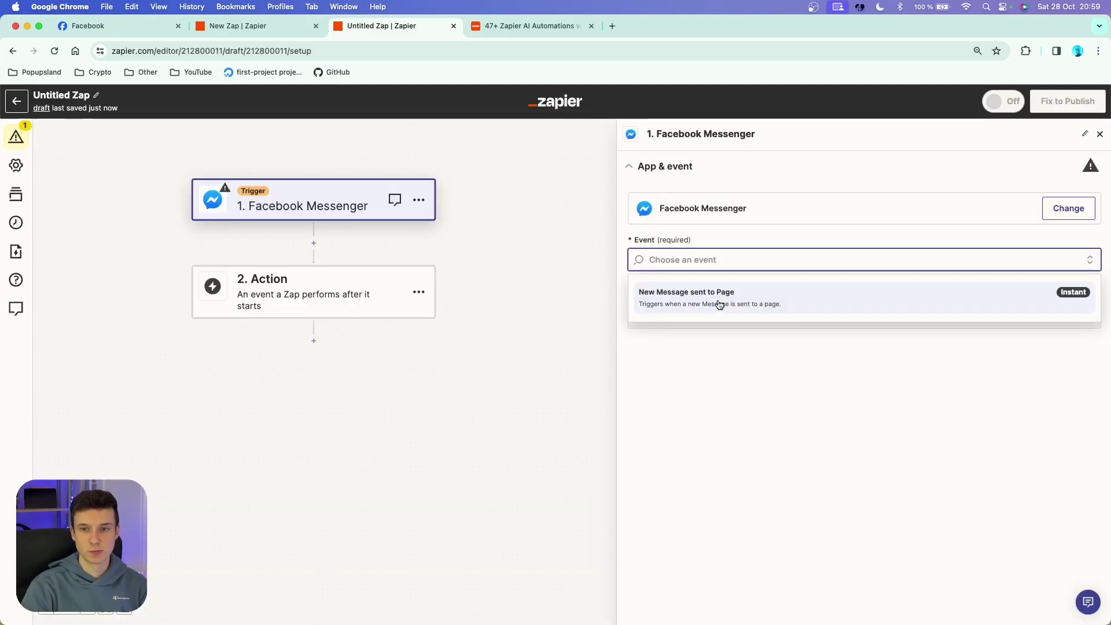
click(715, 305)
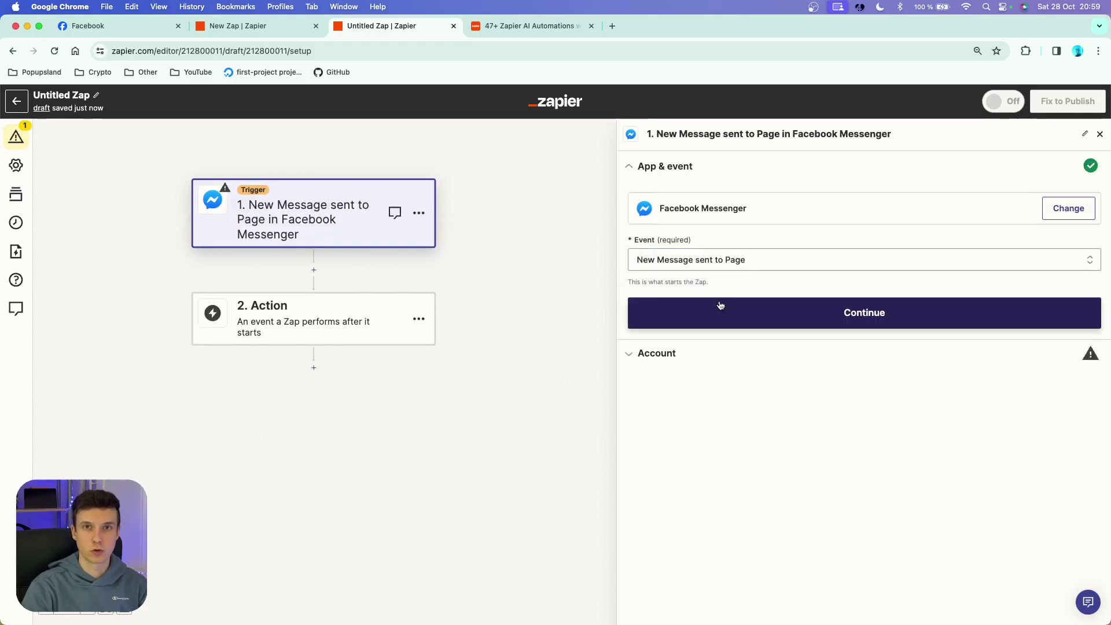
click(833, 315)
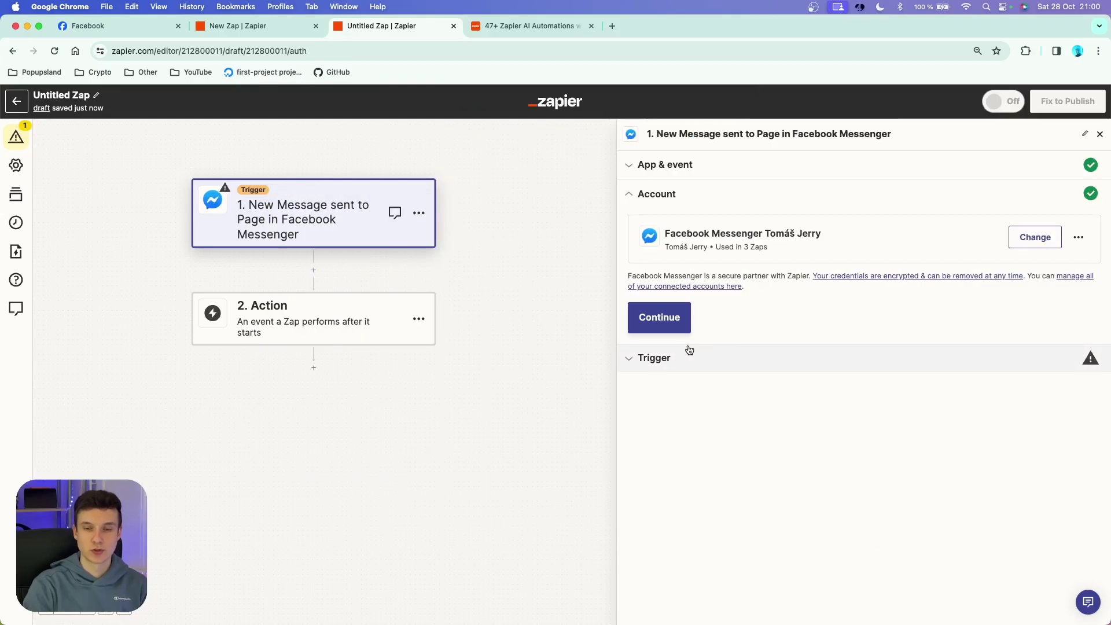
Accept the connected Facebook Messenger account and choose Popupsland as the trigger's page.
click(664, 318)
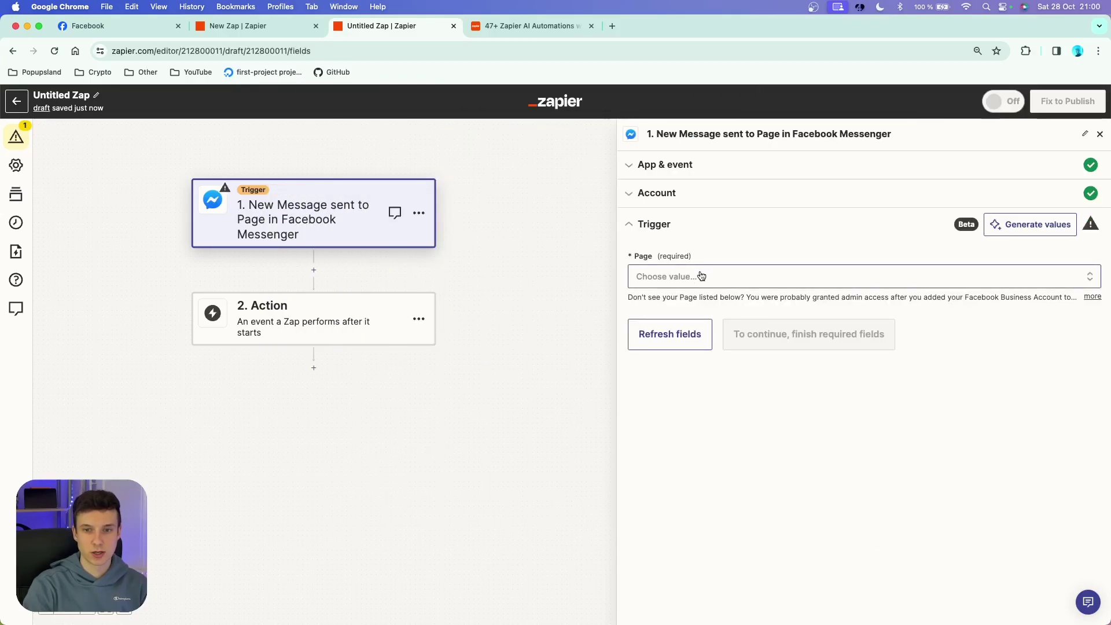
click(701, 276)
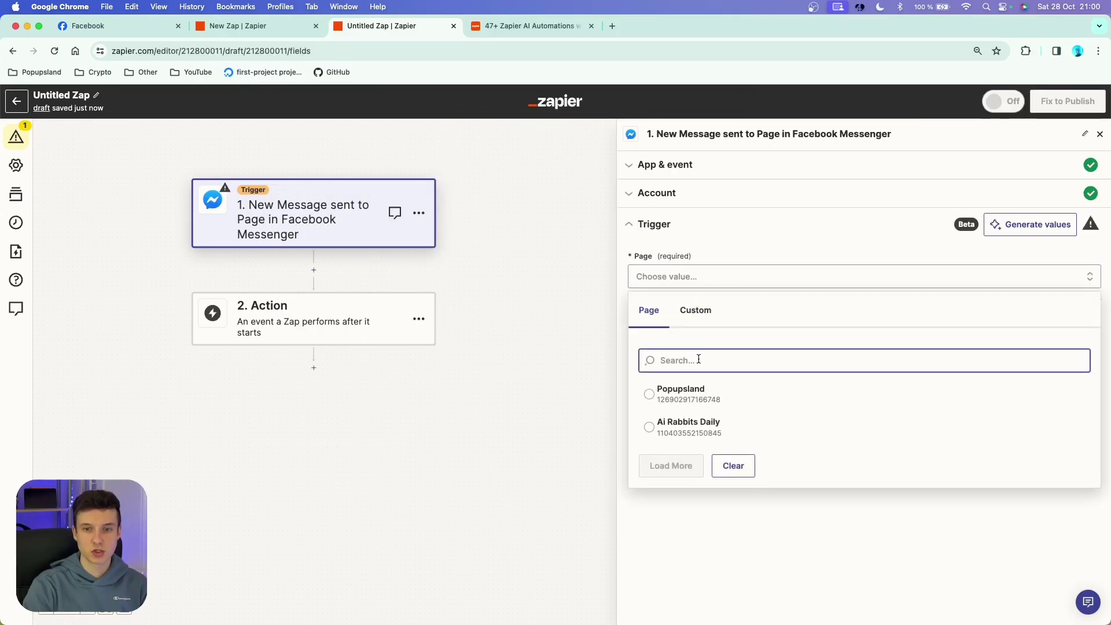
click(701, 399)
click(759, 338)
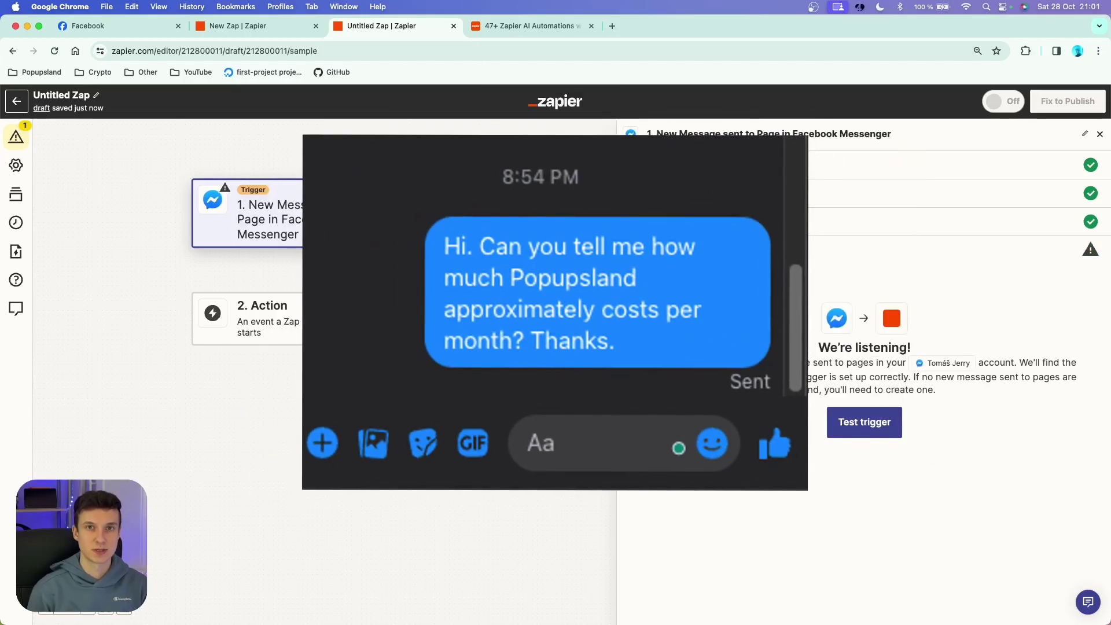
Test the Facebook Messenger trigger and continue with the message record asking about Popupsland's monthly cost.
click(856, 425)
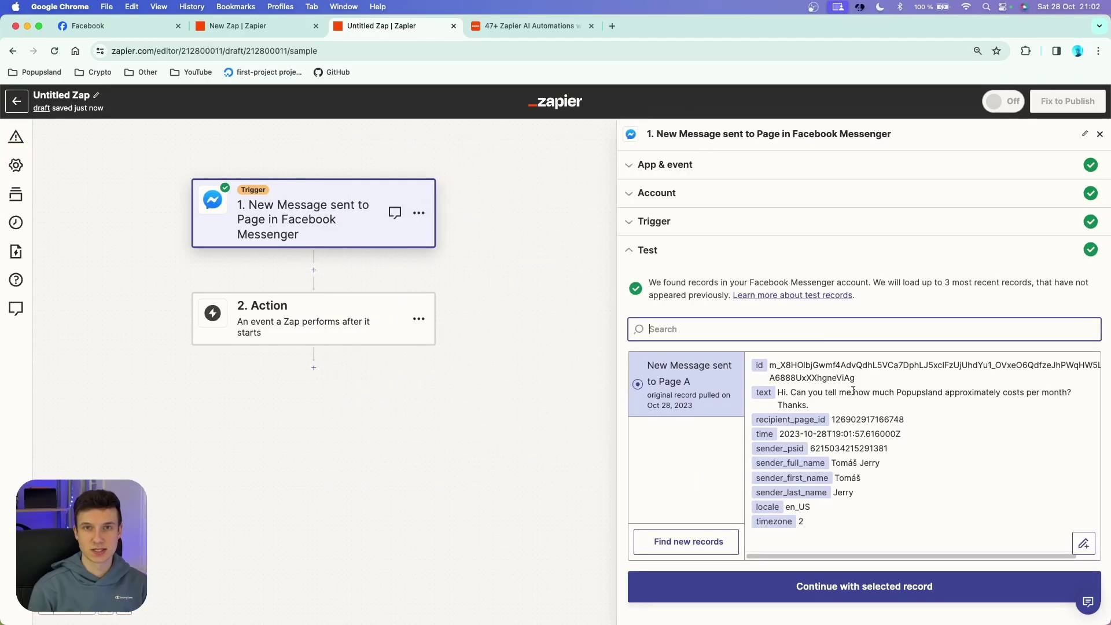
triple_click(853, 394)
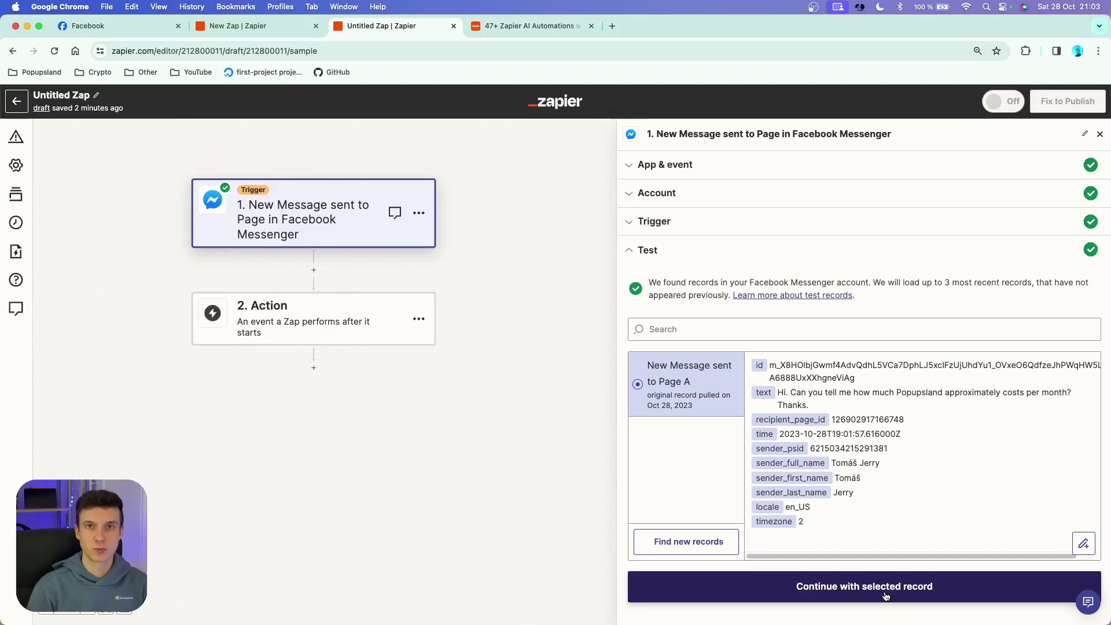
click(831, 583)
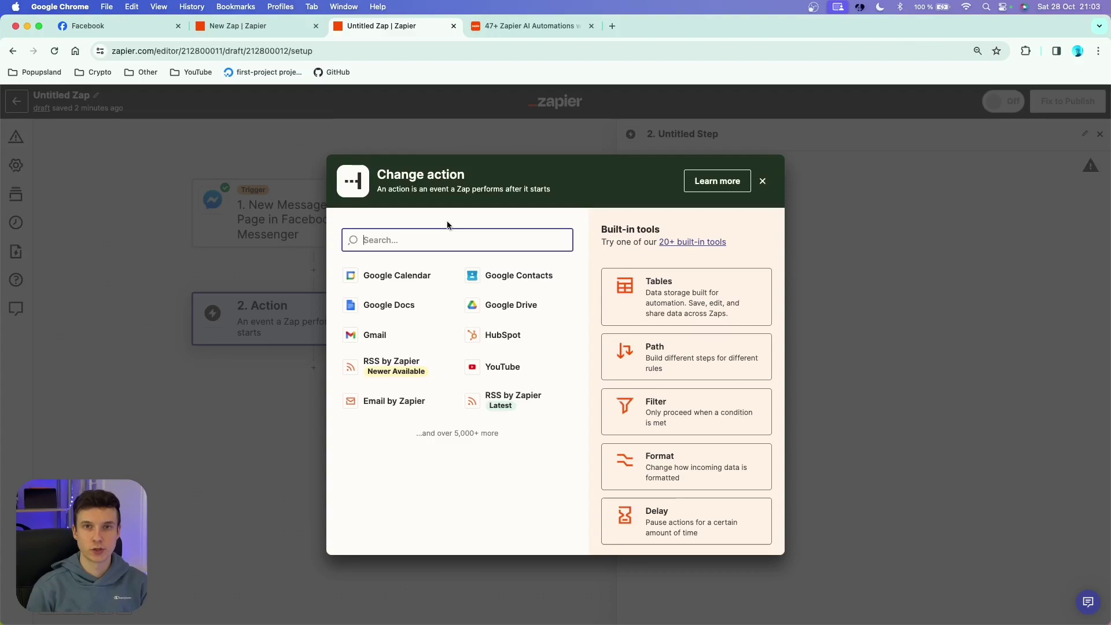
Use Delay by Zapier as the second step with the Delay For event.
text(delay)
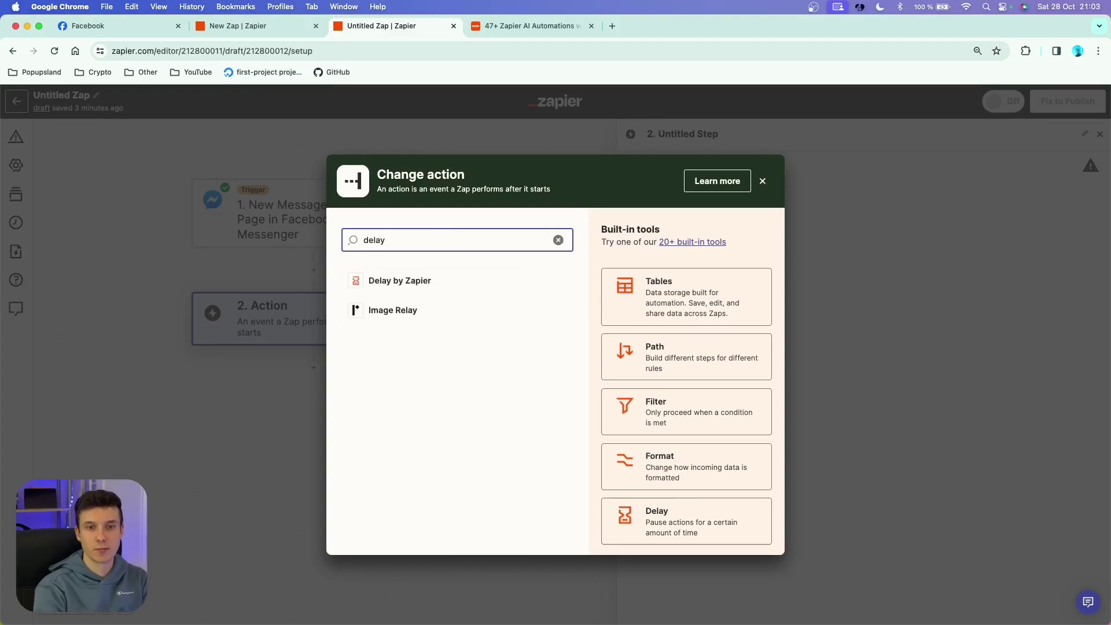
click(399, 280)
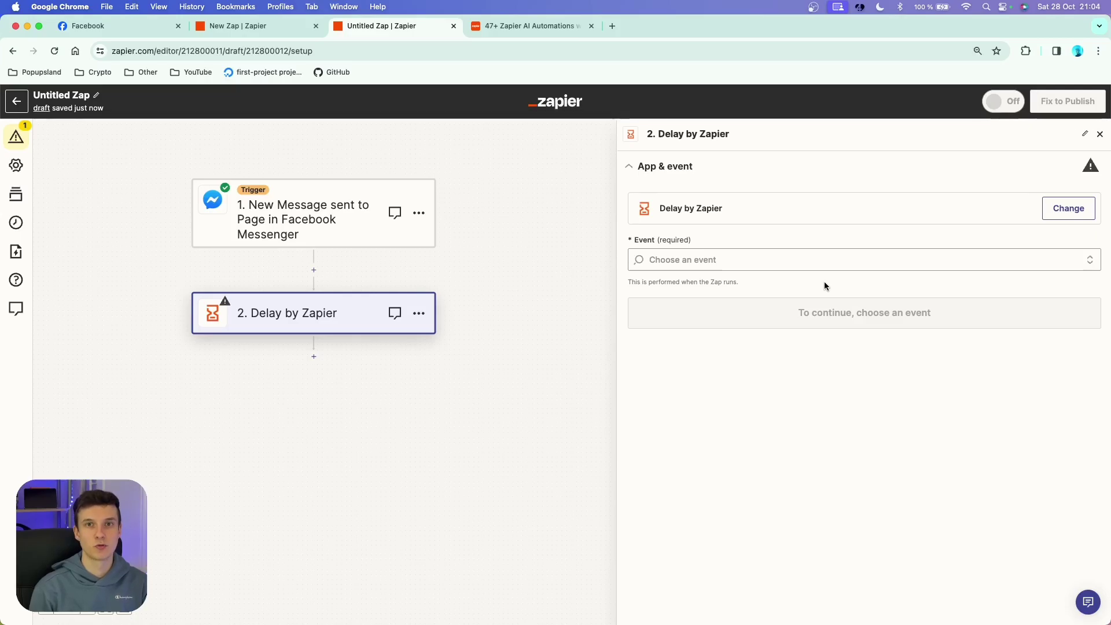
click(825, 260)
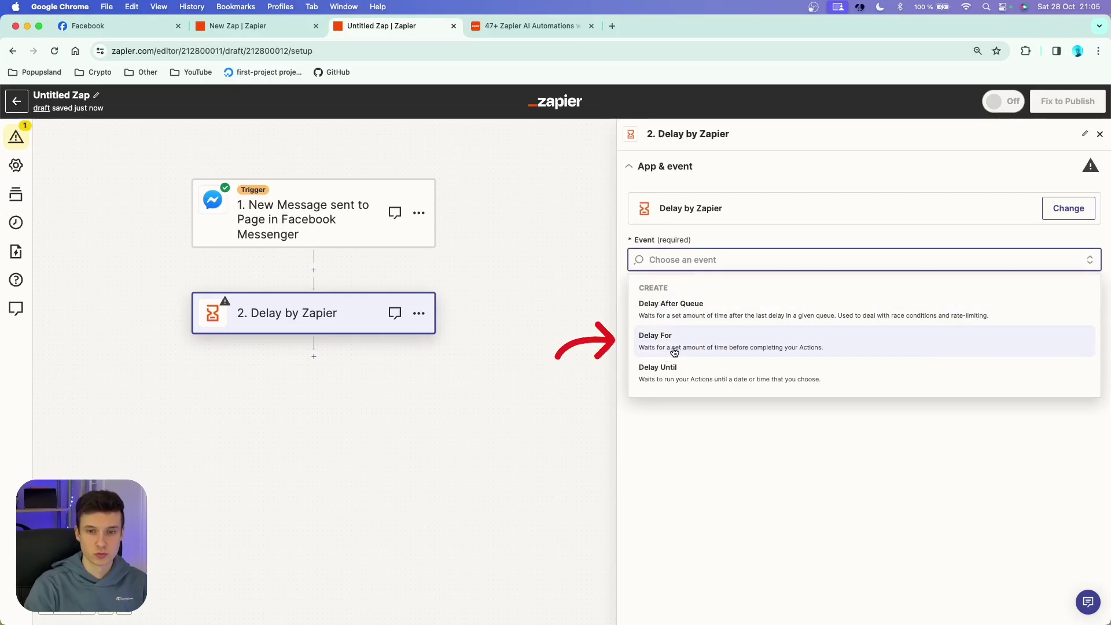
click(674, 350)
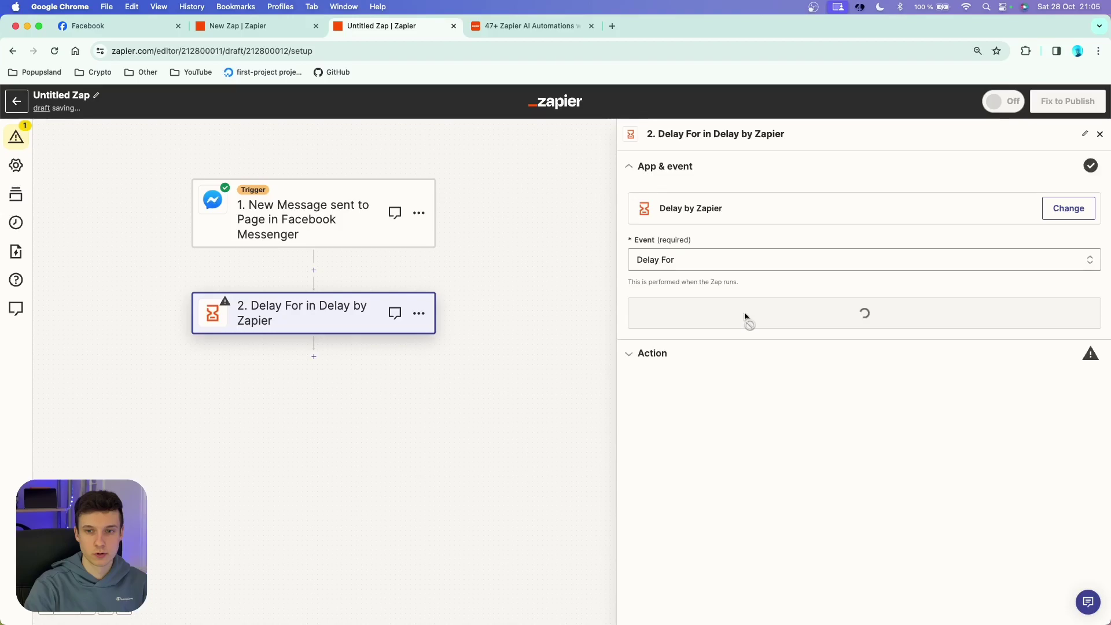
Set the delay to 10 minutes and test the delay step.
click(695, 245)
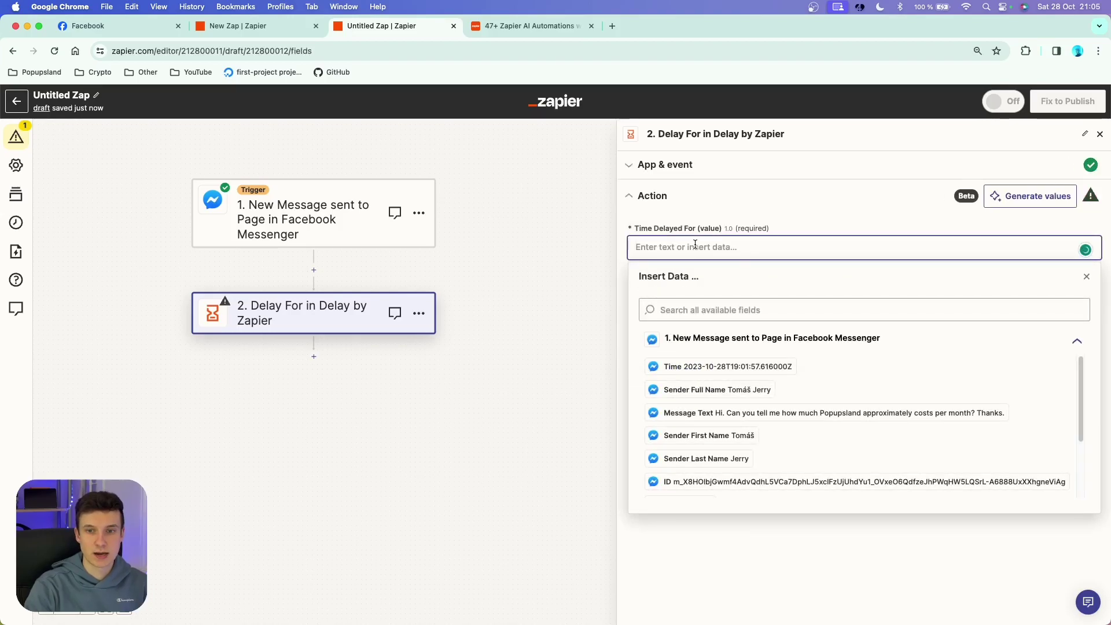
text(10)
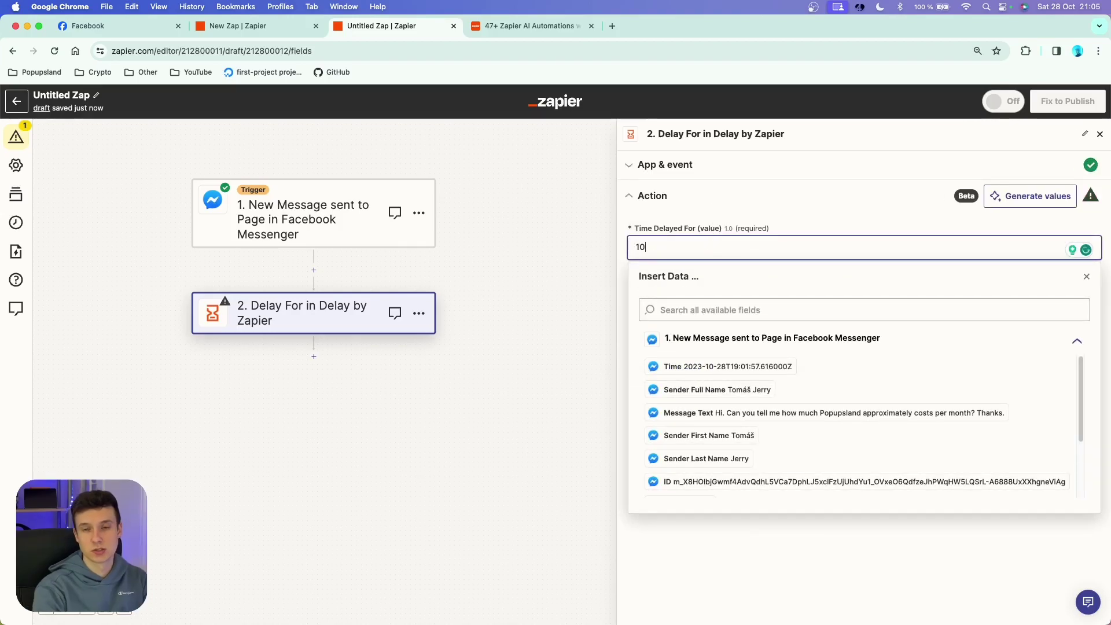
click(755, 207)
click(666, 309)
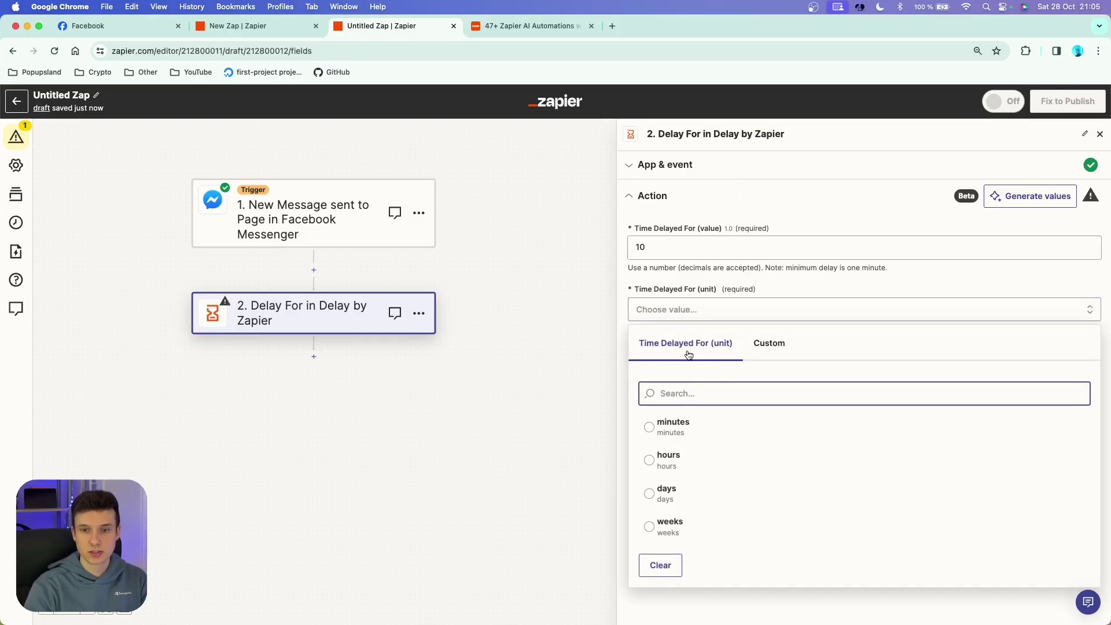
click(701, 428)
click(752, 368)
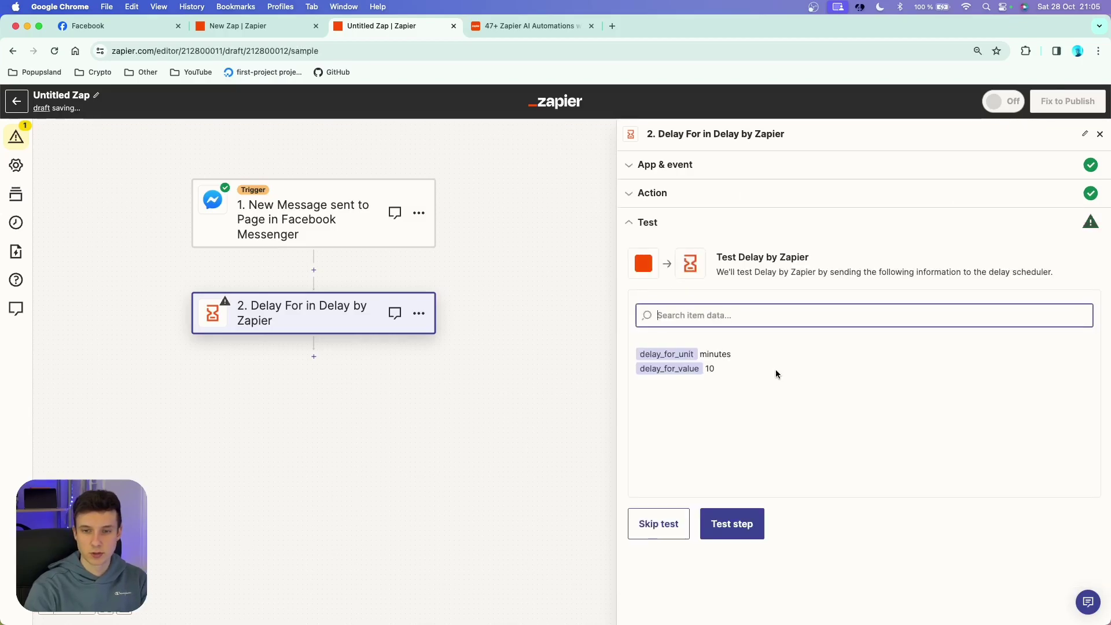
click(739, 522)
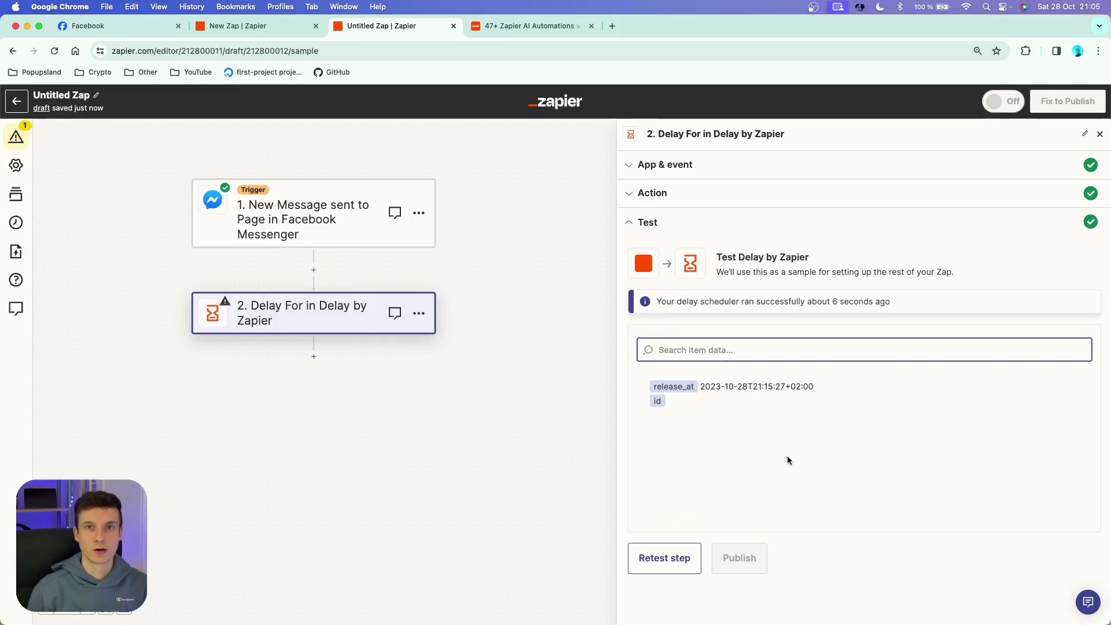
Add AI by Zapier as the third step with the Web Page Question & Answer event and accept its connected account.
click(313, 356)
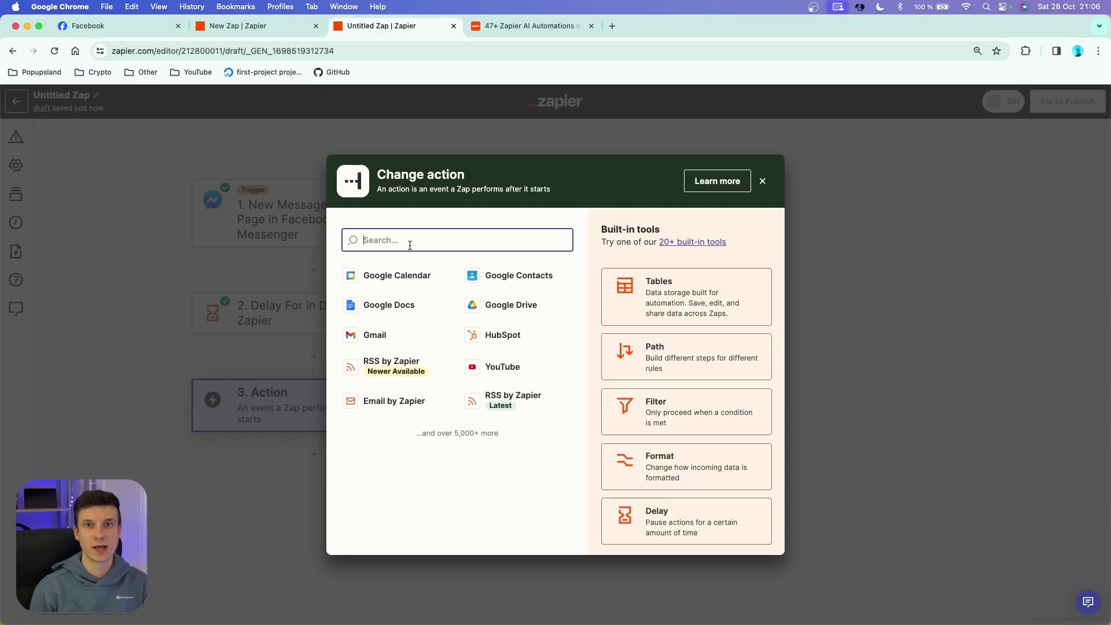
text(ai by za)
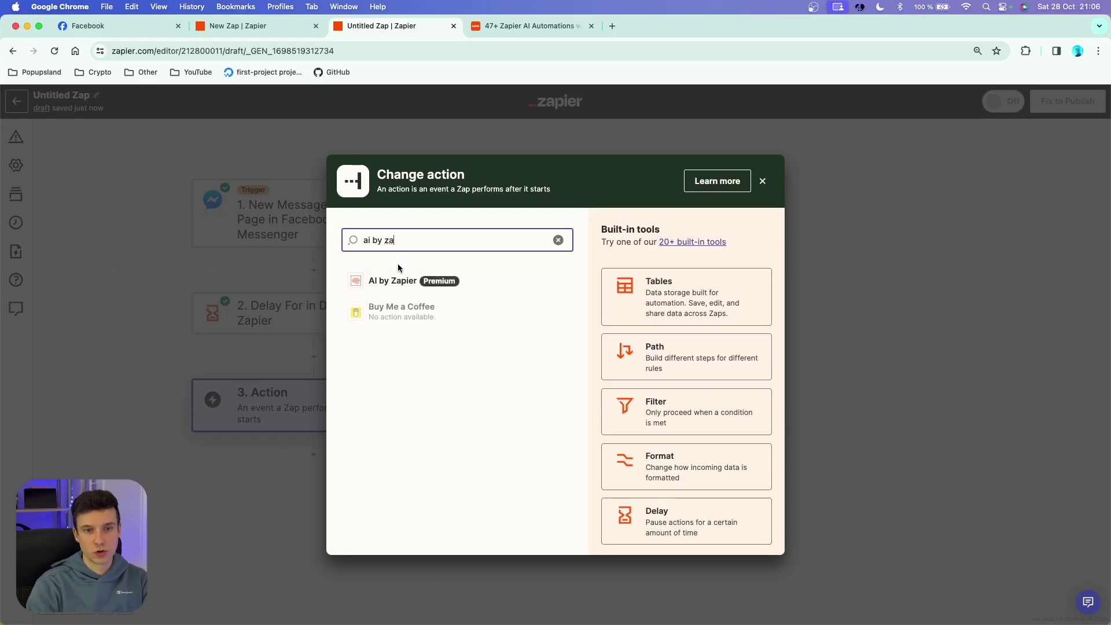
click(399, 281)
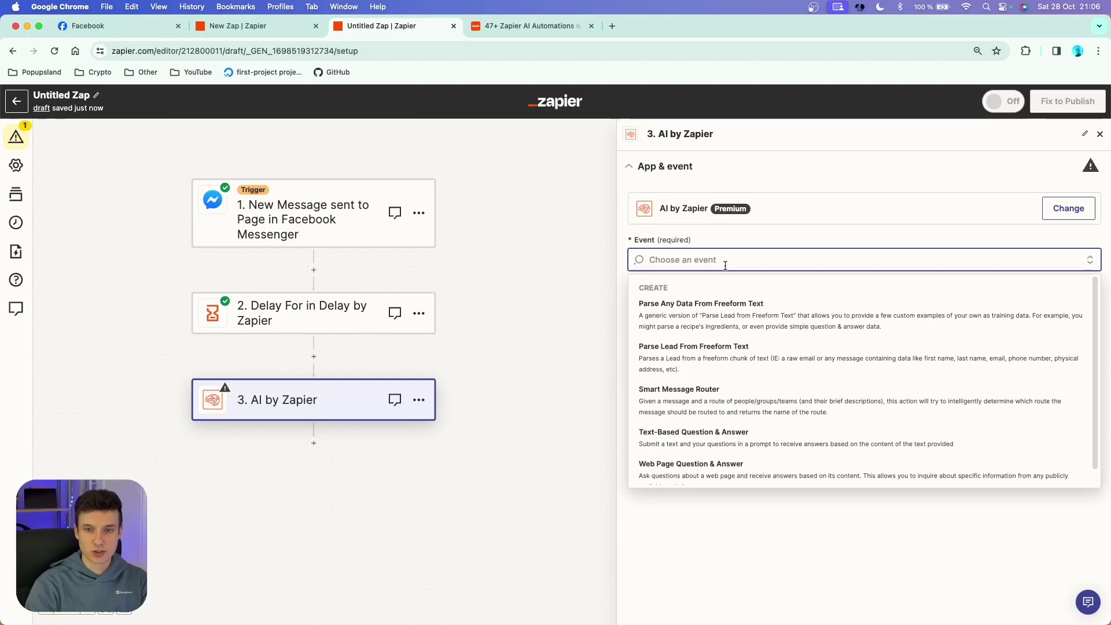
scroll(754, 366, down, 1)
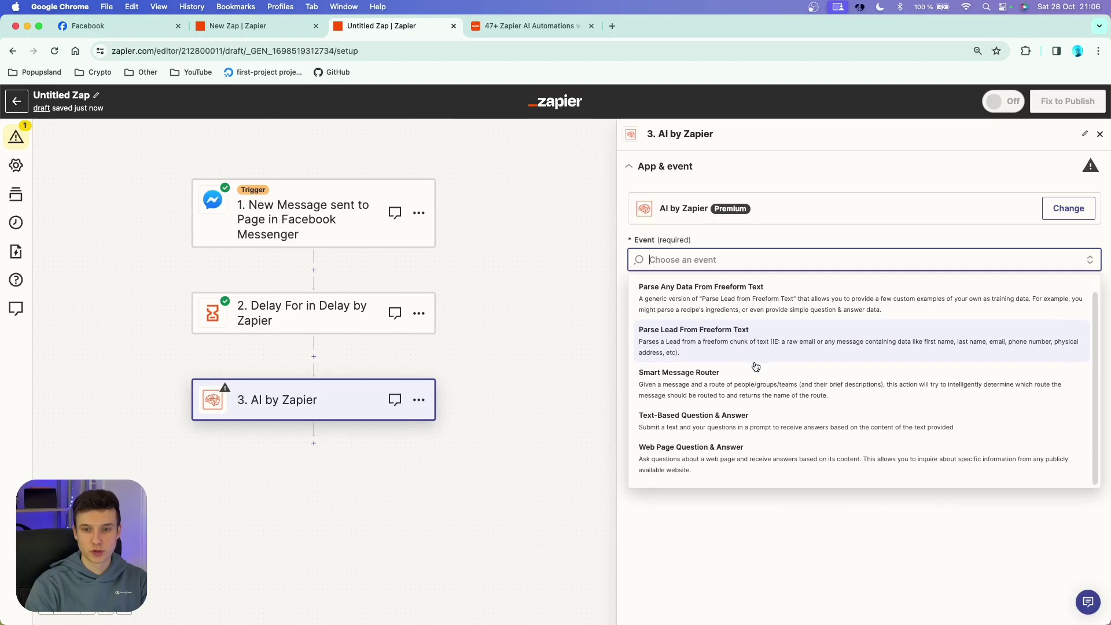
click(722, 463)
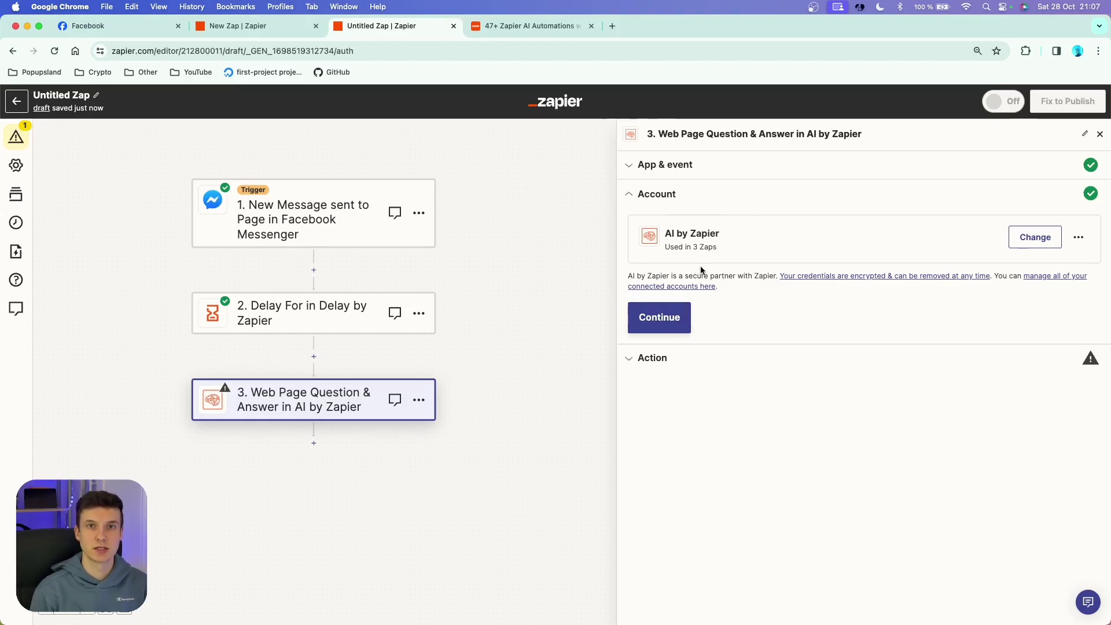
click(663, 317)
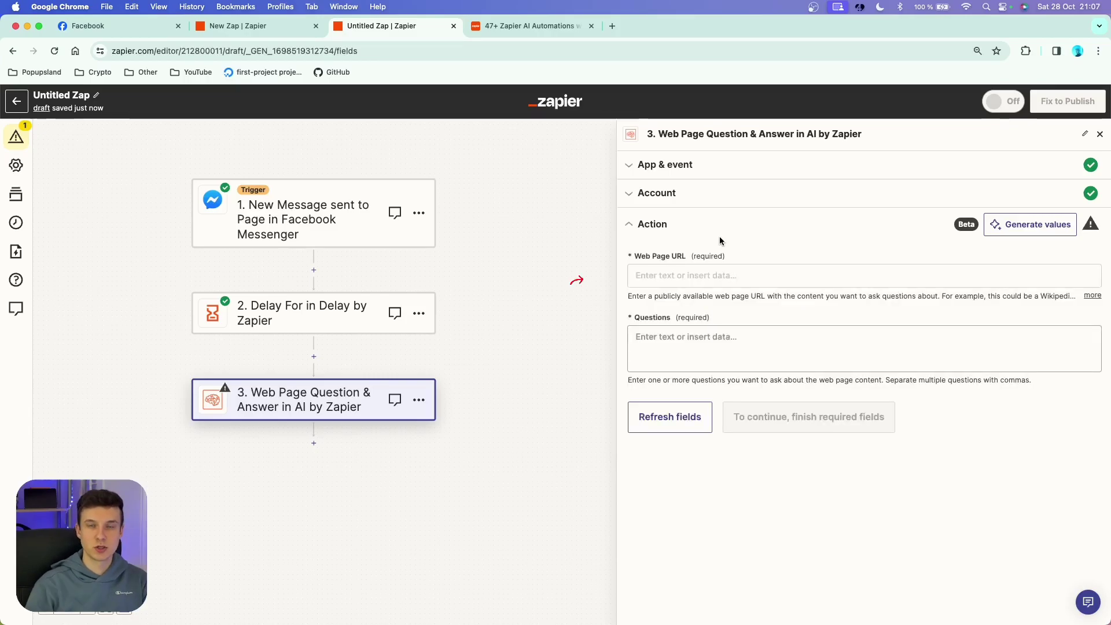
click(674, 282)
text(https://popupsland.com/)
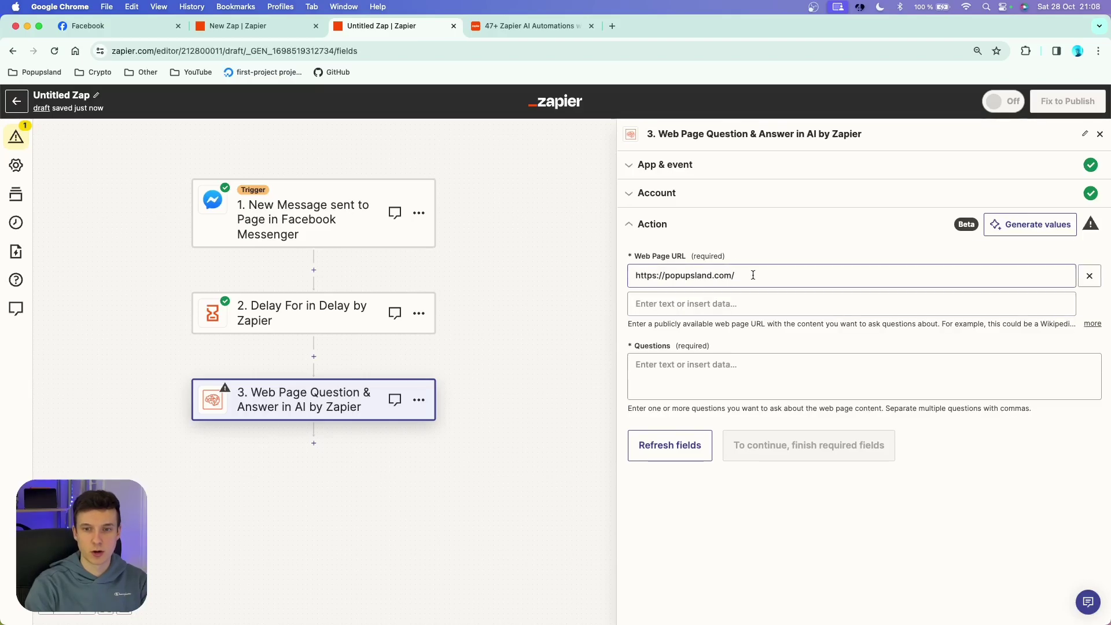
click(752, 303)
text(https://popupsland.com/features/)
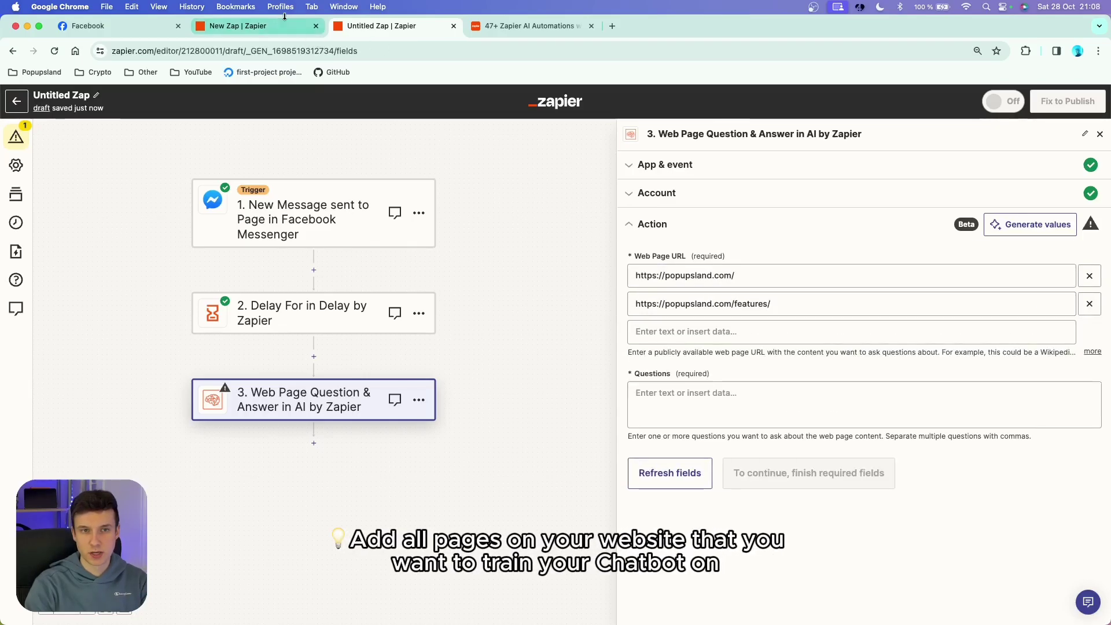
click(752, 331)
text(https://popupsland.com/all-popups/)
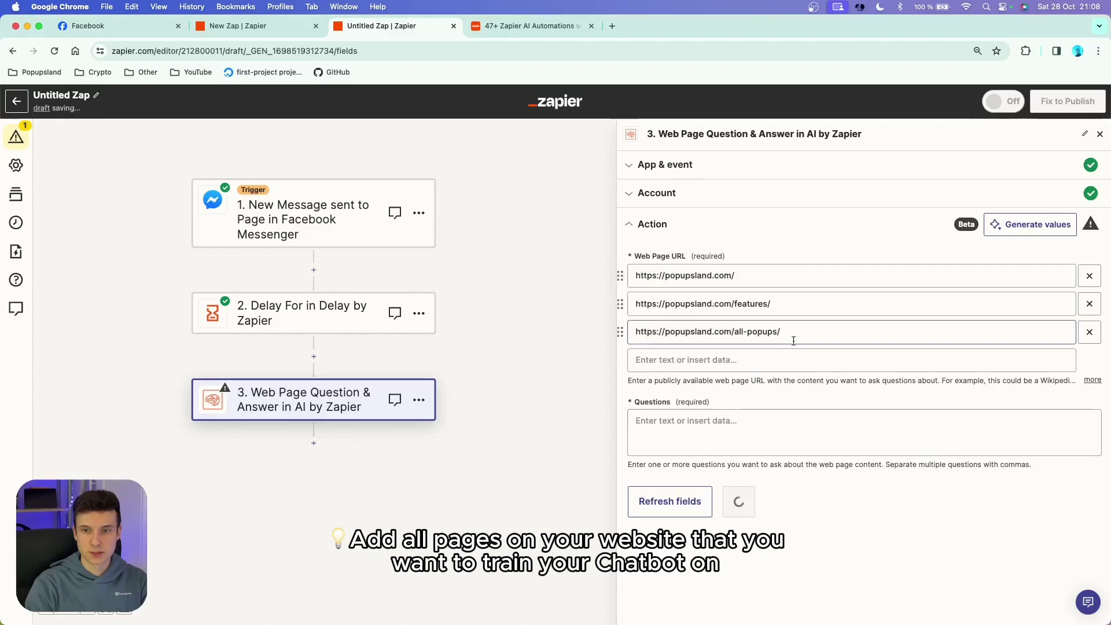
click(788, 359)
text(https://popupsland.com/carbon-reduction-and-carbon-offsets/)
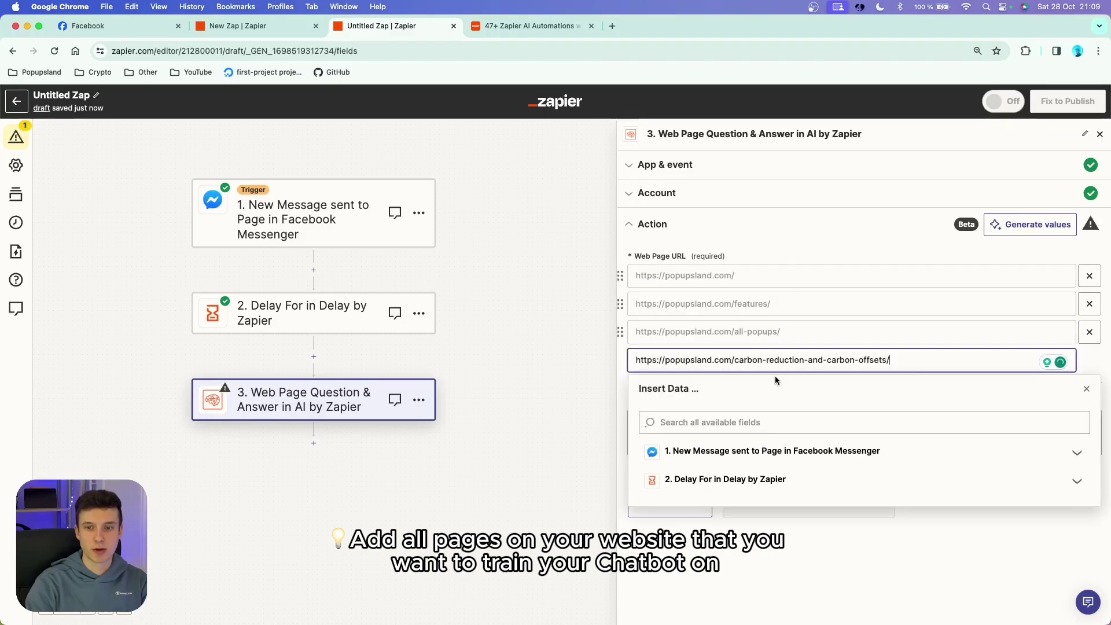
key(Escape)
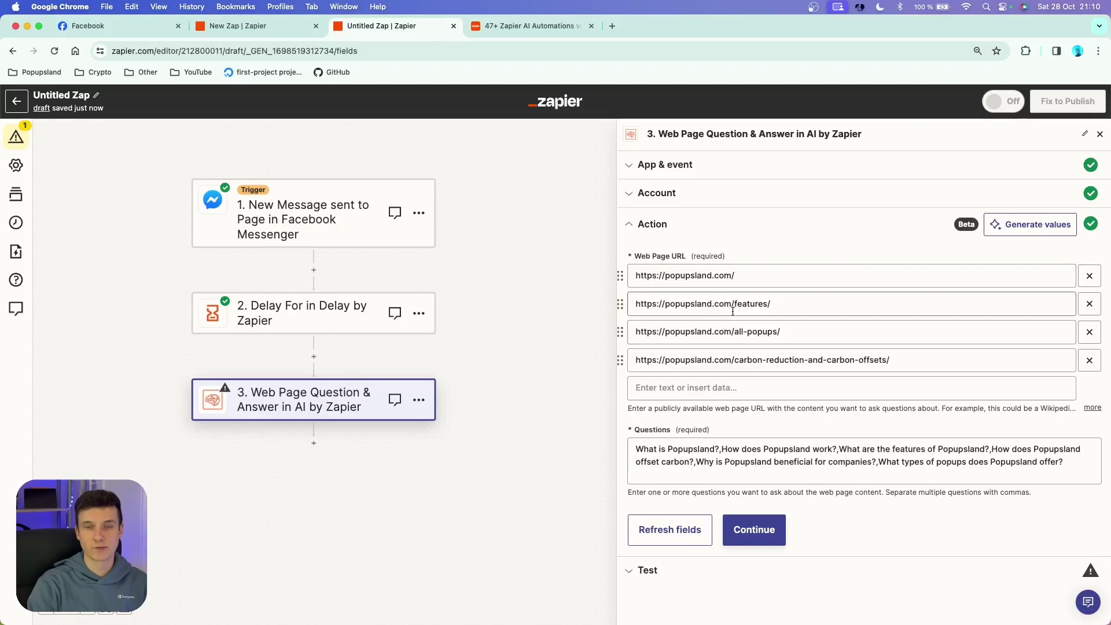
Test the Web Page Question & Answer step and highlight the full_answer field in its response.
click(742, 540)
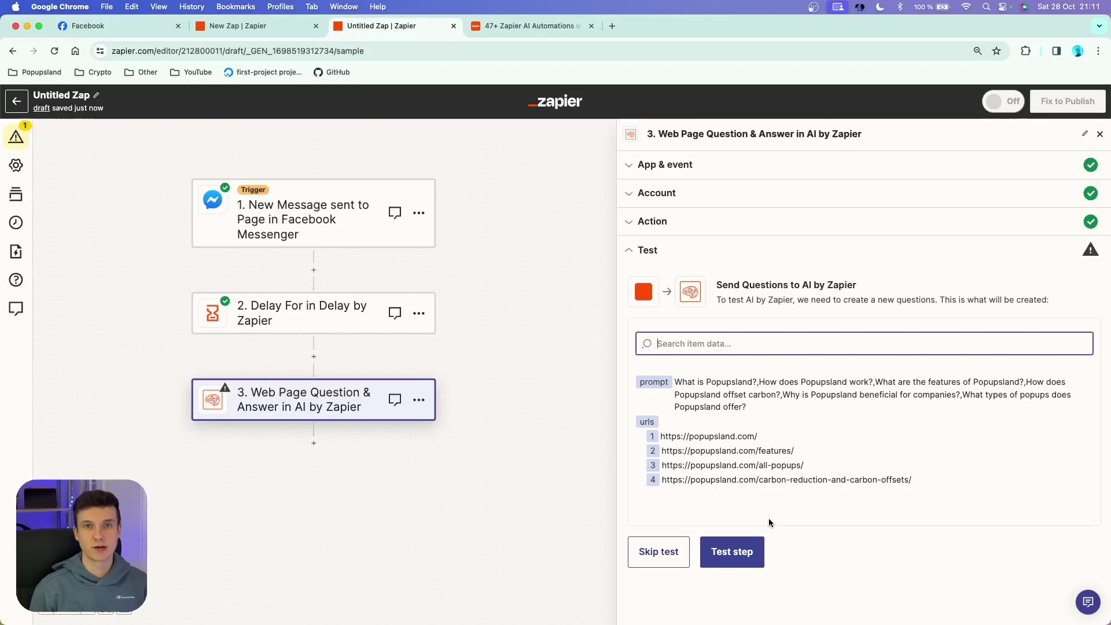
click(731, 551)
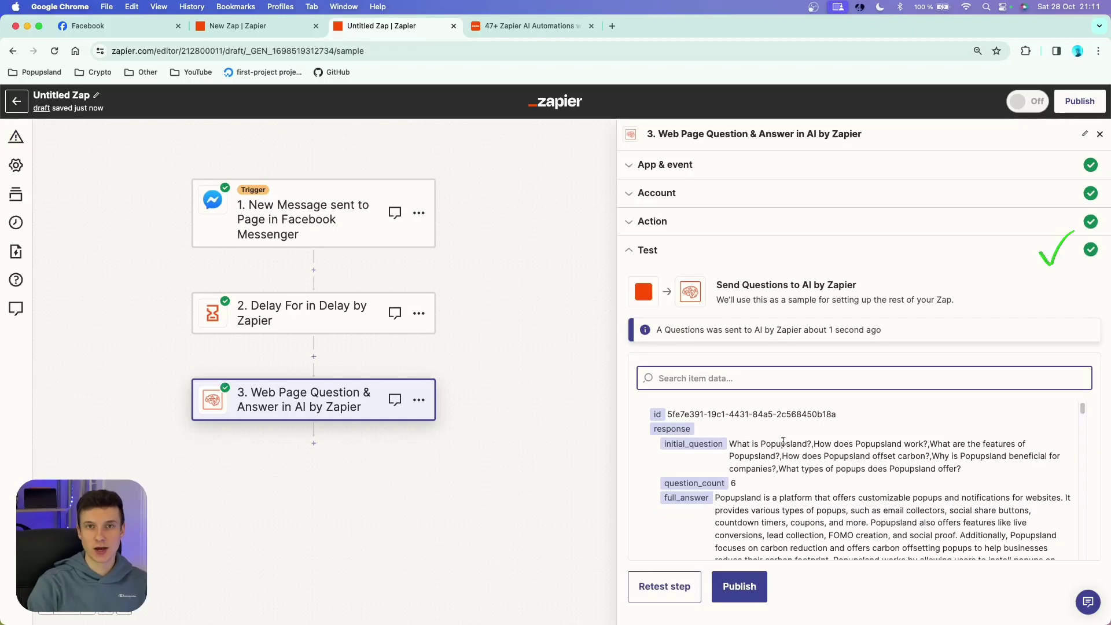
click(728, 491)
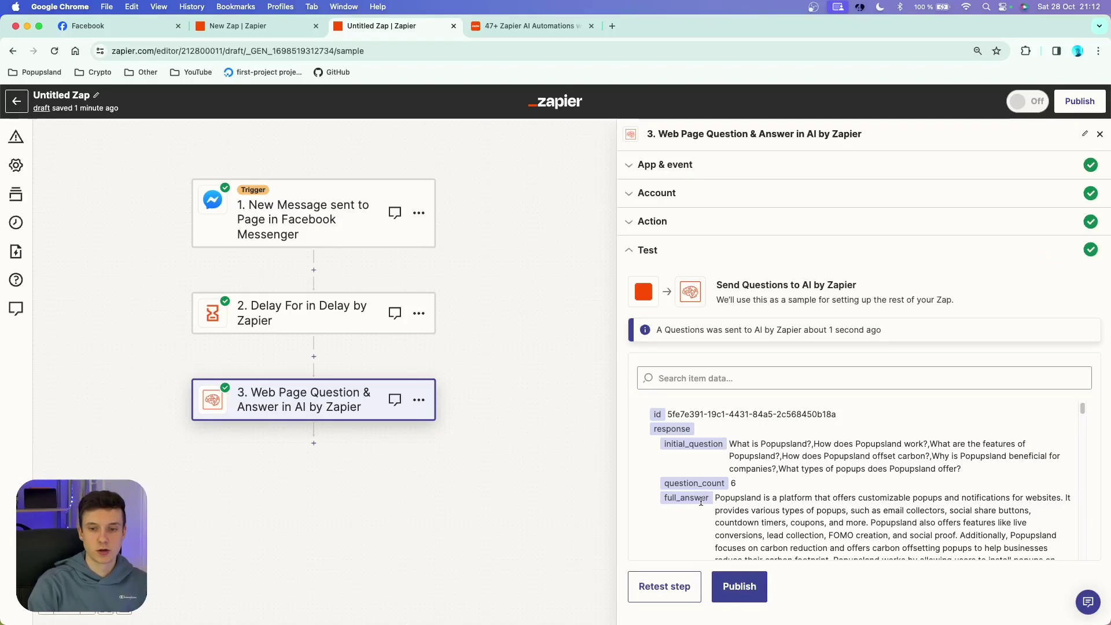
drag(666, 498, 717, 501)
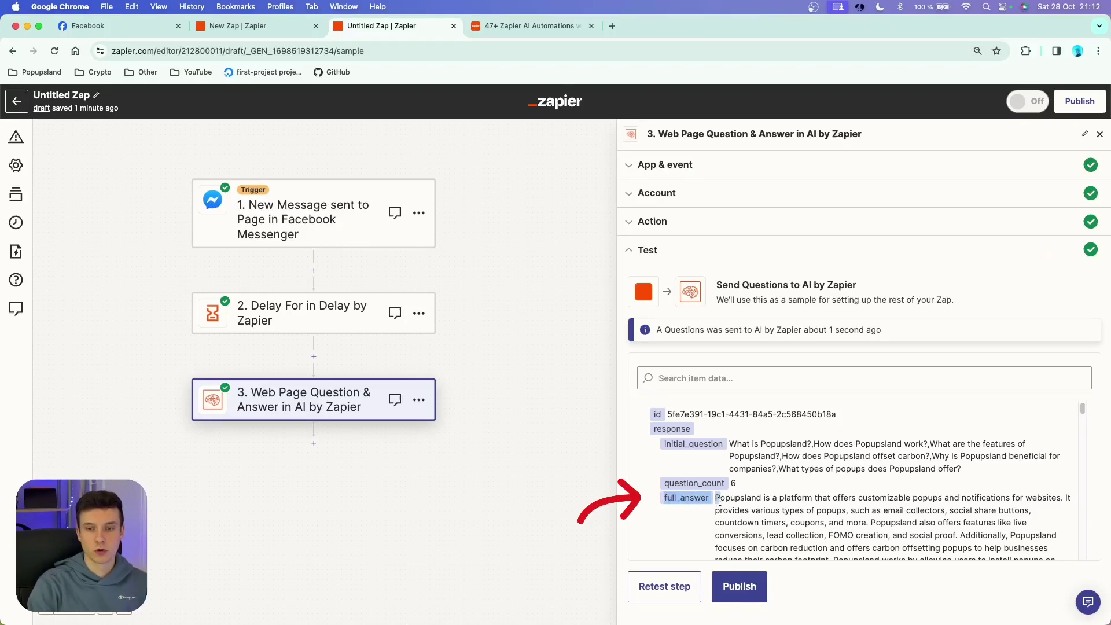
Examine the individual questions and answers in the Web Page Question & Answer test response and highlight the full_answer field.
drag(735, 505, 1053, 512)
scroll(868, 480, down, 5)
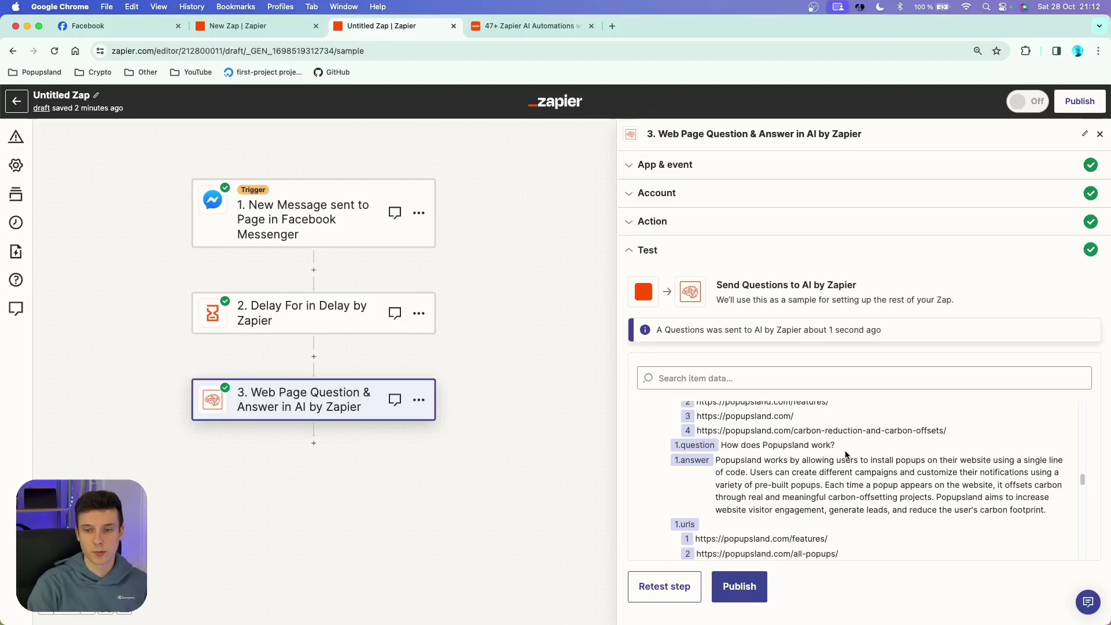
drag(704, 450, 724, 461)
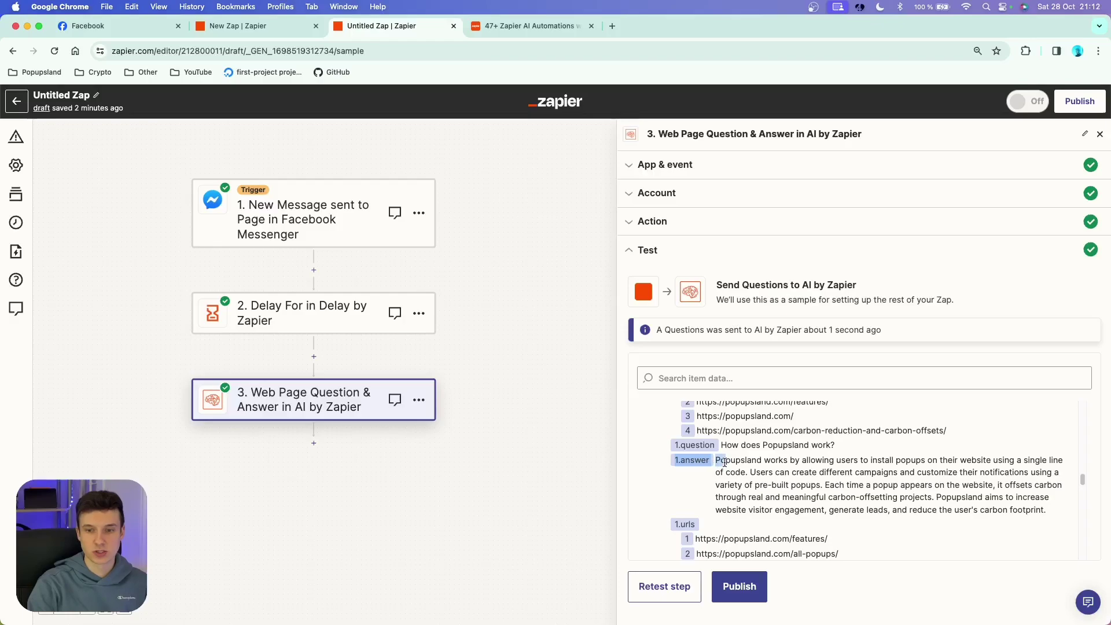
scroll(711, 451, down, 10)
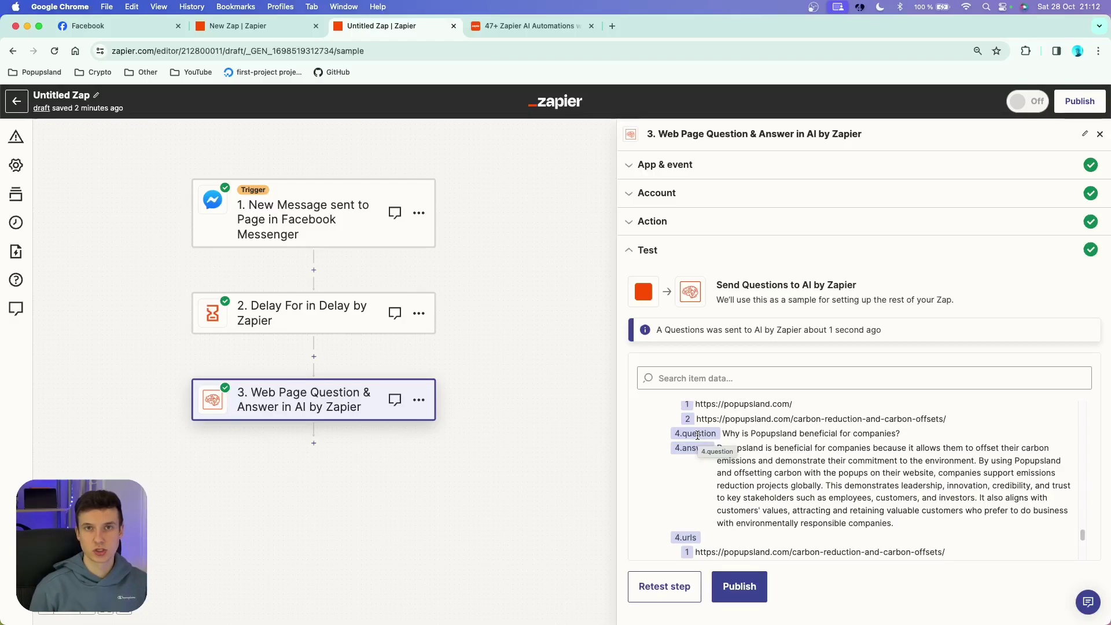
scroll(697, 435, up, 15)
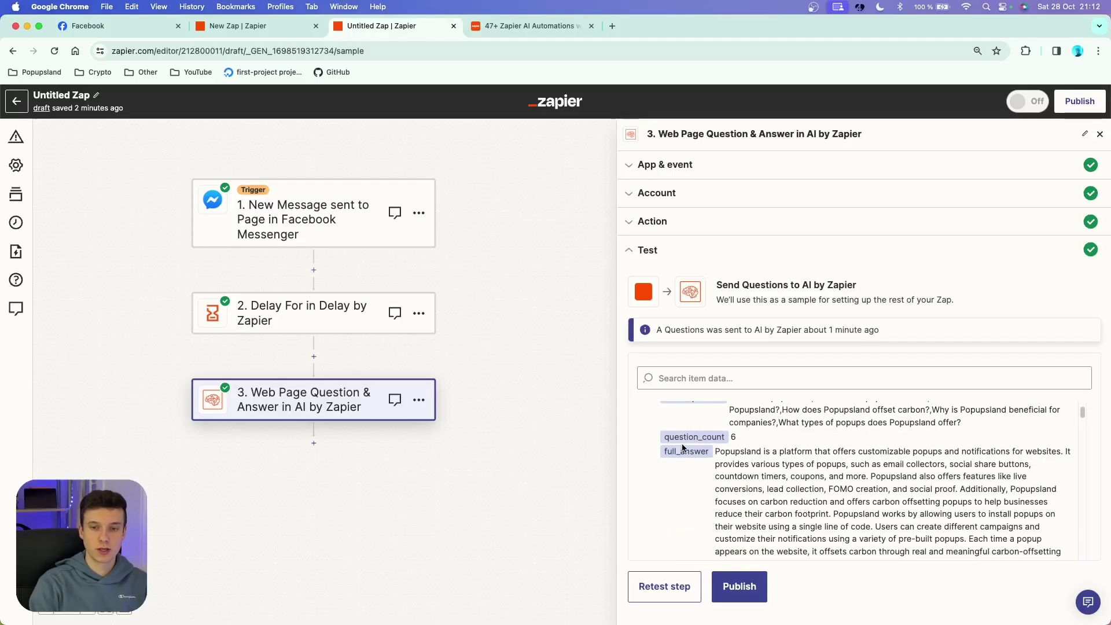
double_click(669, 451)
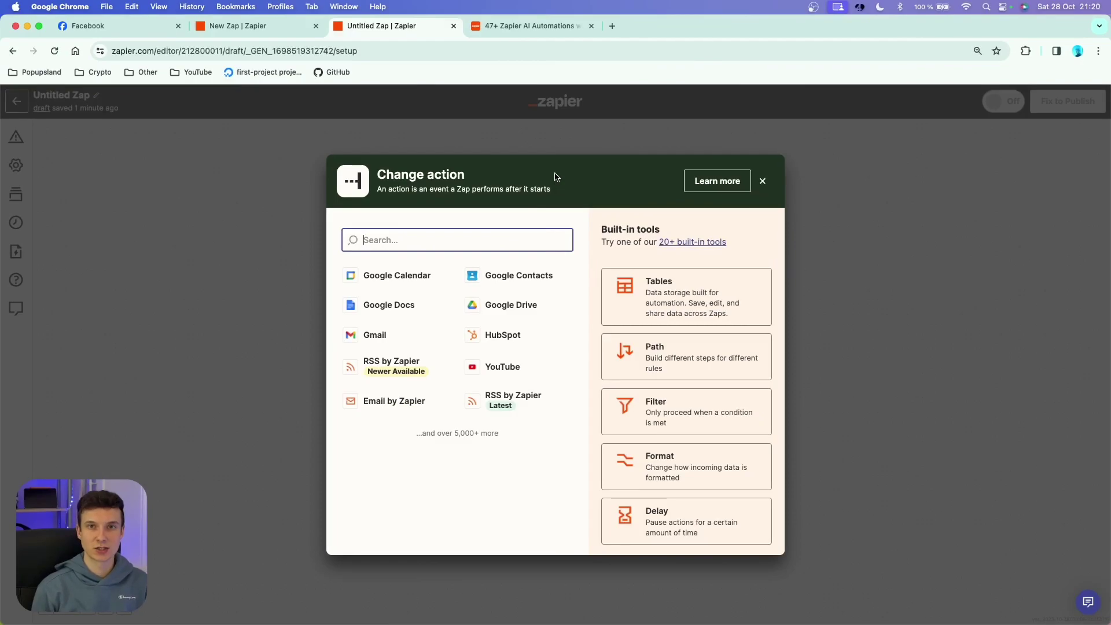
Add ChatGPT as the fourth step with the Conversation event.
text(chat)
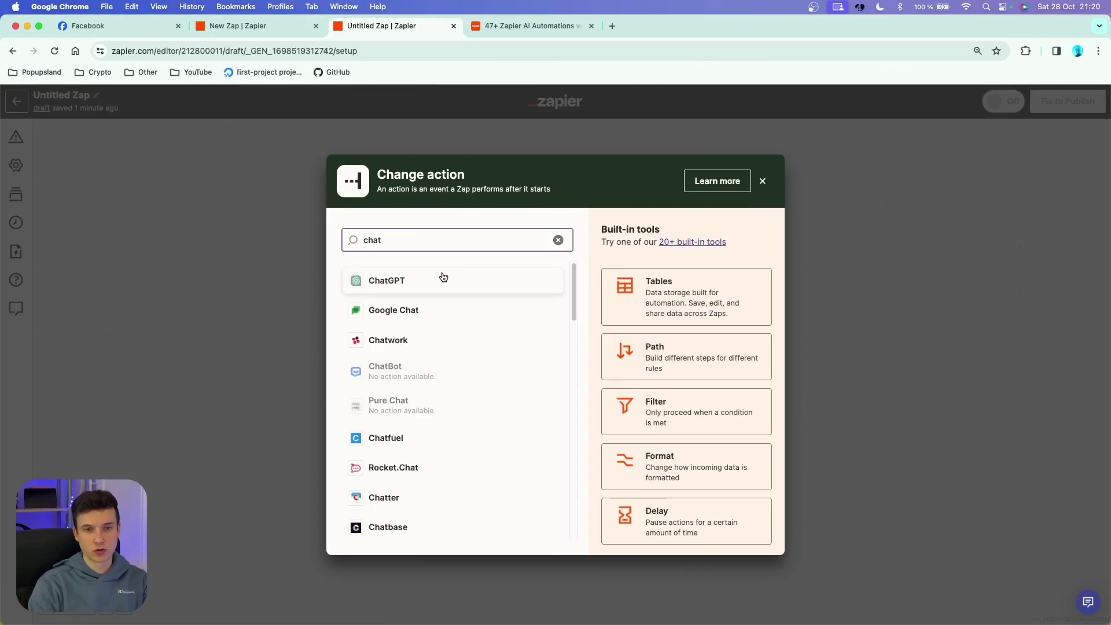
click(443, 277)
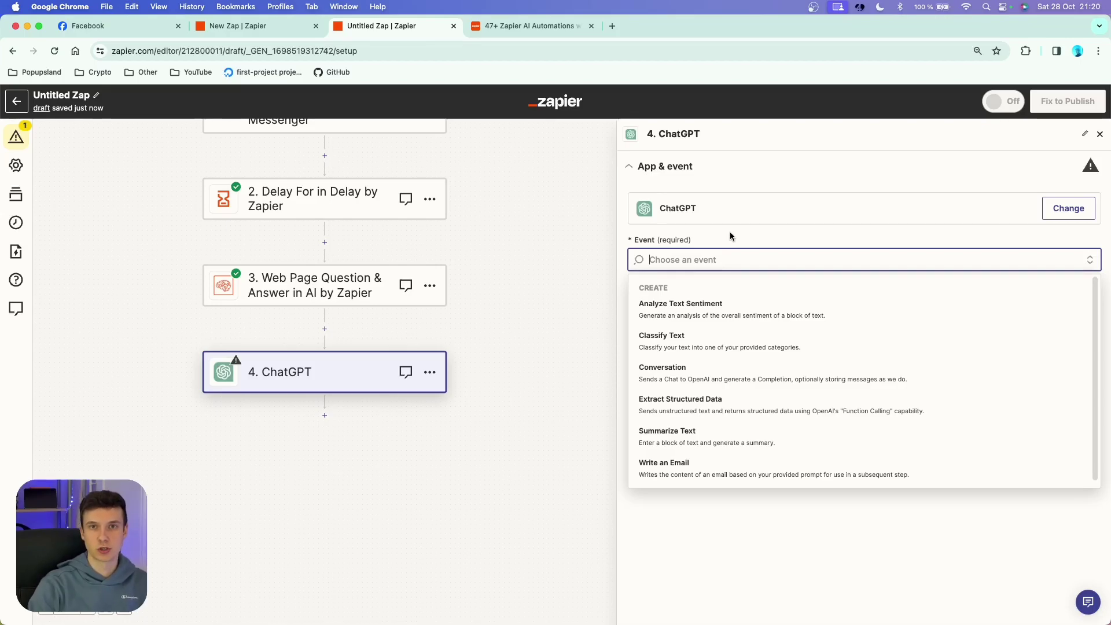
click(703, 375)
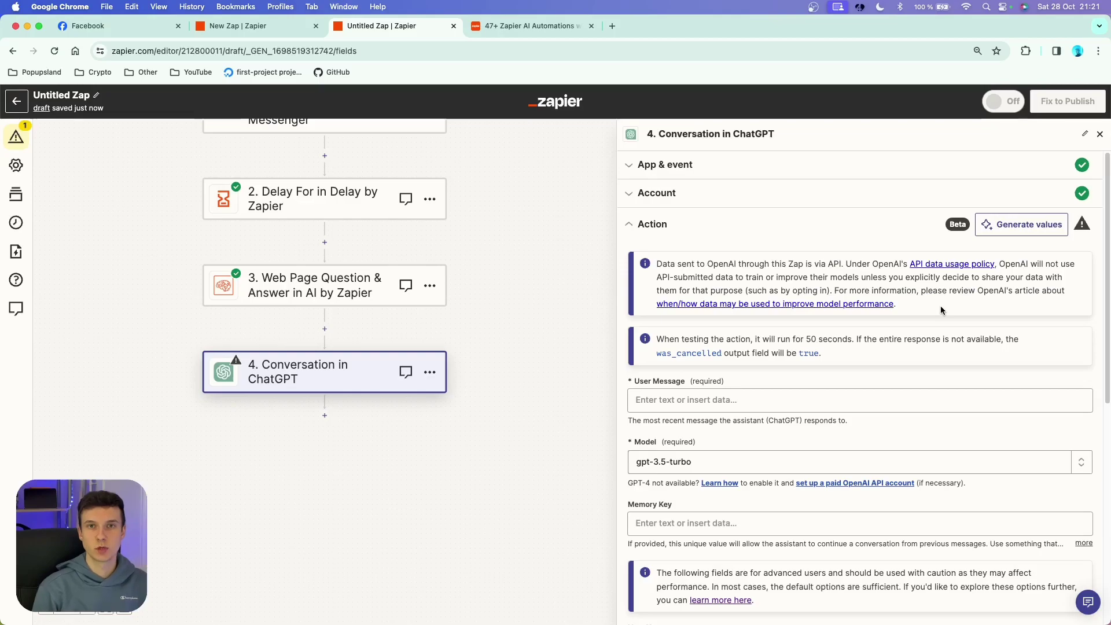
Copy the step 4 ChatGPT prompt of the Advanced Facebook Page Chatbot from the Notion automations database into the Conversation step's User Message.
key(ctrl+Tab)
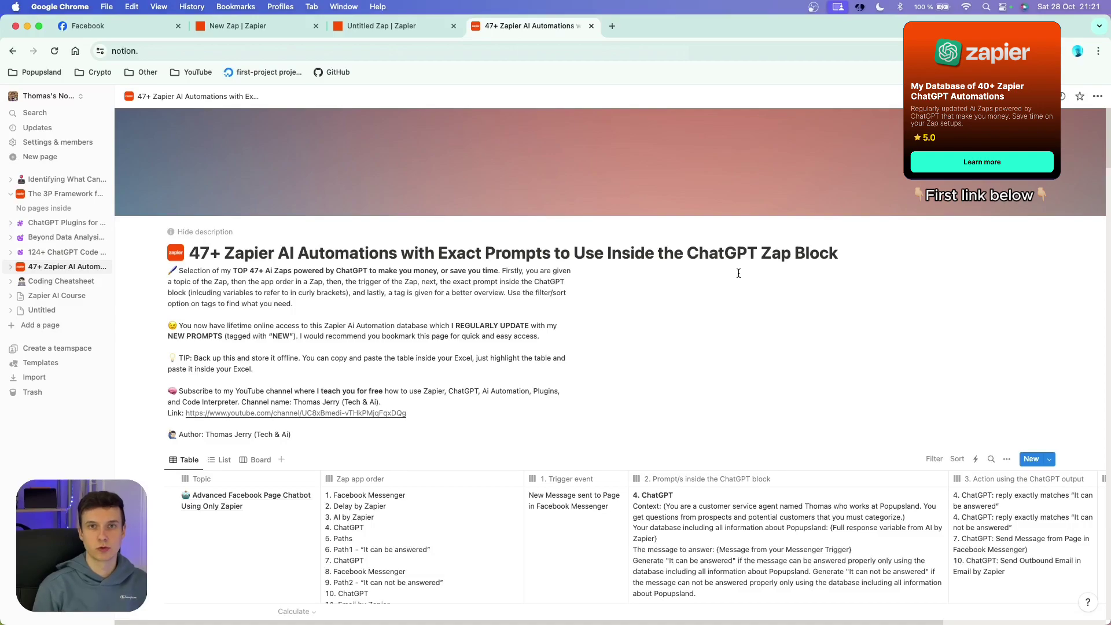
scroll(734, 379, down, 1)
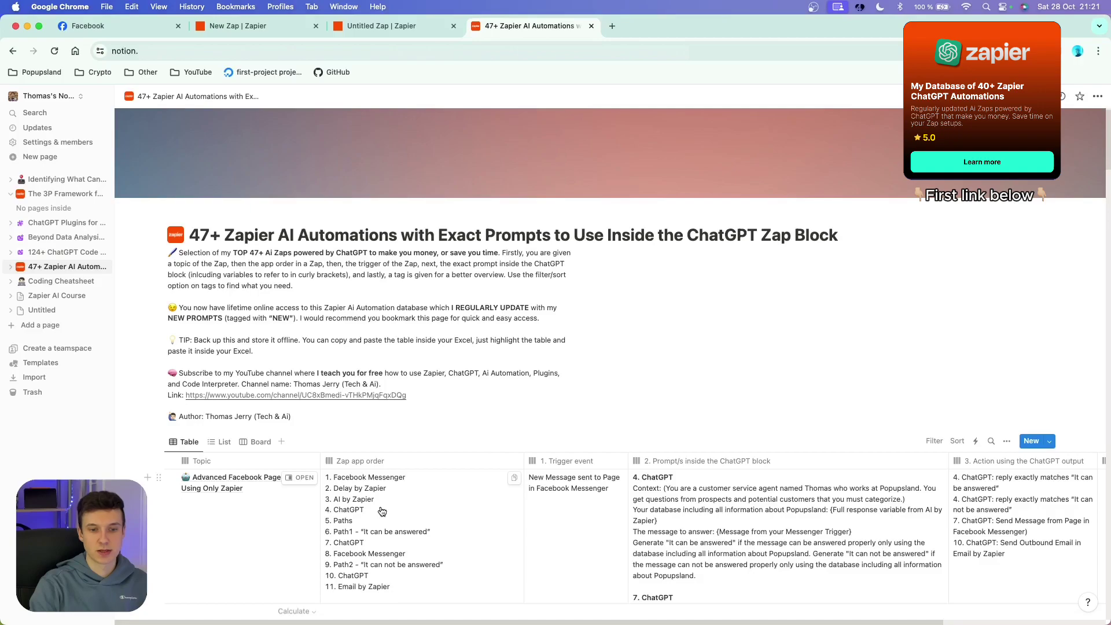
scroll(683, 183, down, 5)
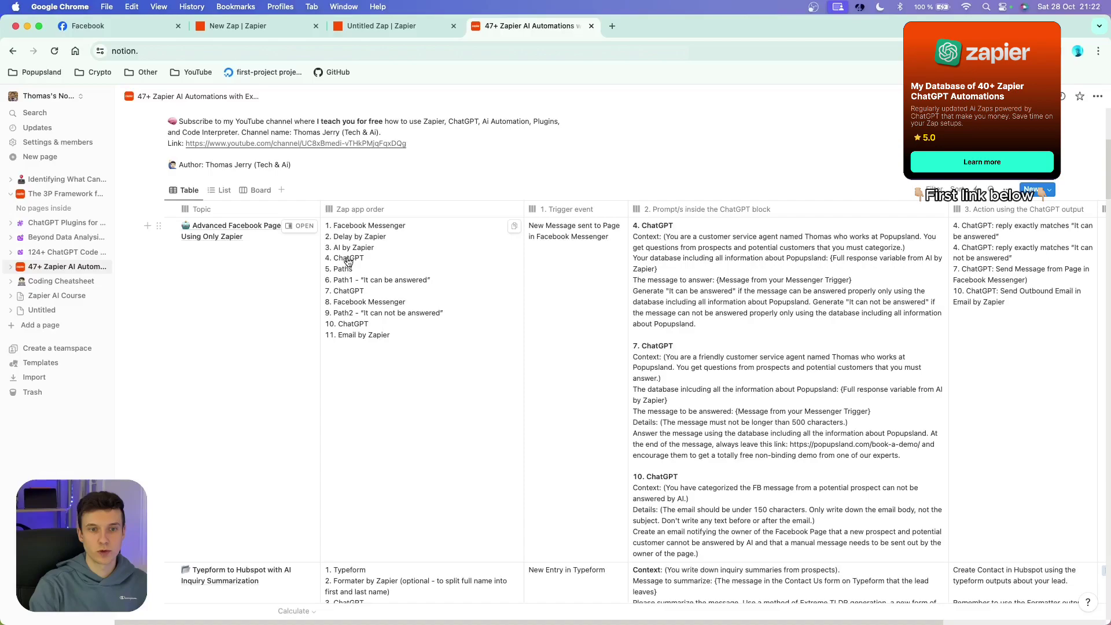
scroll(537, 262, right, 5)
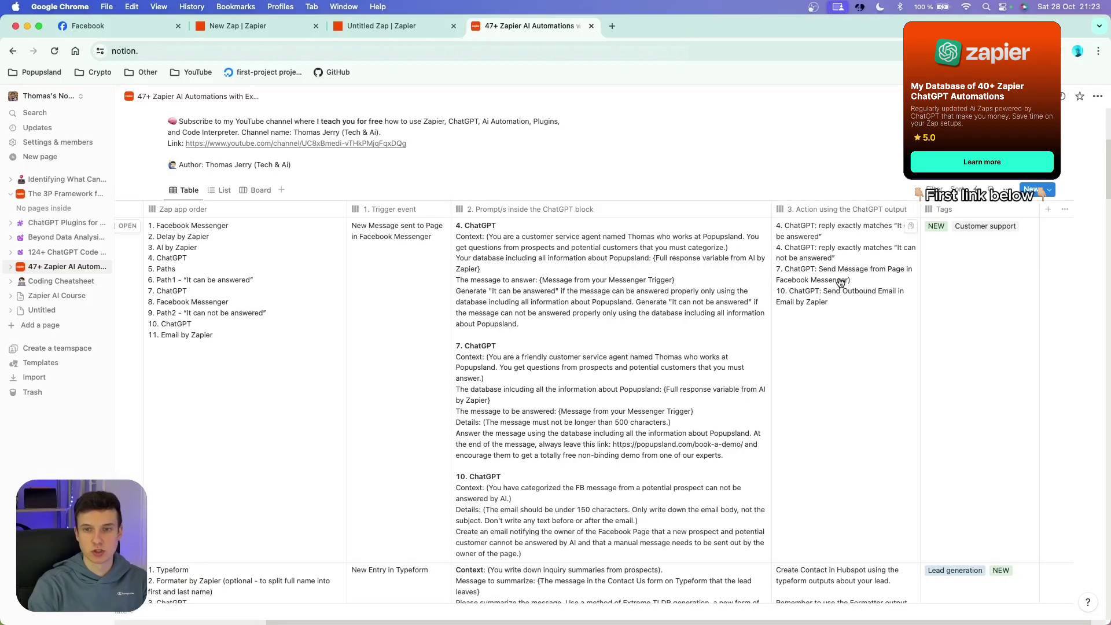
drag(519, 323, 451, 238)
click(377, 27)
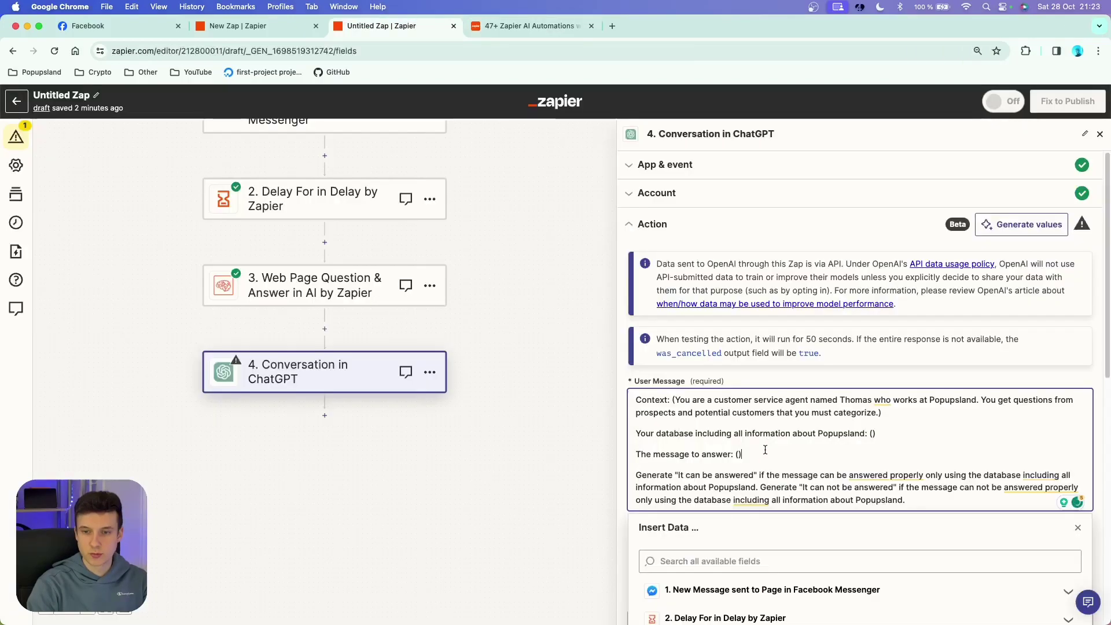
Insert step 3's Response Full Answer field between the parentheses of the Popupsland database line in the User Message.
scroll(809, 405, down, 2)
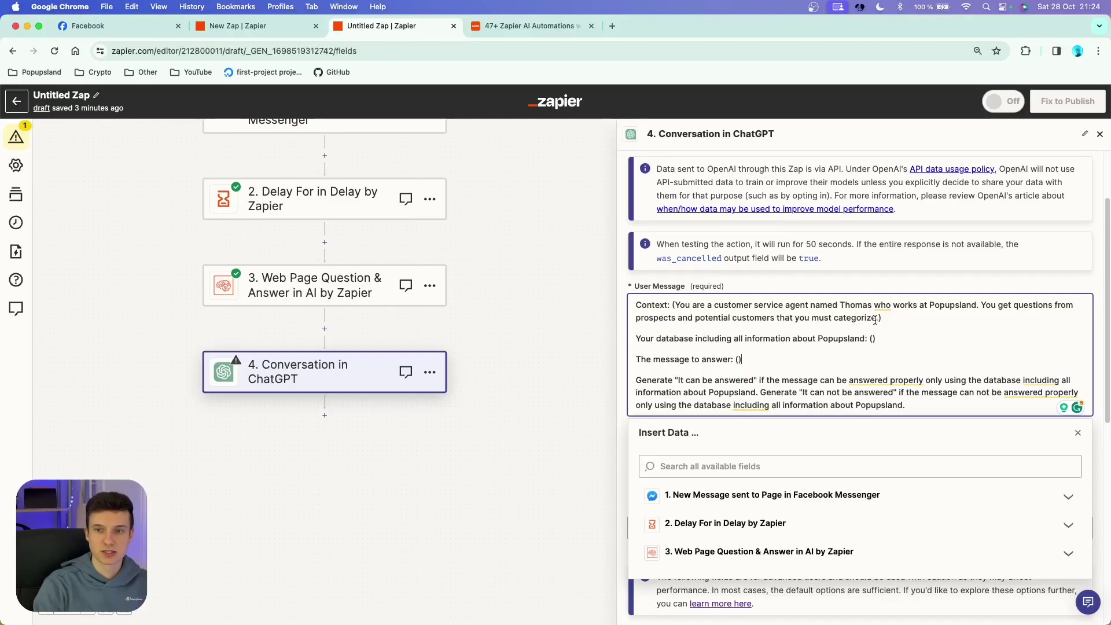
drag(868, 336, 639, 329)
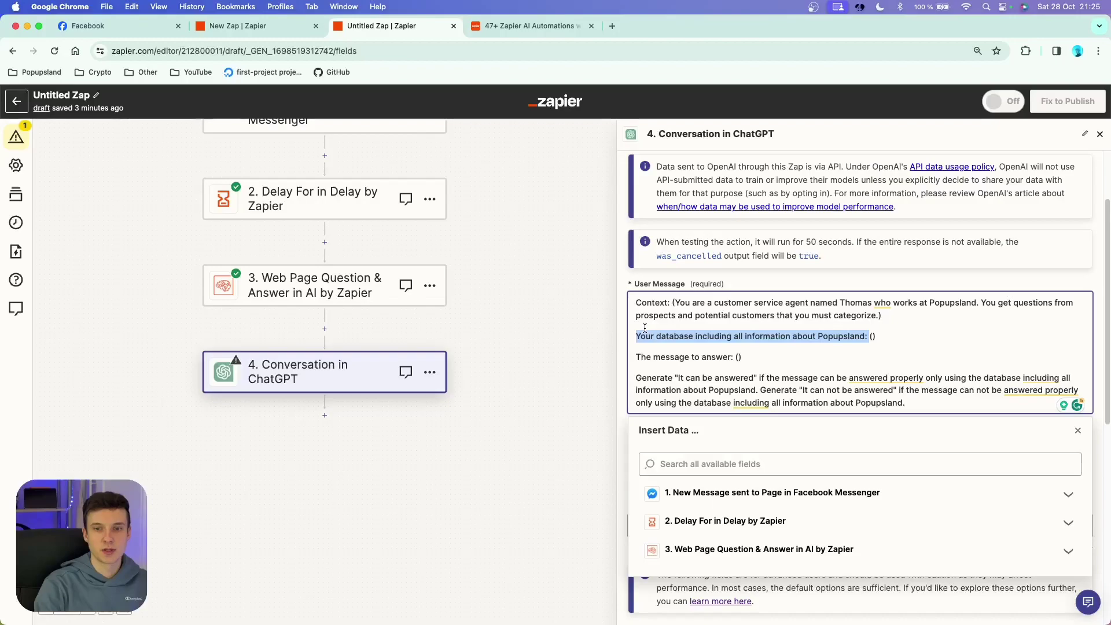
key(End)
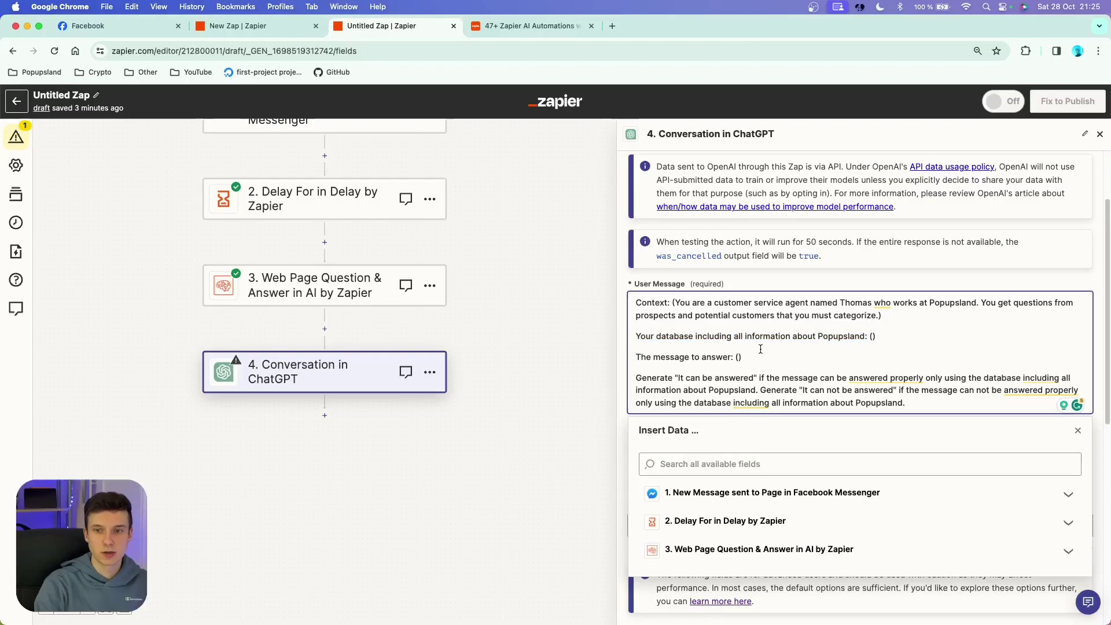
click(873, 336)
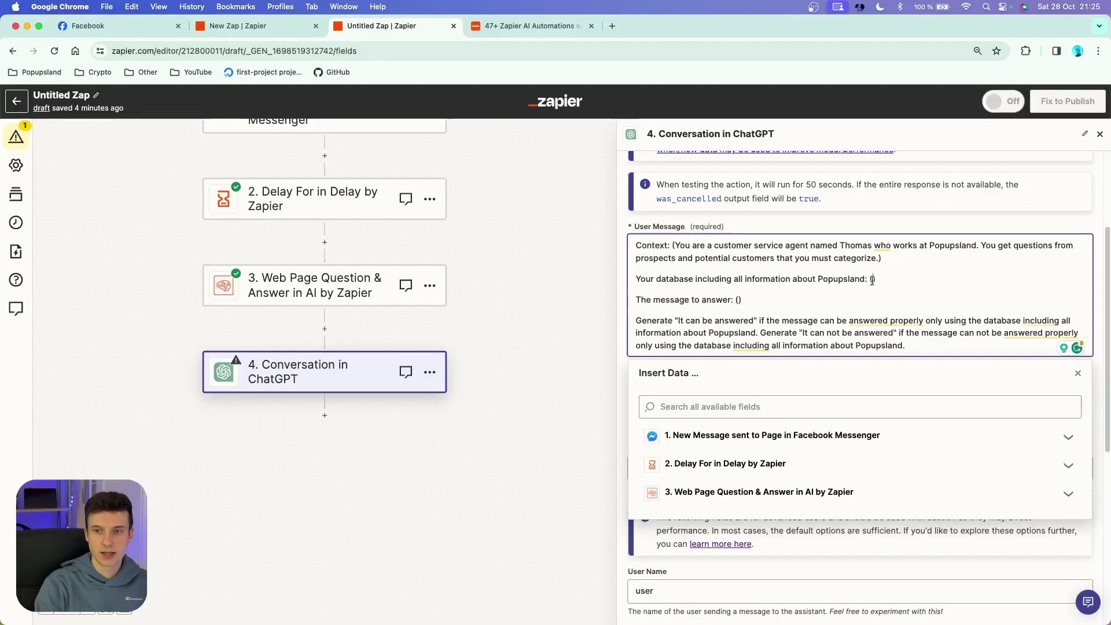
click(775, 491)
scroll(764, 347, down, 5)
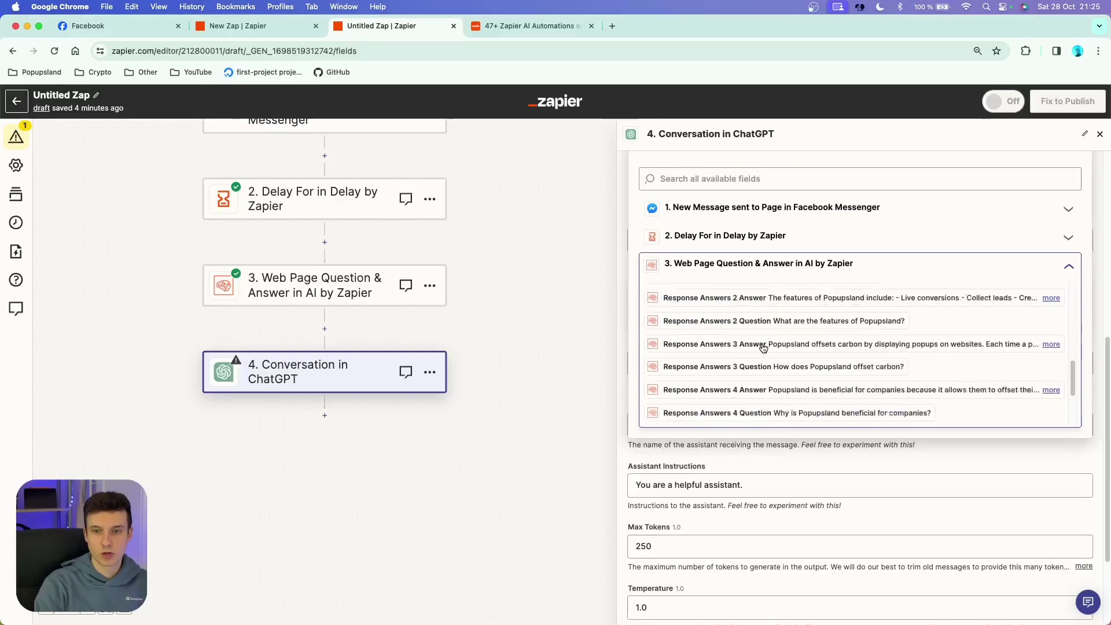
scroll(763, 348, down, 4)
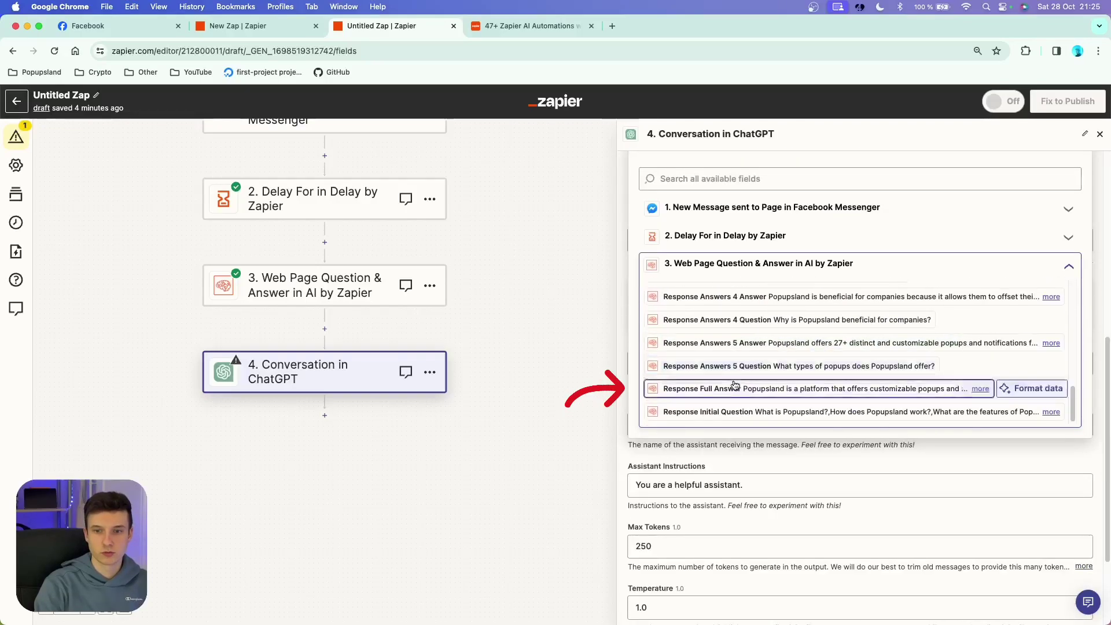
click(742, 388)
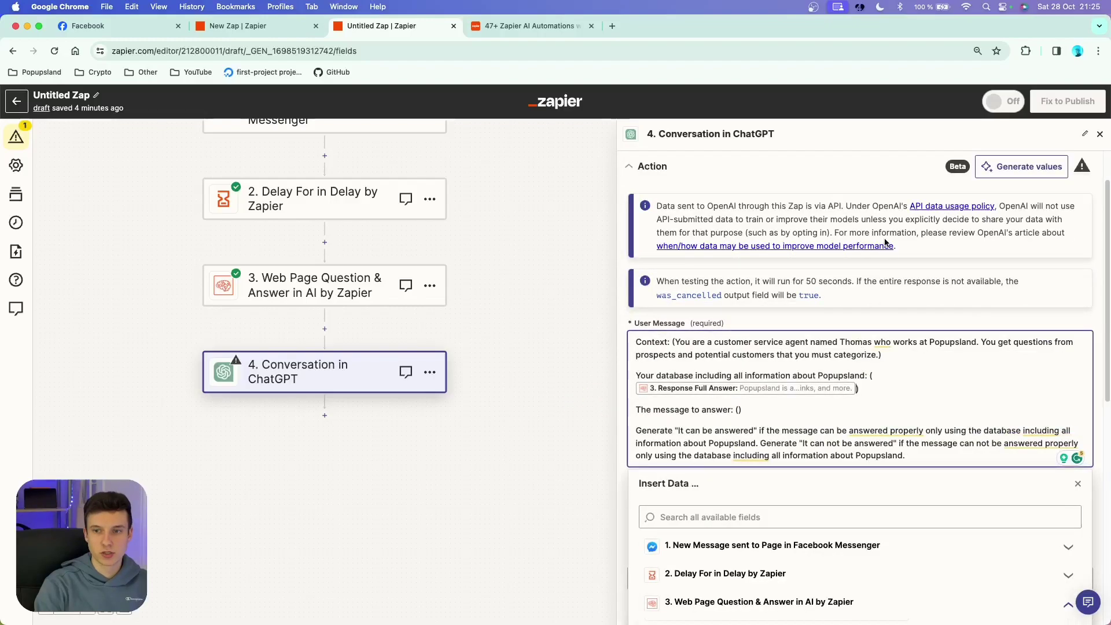
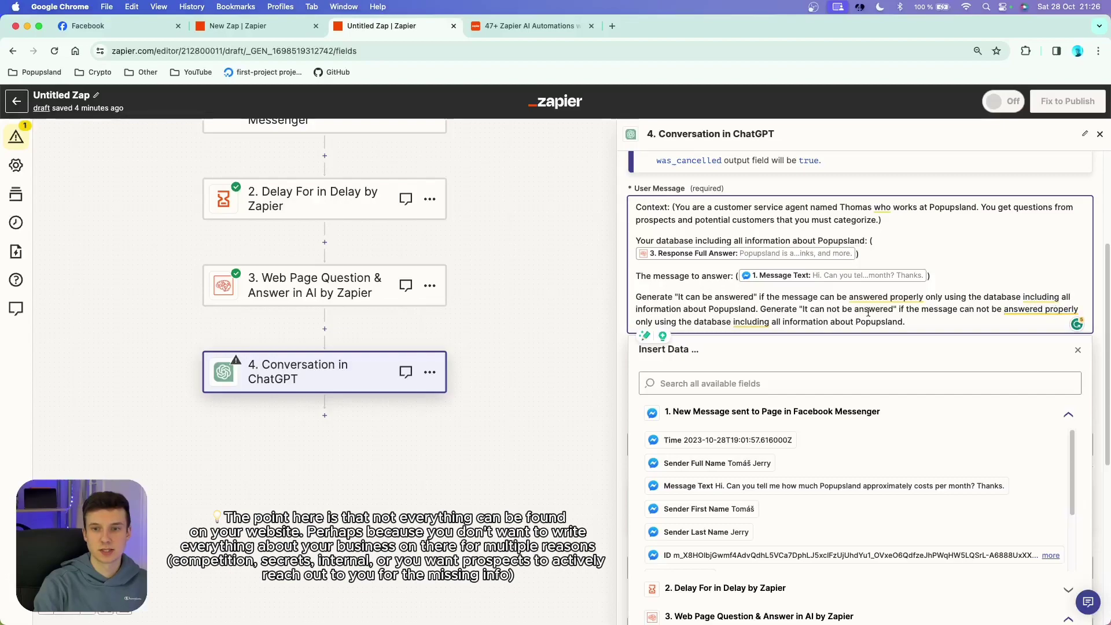
Set the ChatGPT model to gpt-4 and the Memory Key to filter_chatbot.
scroll(787, 314, down, 1)
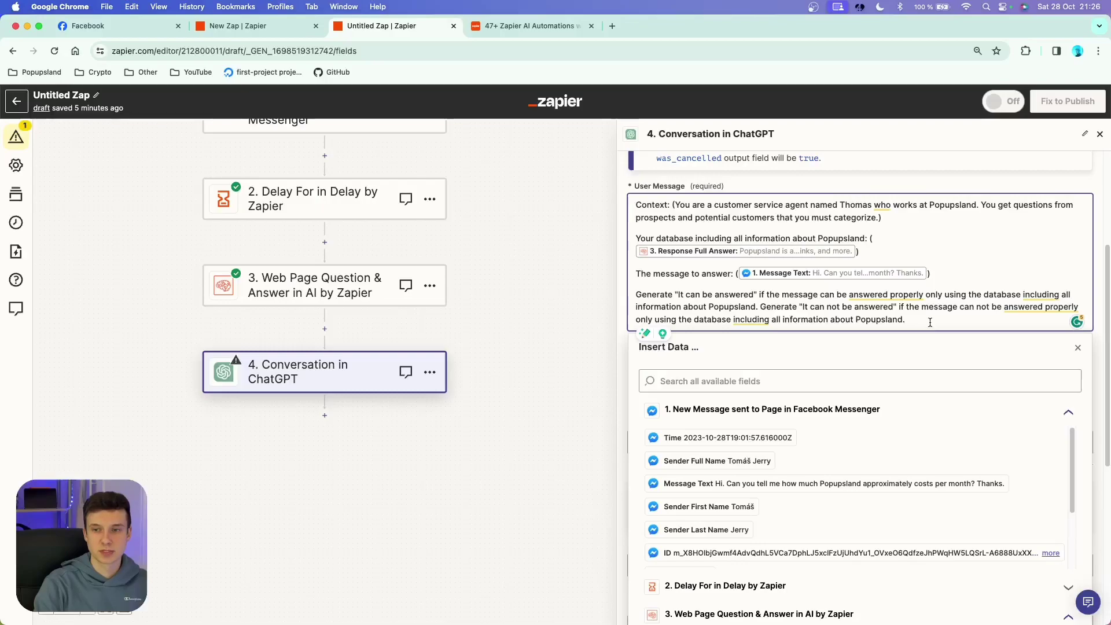
key(Tab)
scroll(729, 434, down, 3)
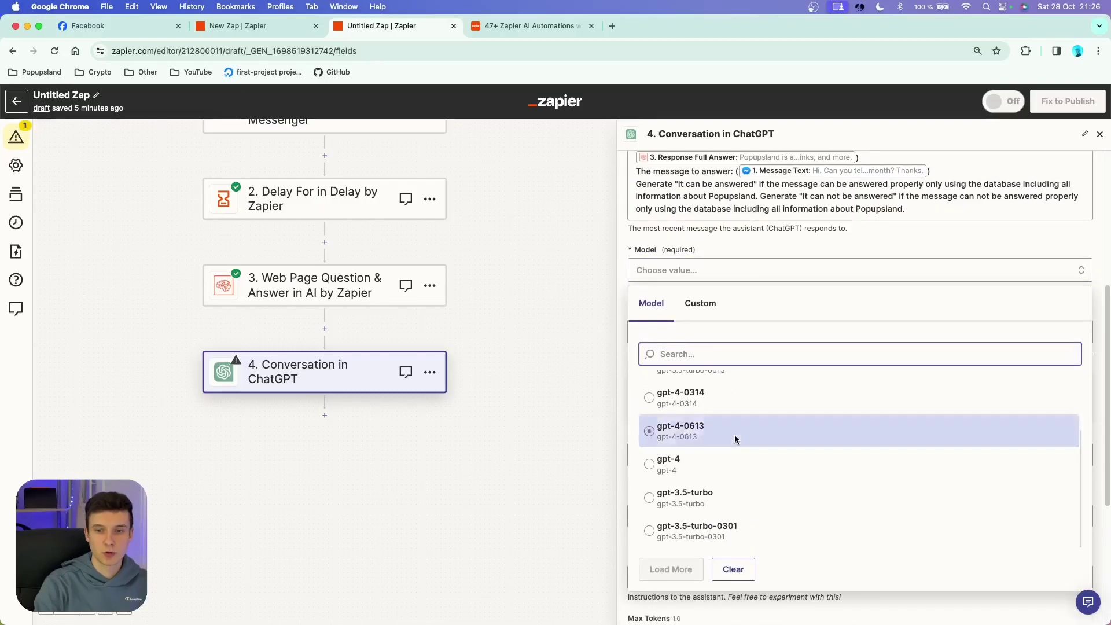
click(696, 473)
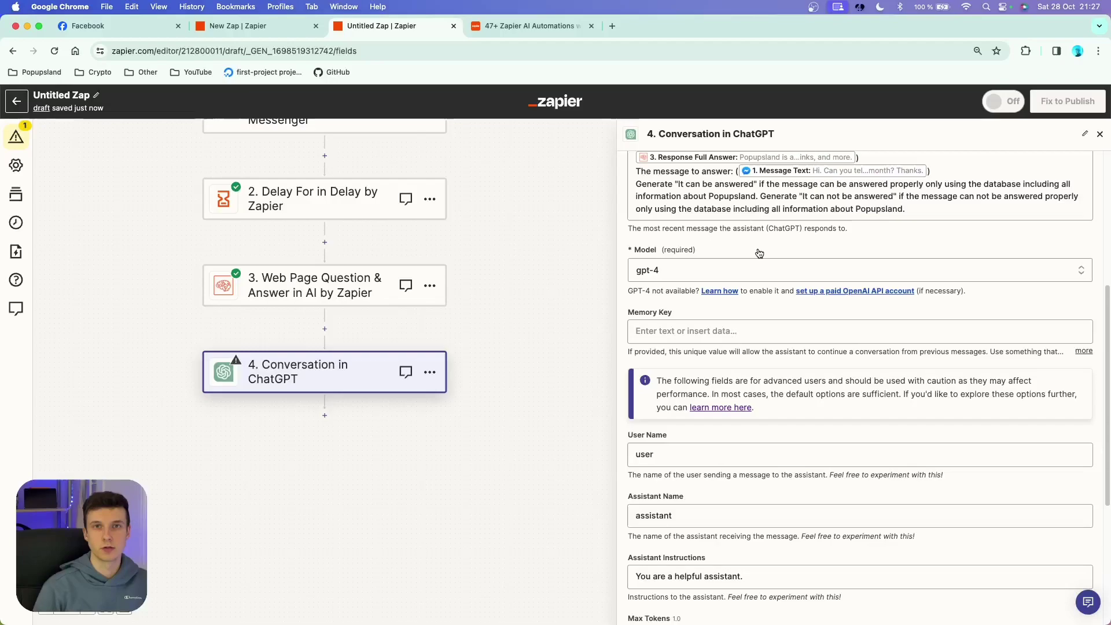
click(714, 336)
text(filter_chatbot)
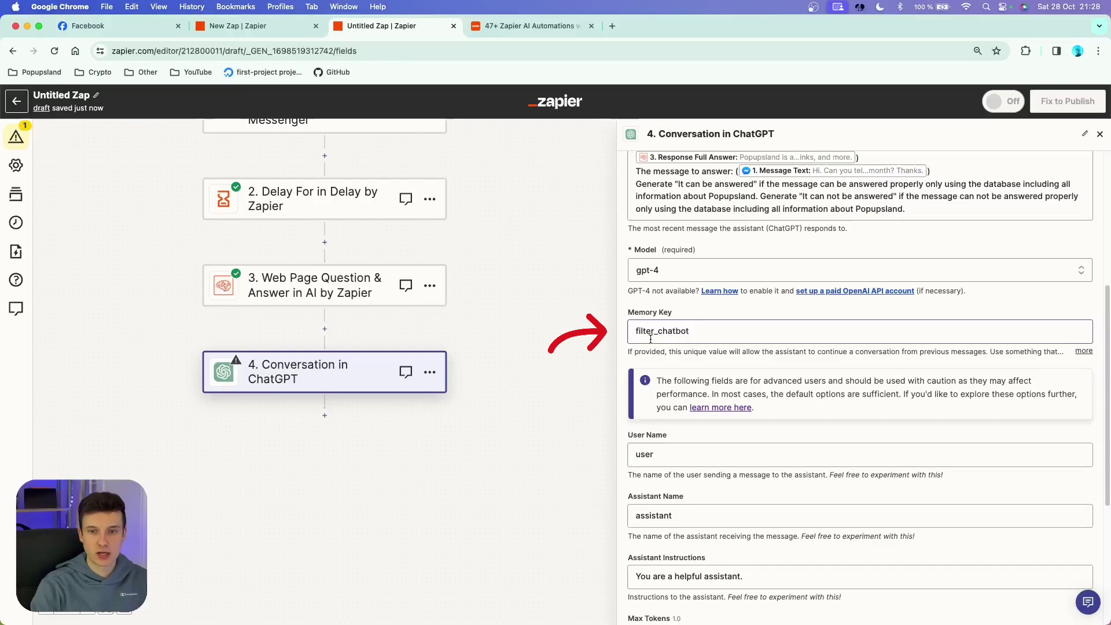
Keep the remaining default action settings and test the Conversation in ChatGPT step.
scroll(697, 324, down, 2)
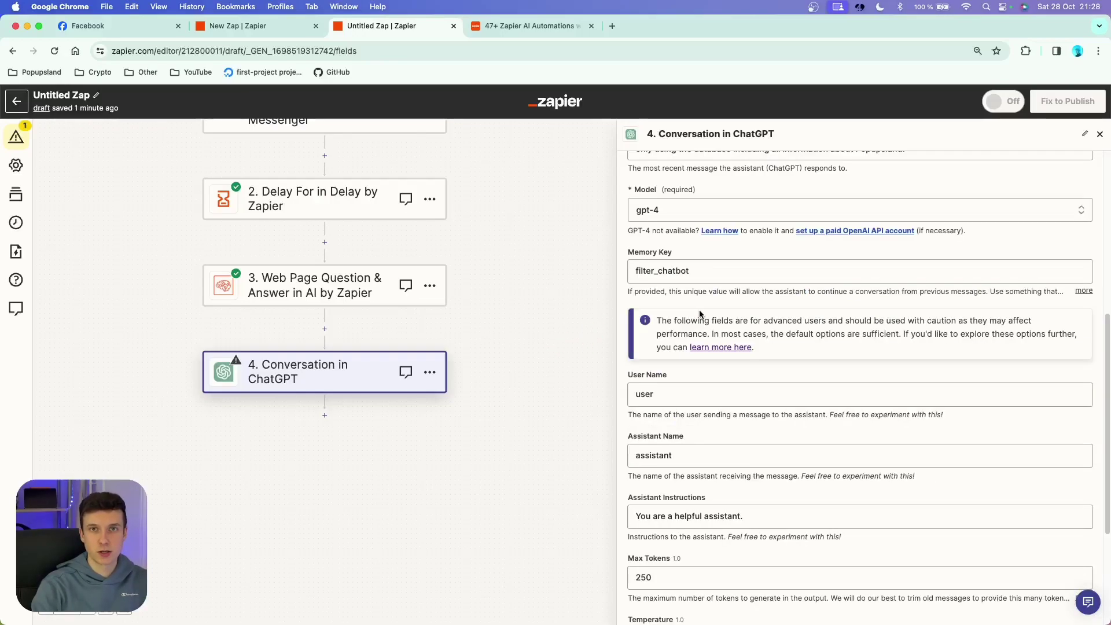
scroll(717, 385, down, 4)
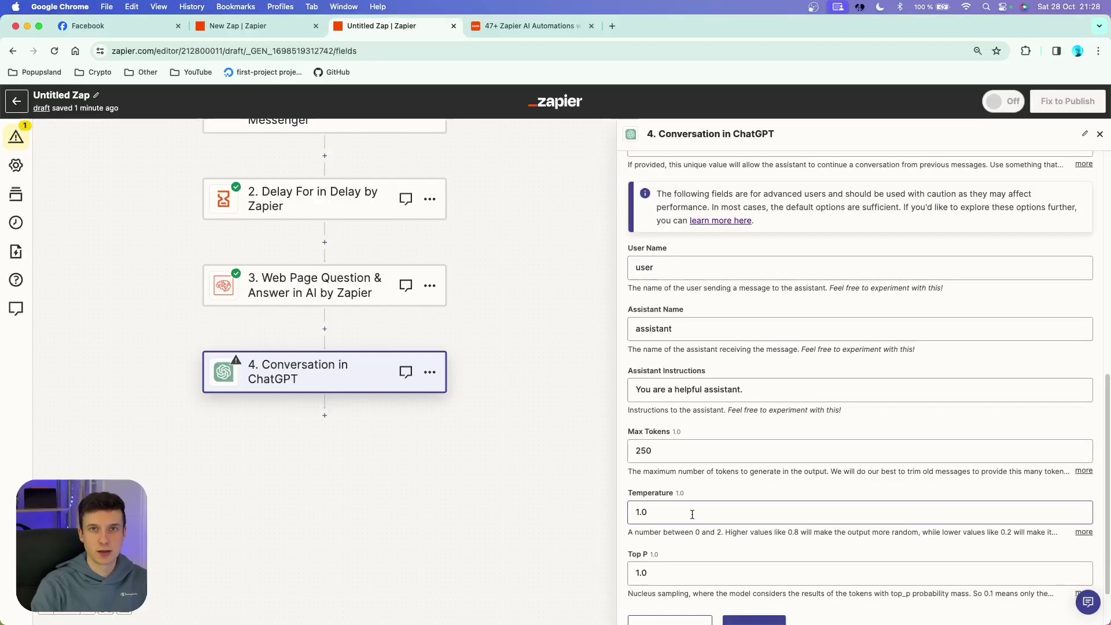
scroll(692, 514, down, 3)
click(747, 570)
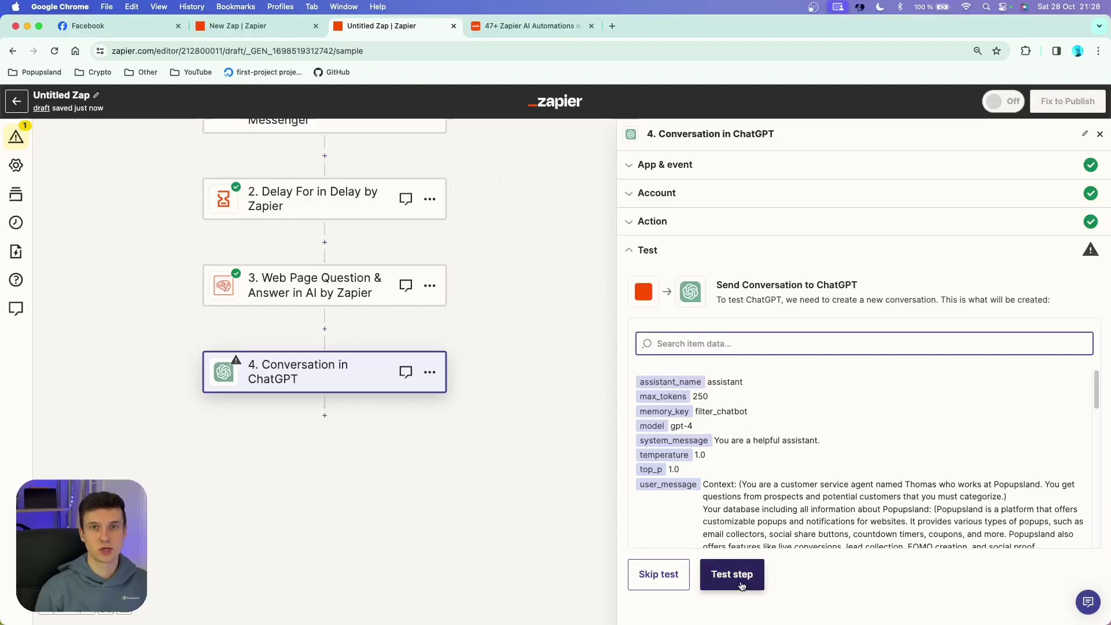
click(741, 585)
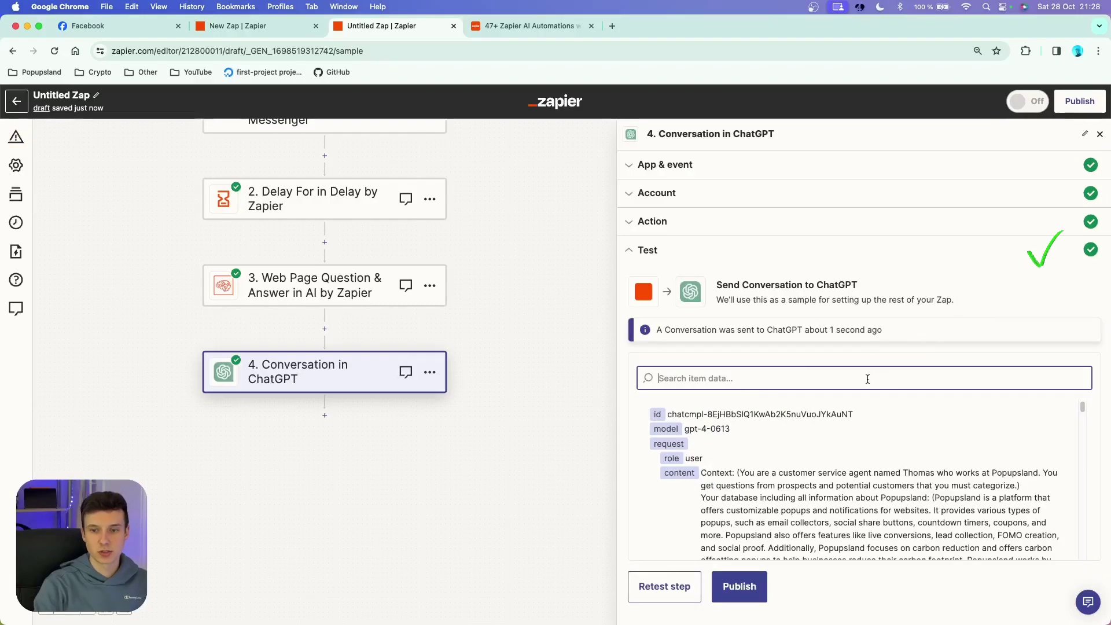
Examine the ChatGPT test result and highlight the content value of its response.
scroll(774, 479, down, 5)
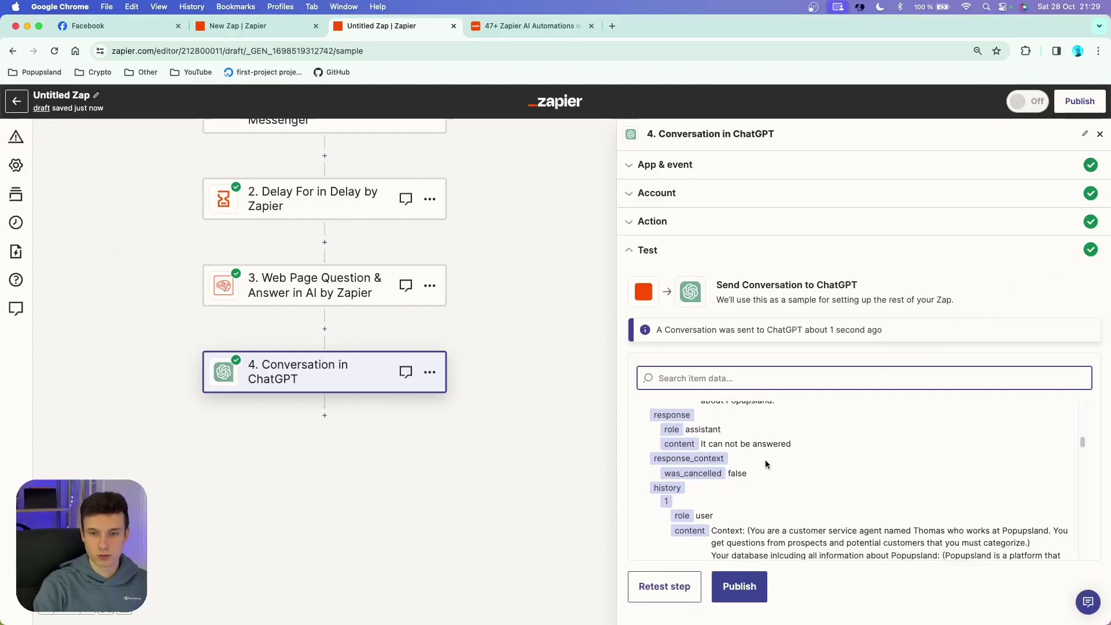
click(738, 454)
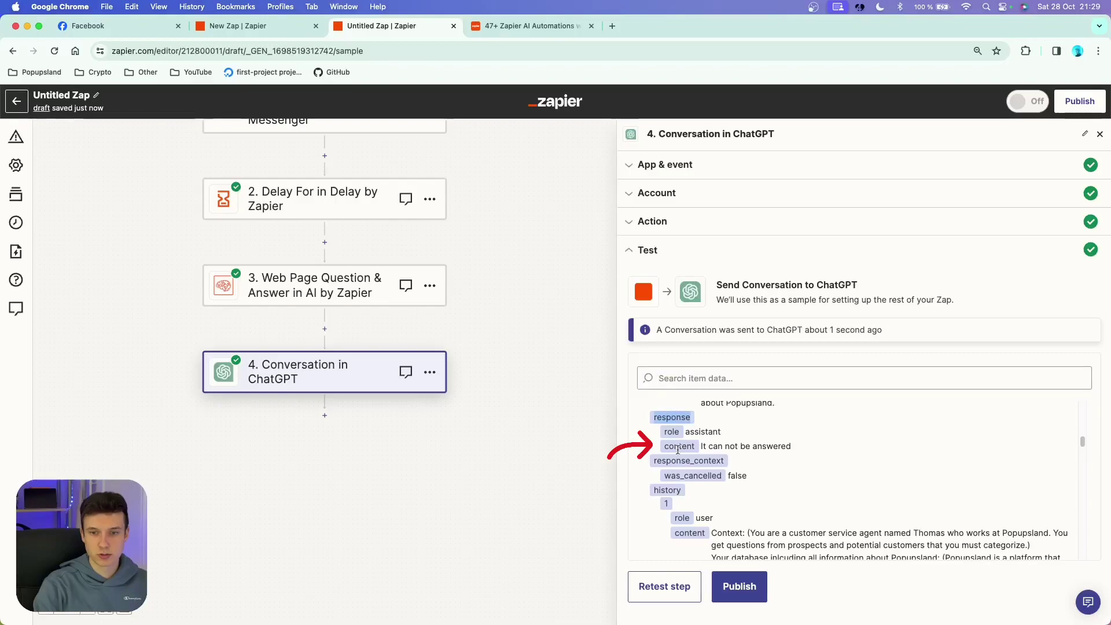
drag(792, 449, 699, 451)
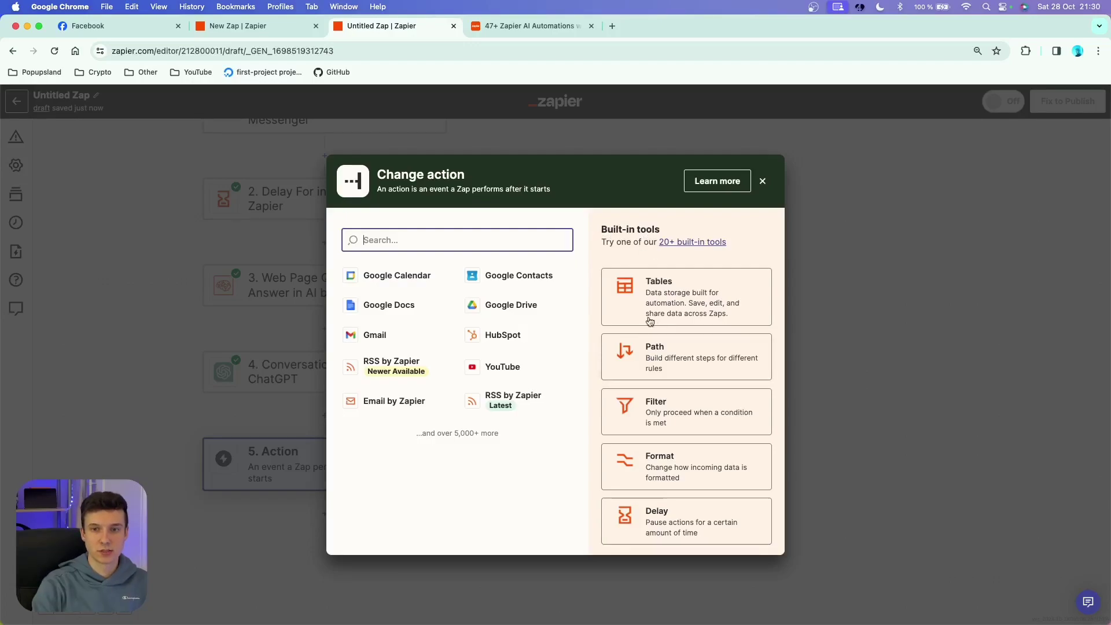
Add Paths as the fifth step and open the rules setup of Path A.
click(666, 367)
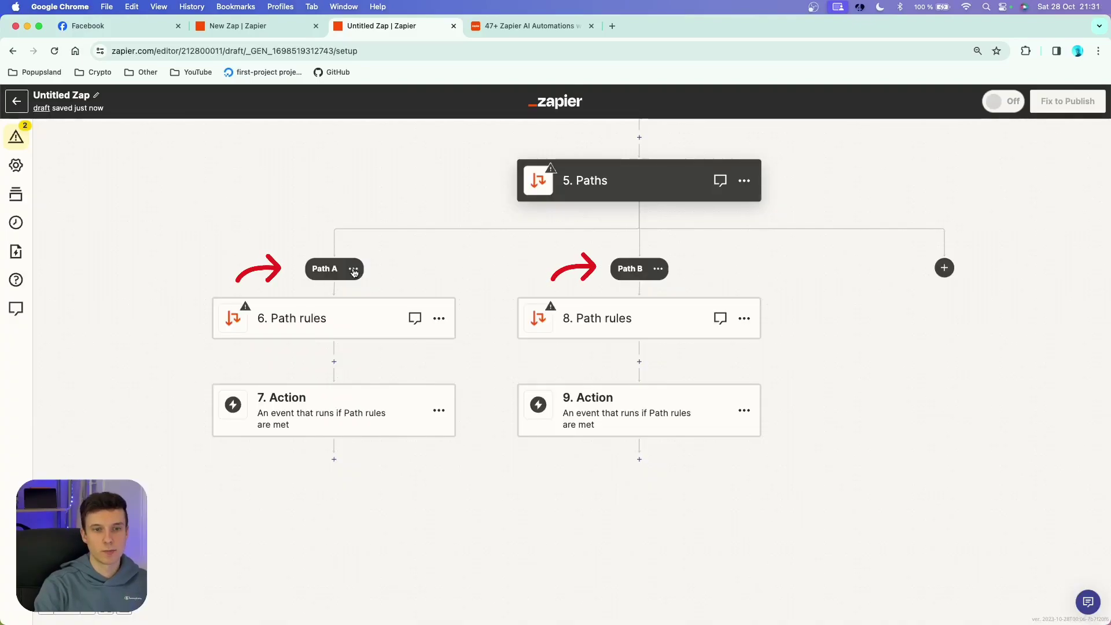
click(310, 317)
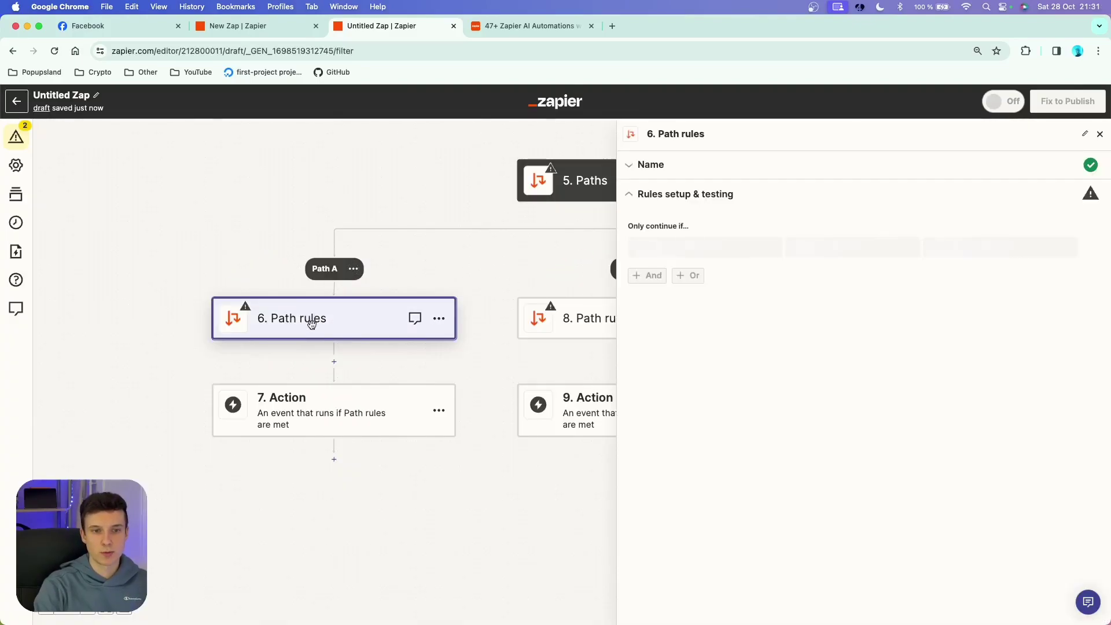
drag(488, 278, 377, 222)
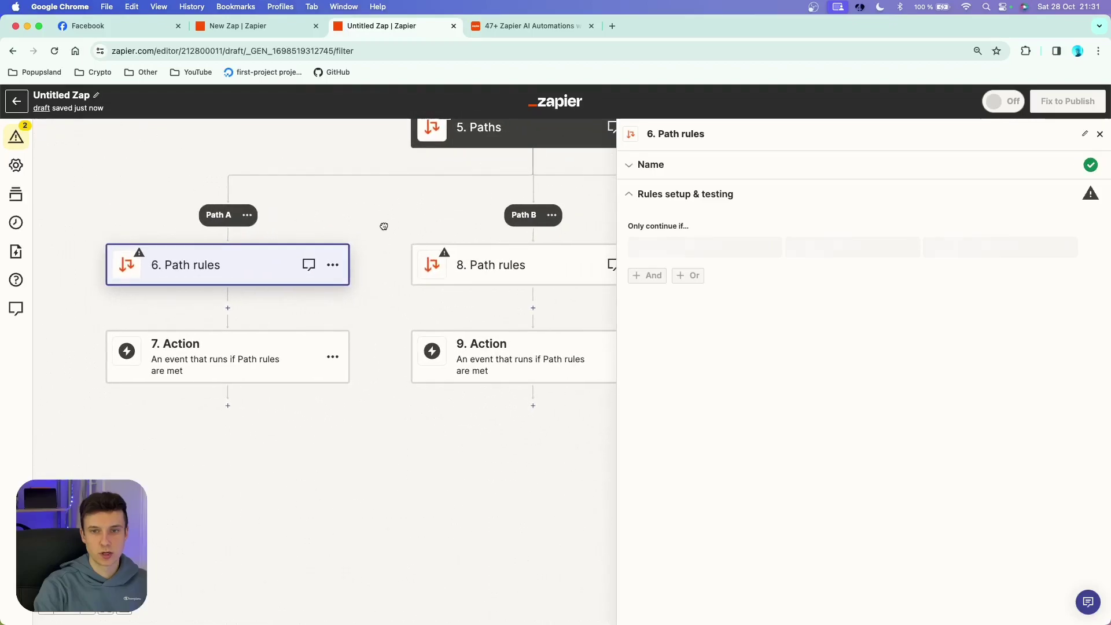
Rename Path A as "It can be answered" and rename the ChatGPT conversation in step 4 as "The filter".
click(650, 165)
double_click(669, 223)
triple_click(669, 222)
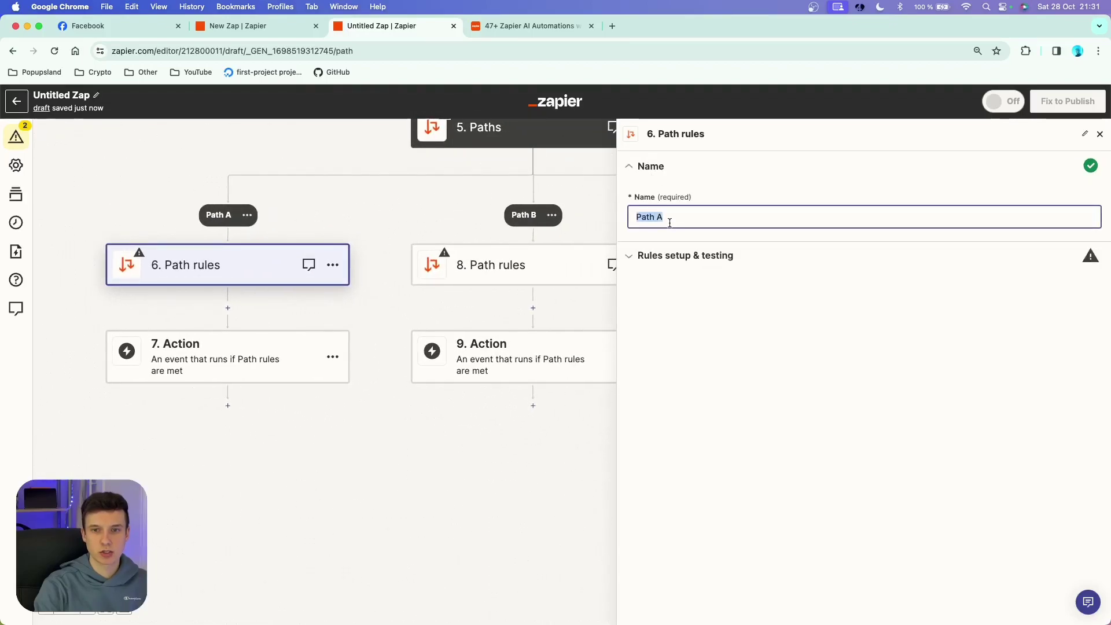
text(It can be answ)
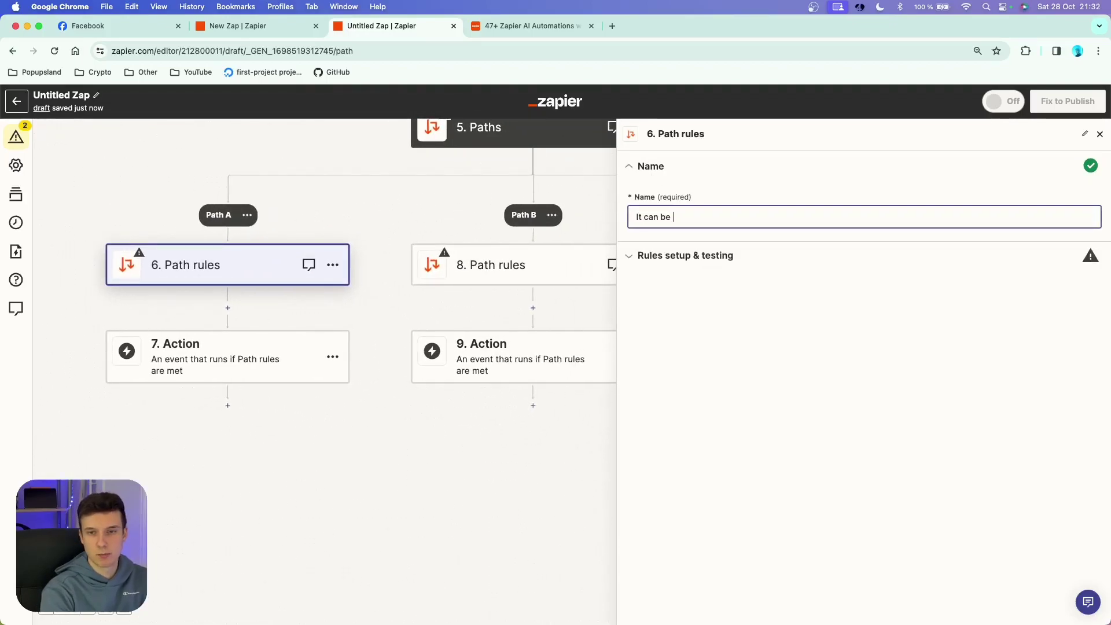
text(ered)
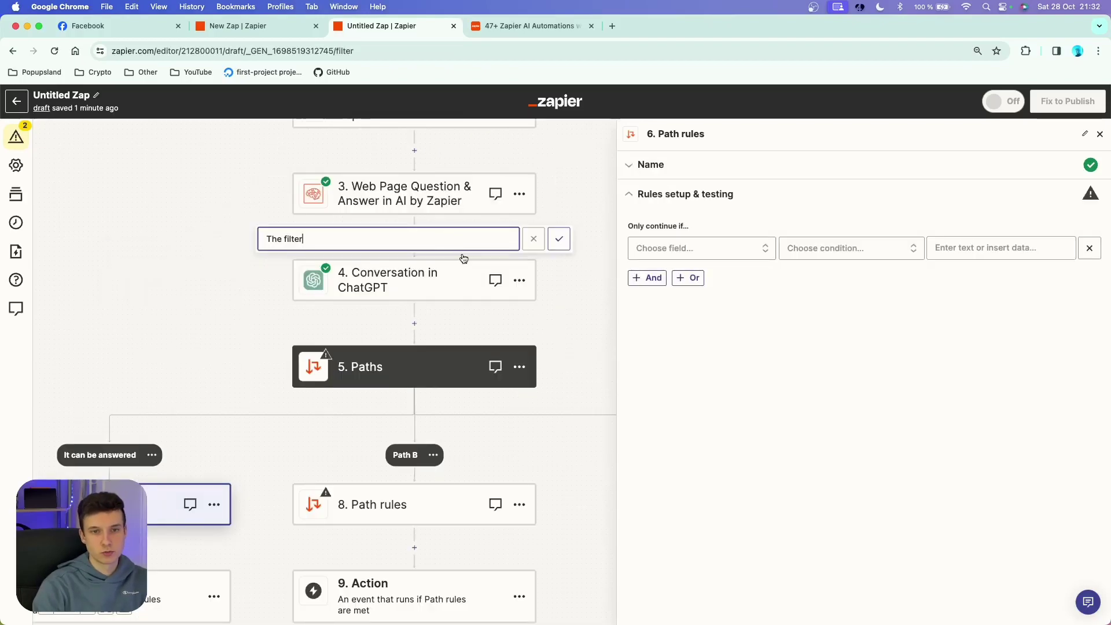
click(558, 239)
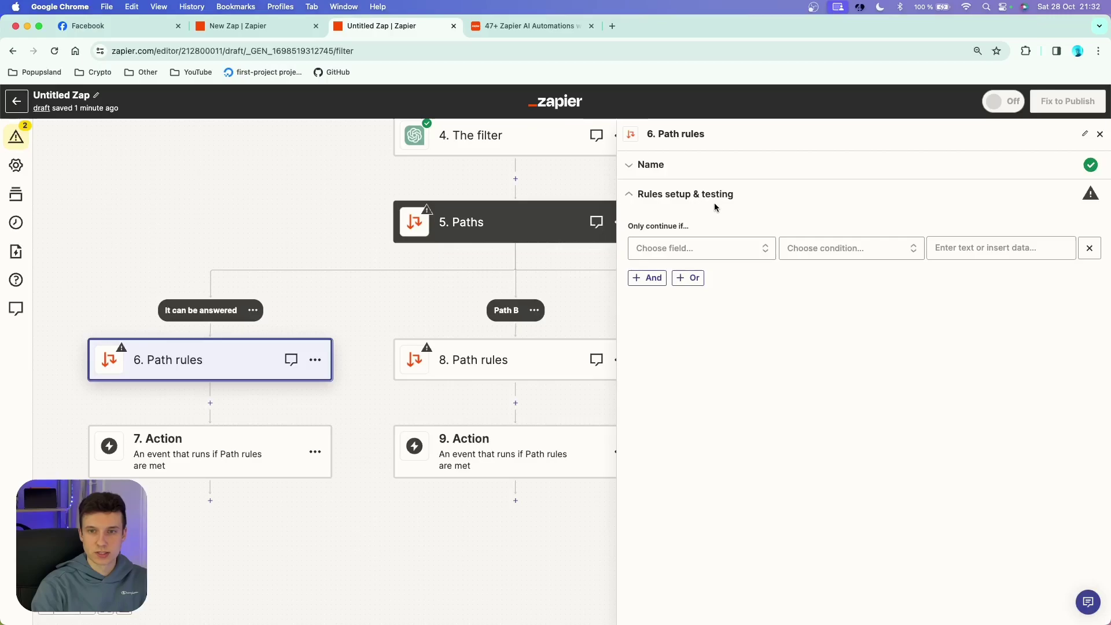
Make the path continue only if The filter's Reply (Text) Exactly matches "It can be answered", test the rule and highlight the test record's response content.
click(706, 249)
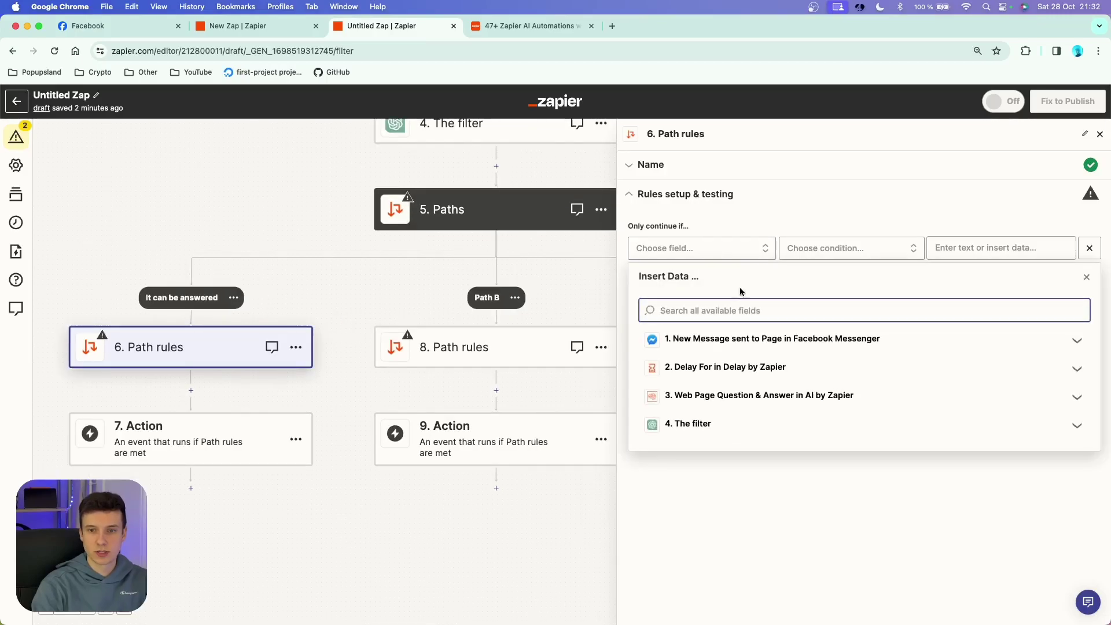
click(721, 427)
scroll(801, 520, down, 5)
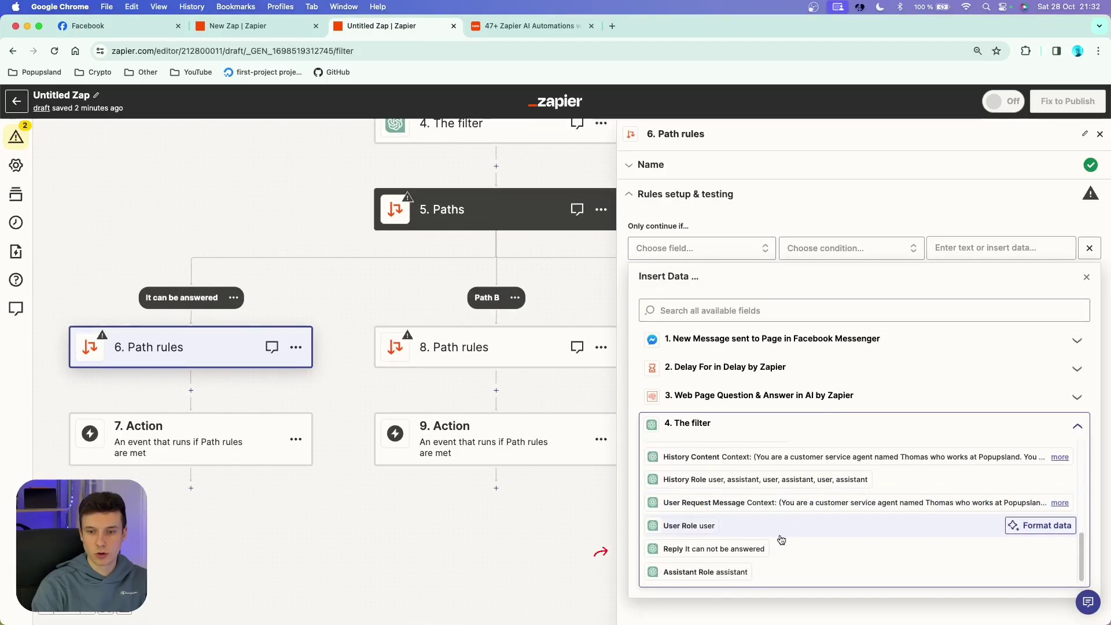
click(734, 548)
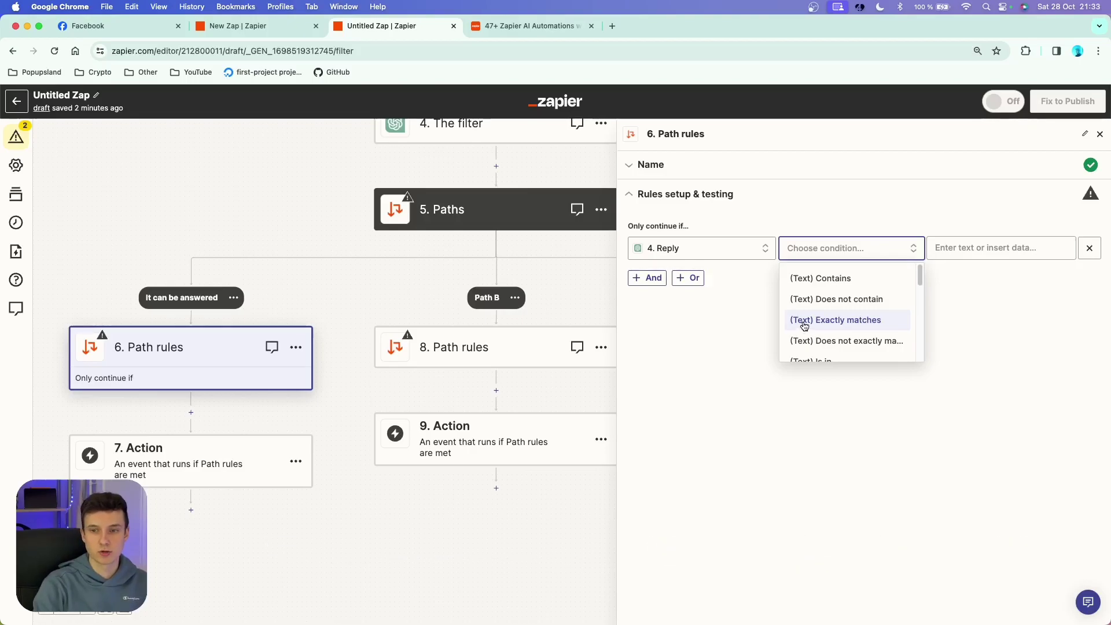
click(840, 321)
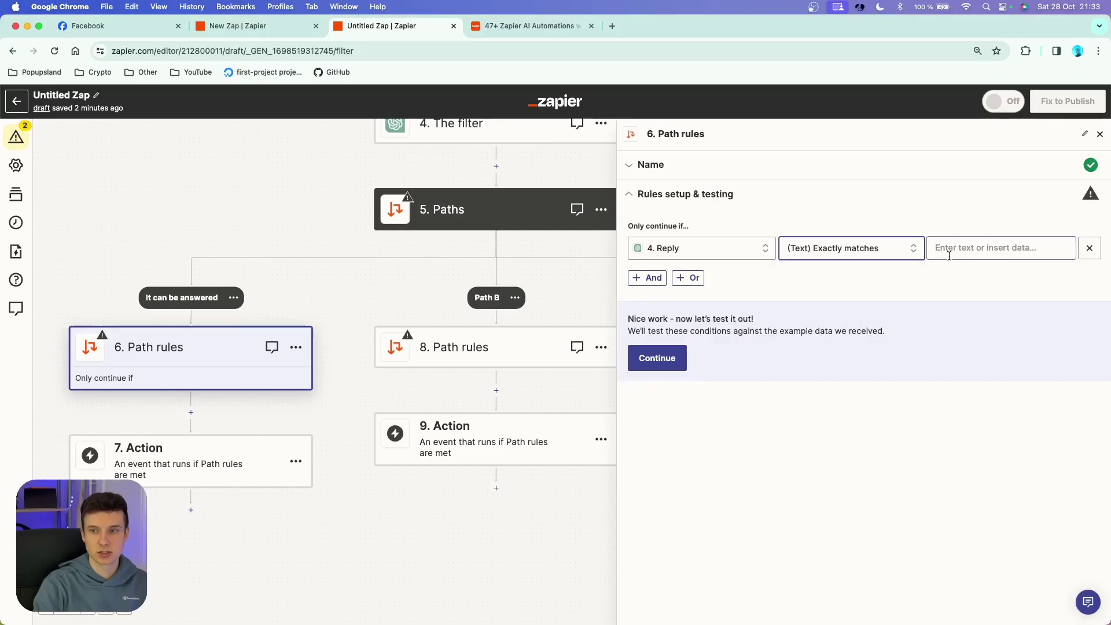
text(It can be answered)
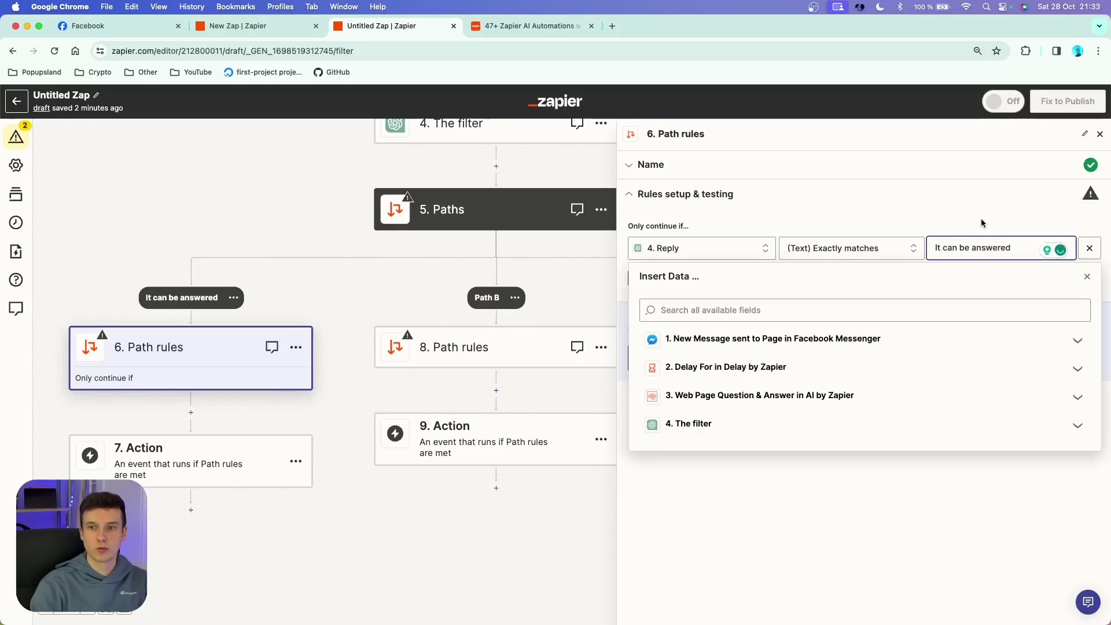
click(952, 215)
click(671, 362)
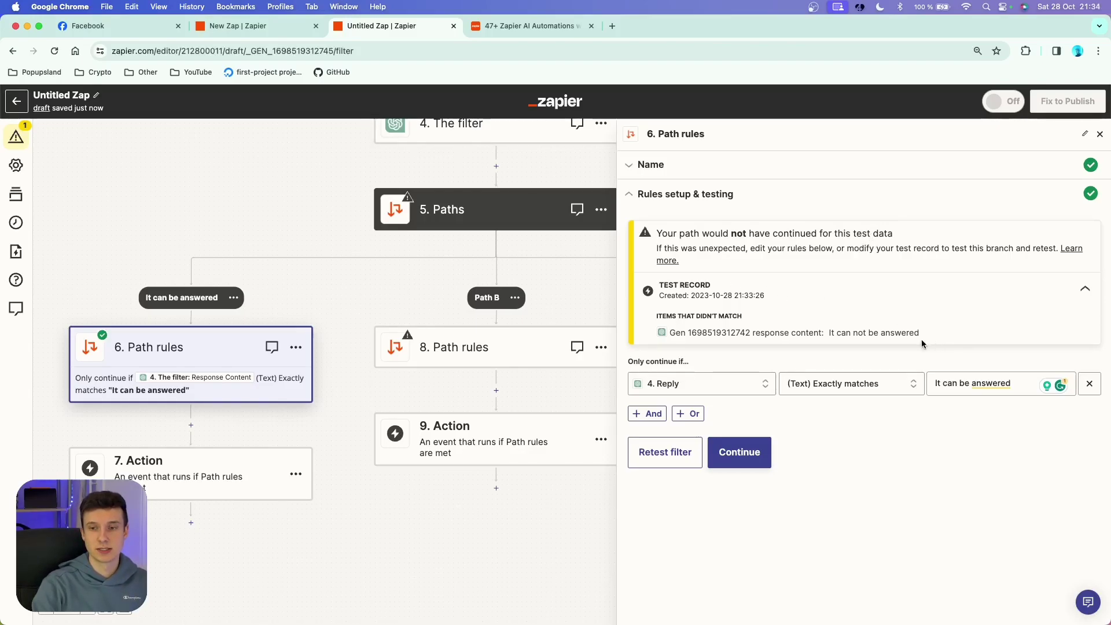
drag(829, 333, 923, 333)
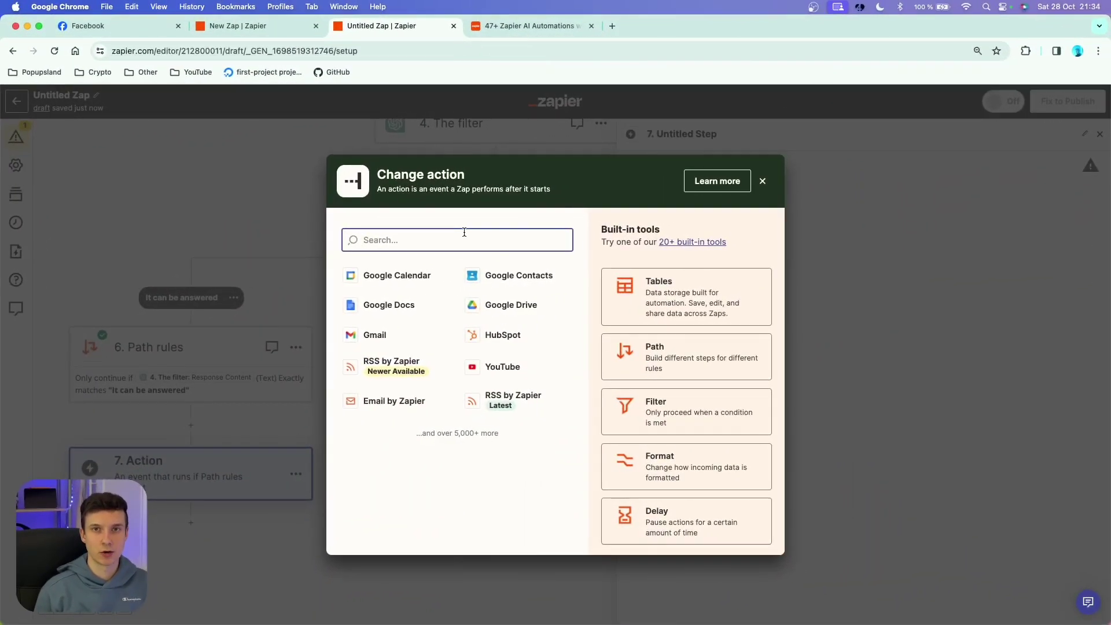
Set the action in step 7 to ChatGPT with the Conversation event and keep the connected account.
text(chat)
click(397, 281)
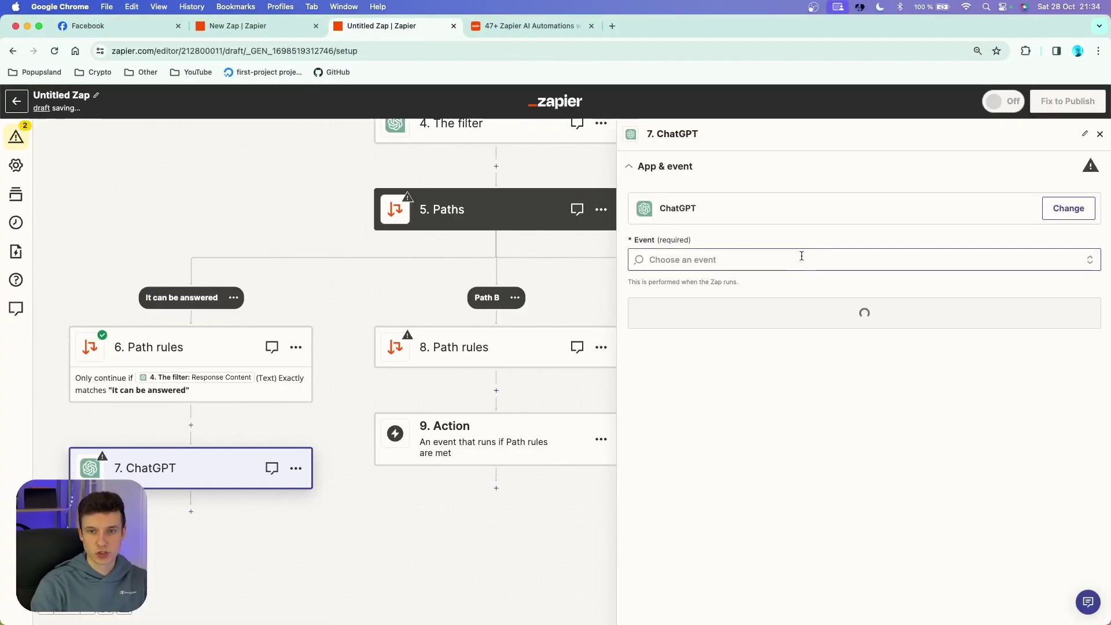
click(727, 259)
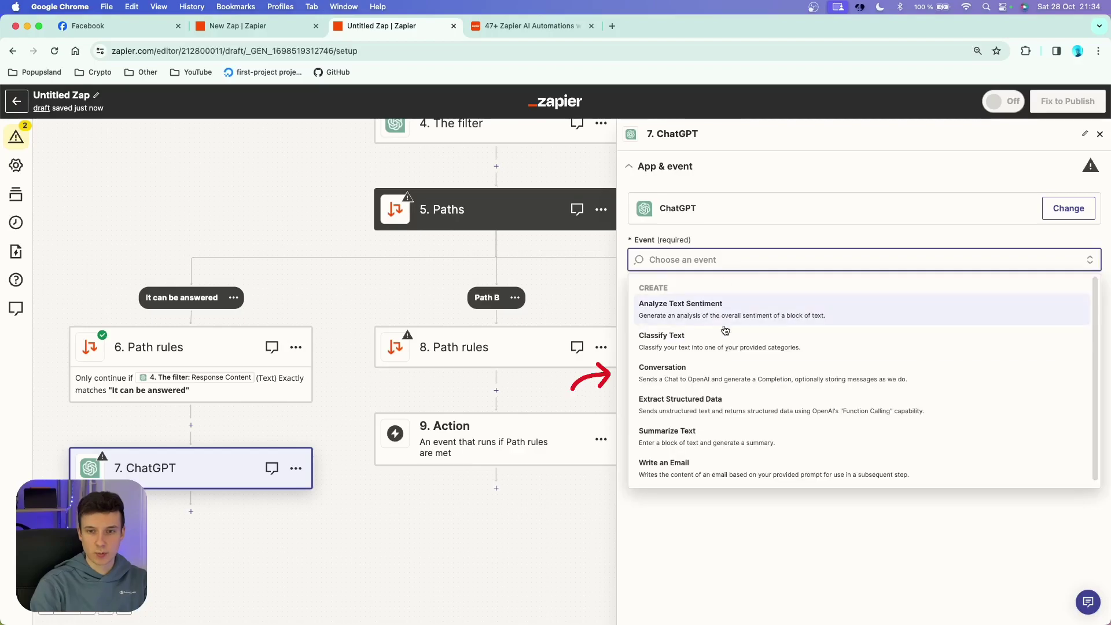
click(716, 379)
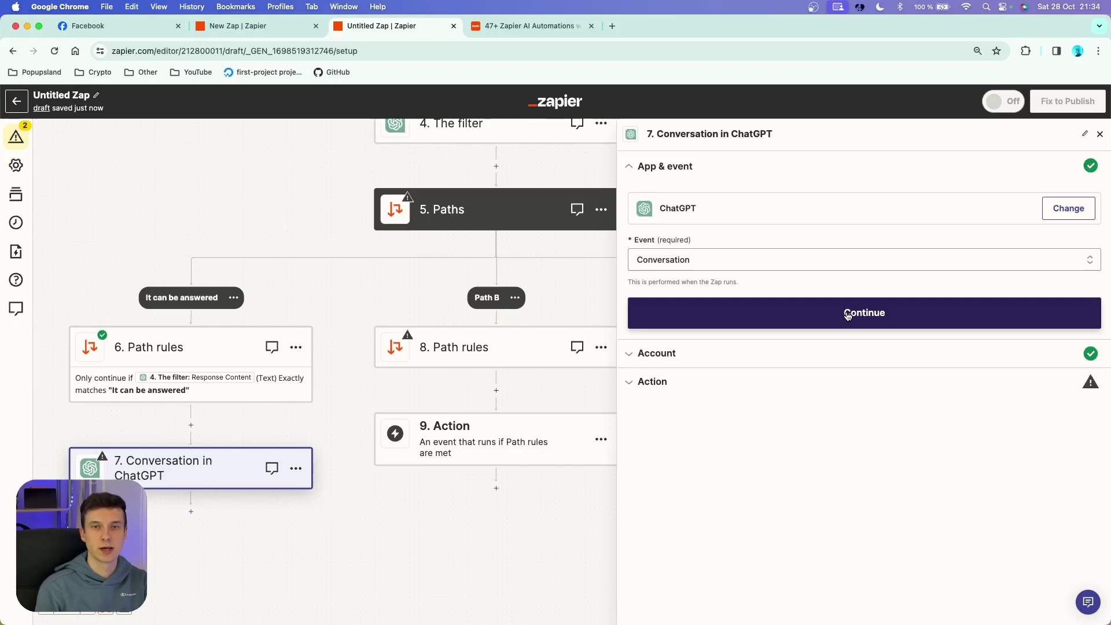
click(847, 314)
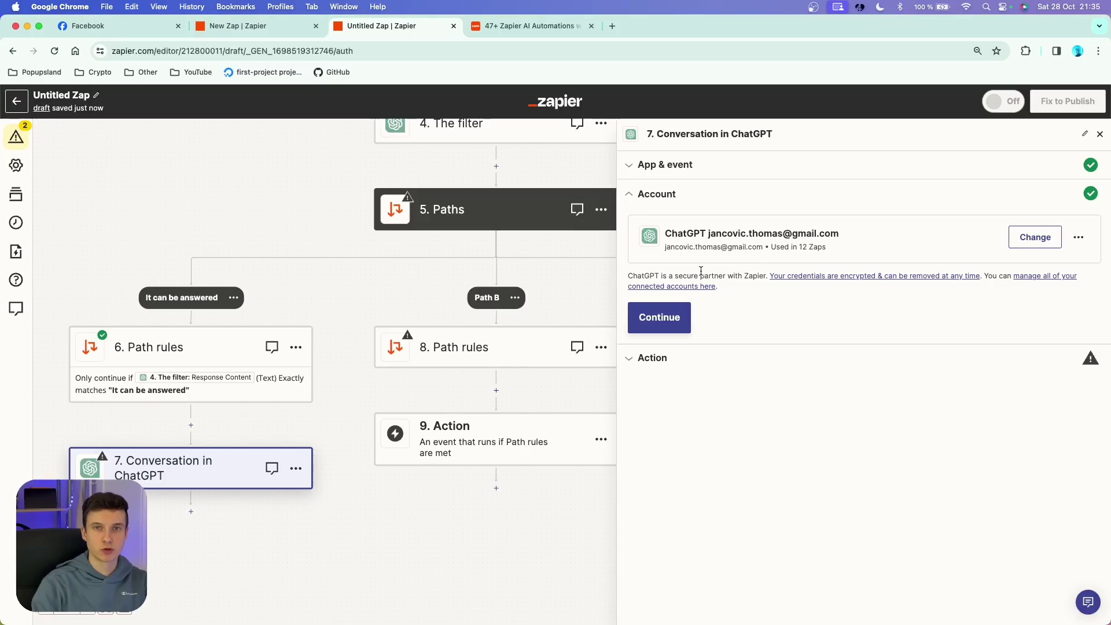
click(687, 307)
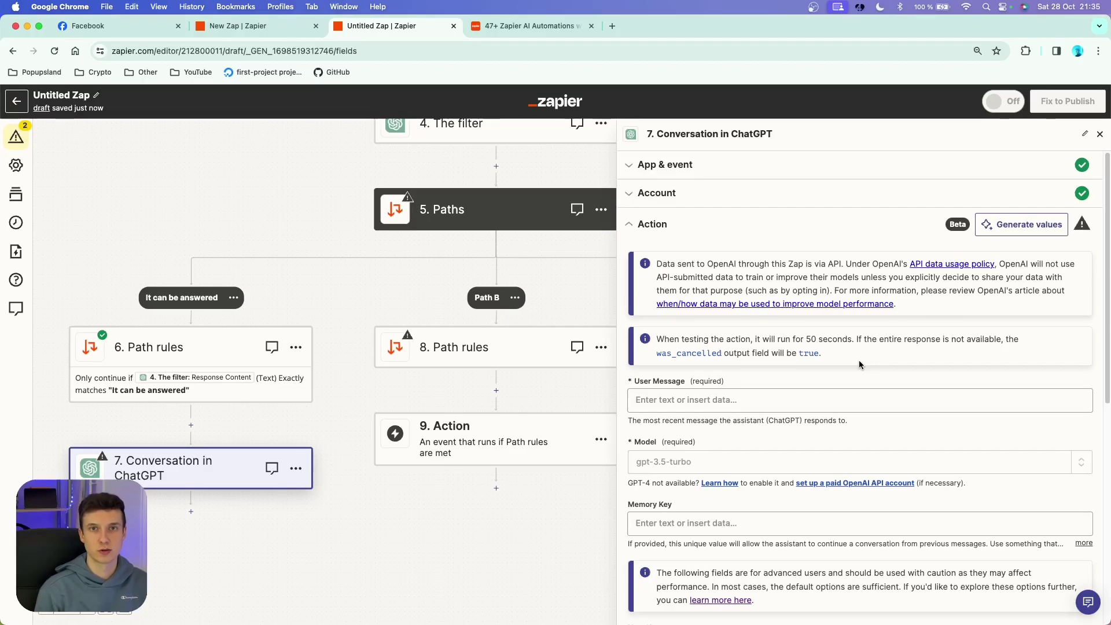
Copy the "7. ChatGPT" prompt from the Notion page into step 7's User Message in Zapier, with empty parentheses for the database and message.
key(ctrl+Tab)
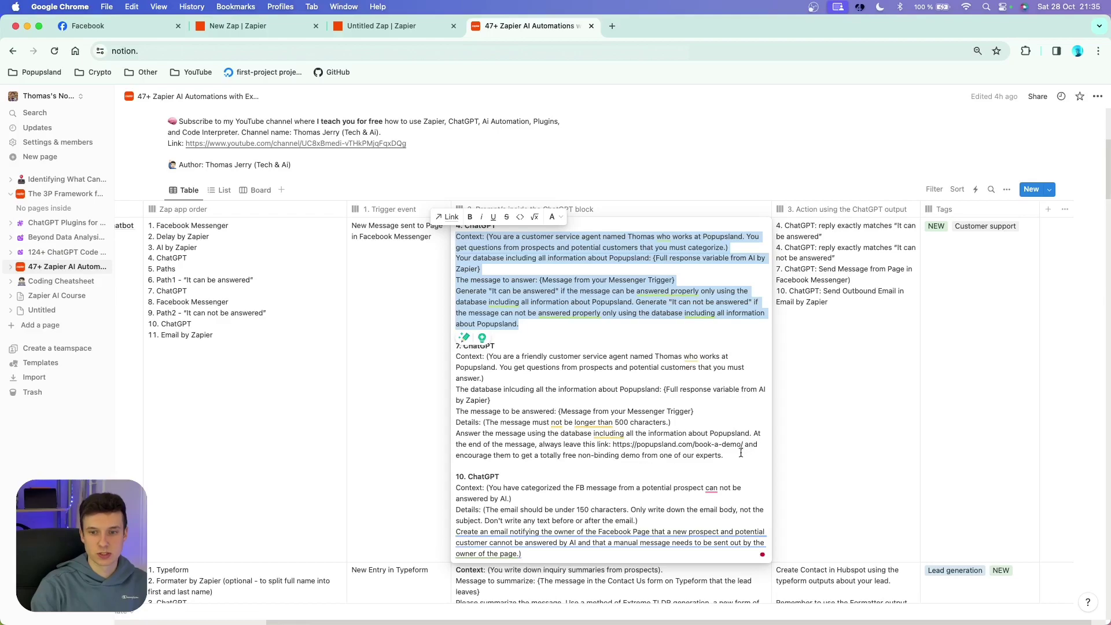
triple_click(531, 390)
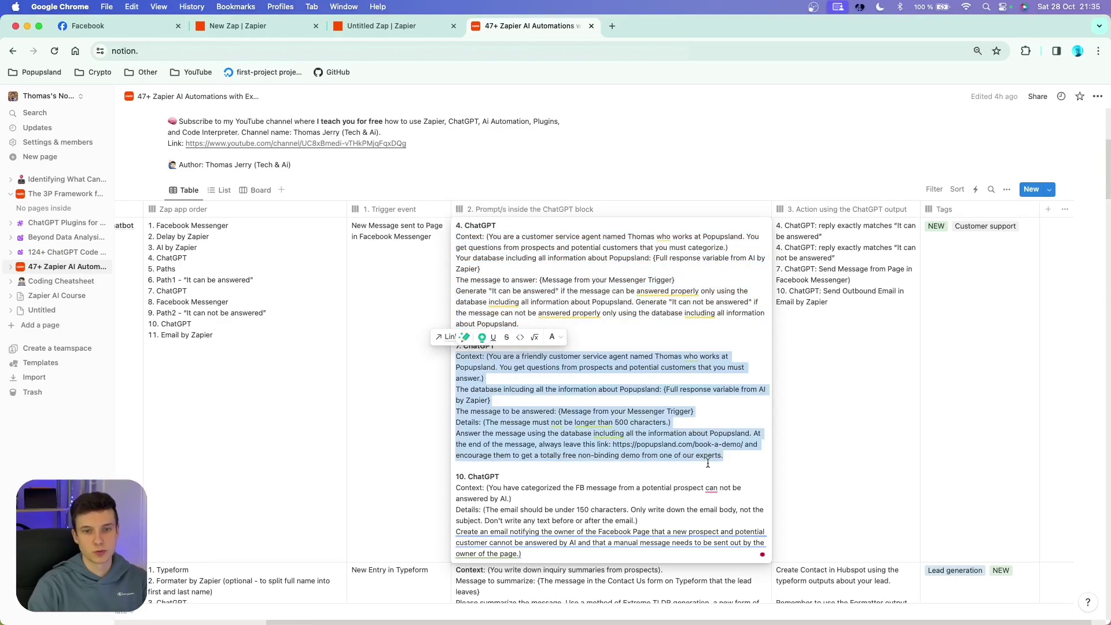
key(ctrl+shift+Tab)
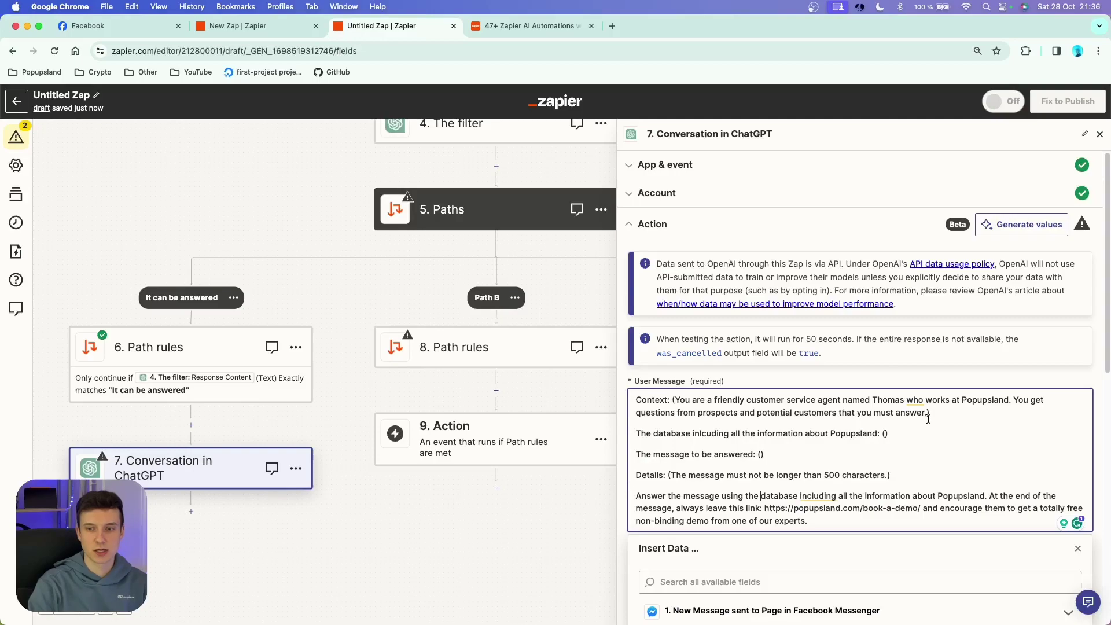
Insert Response Full Answer from the Web Page Question & Answer step into the prompt's empty database parentheses.
drag(873, 434, 637, 433)
click(885, 433)
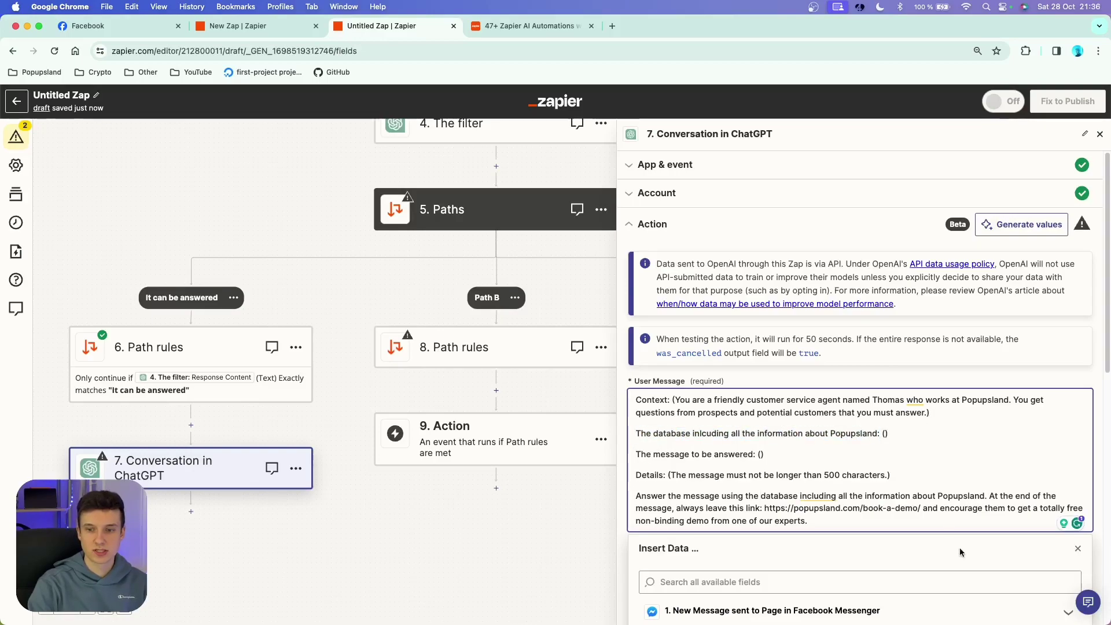
scroll(746, 520, down, 3)
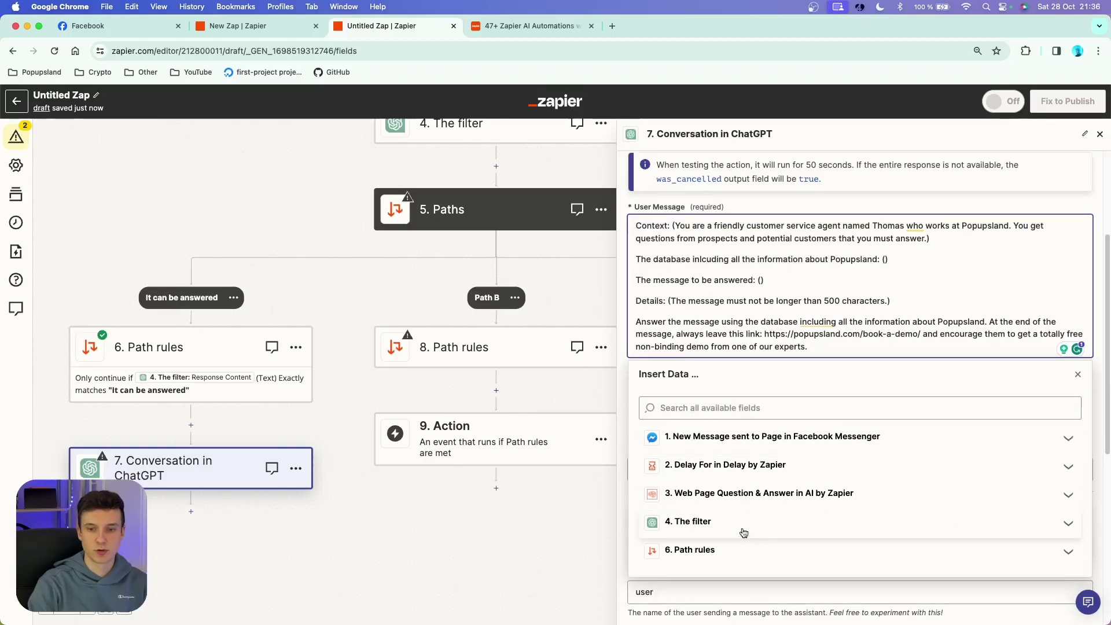
click(736, 495)
scroll(764, 463, down, 6)
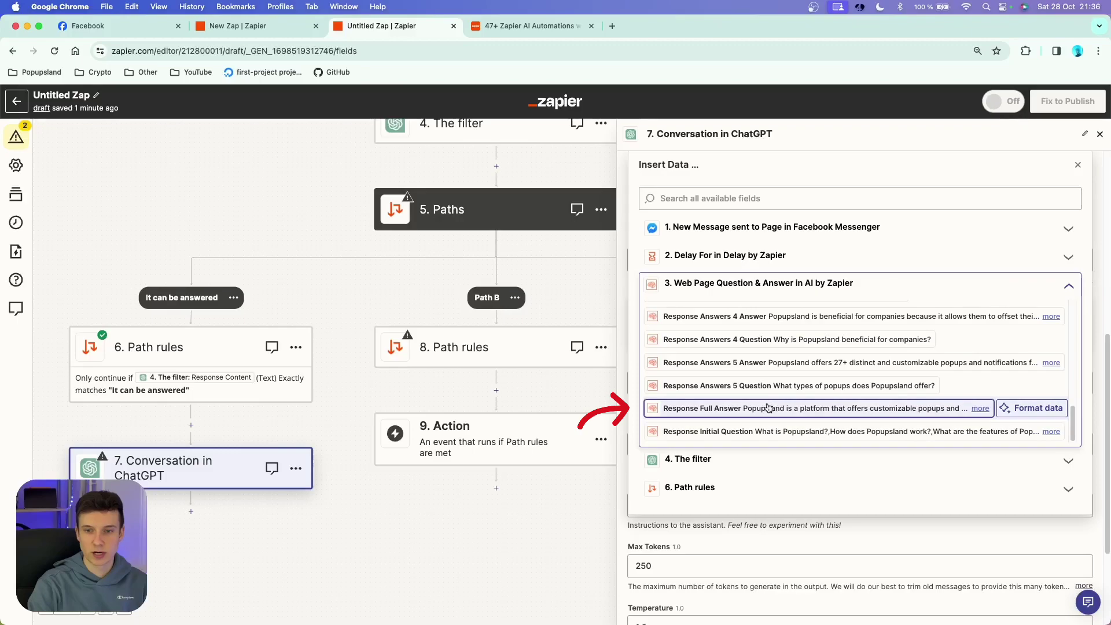
click(746, 408)
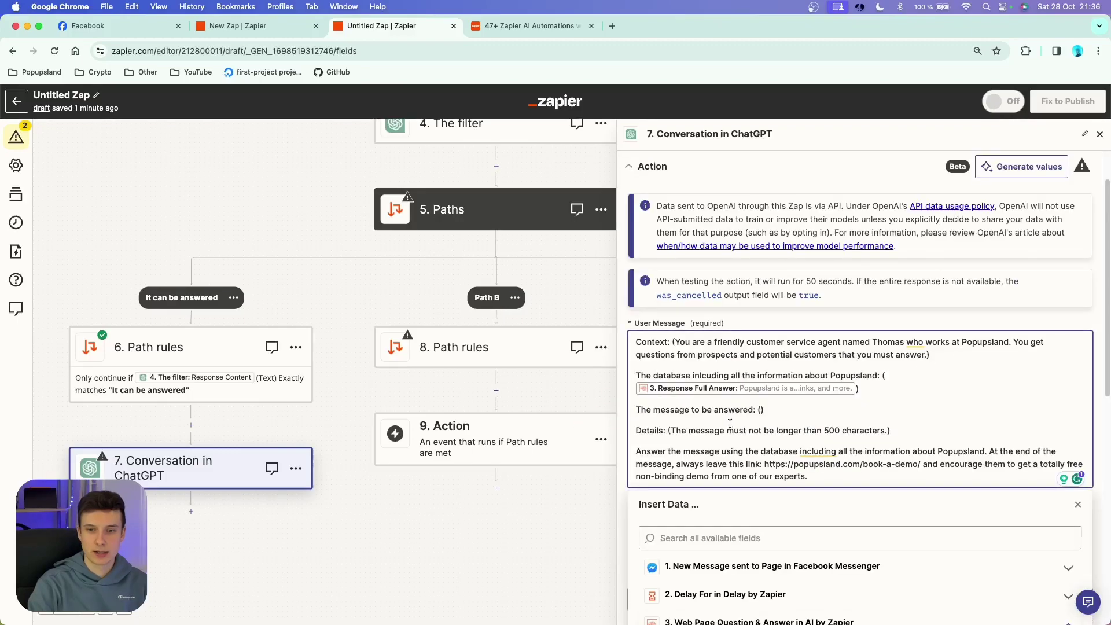
Insert Message Text from the Facebook Messenger trigger into the parentheses after "The message to be answered".
scroll(752, 445, down, 2)
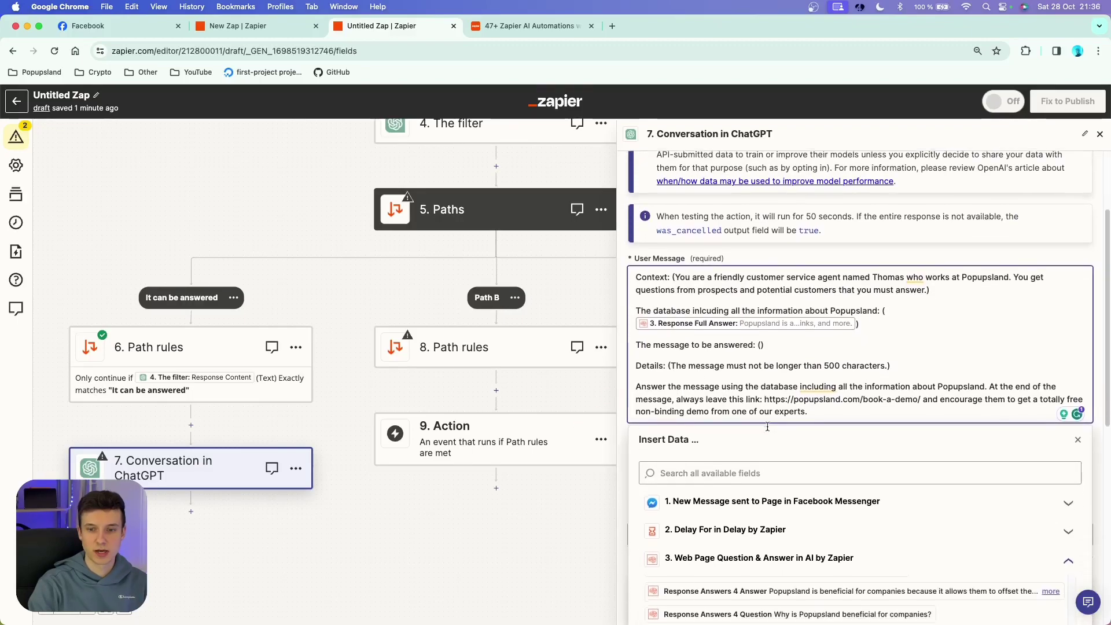
click(713, 508)
scroll(729, 405, down, 3)
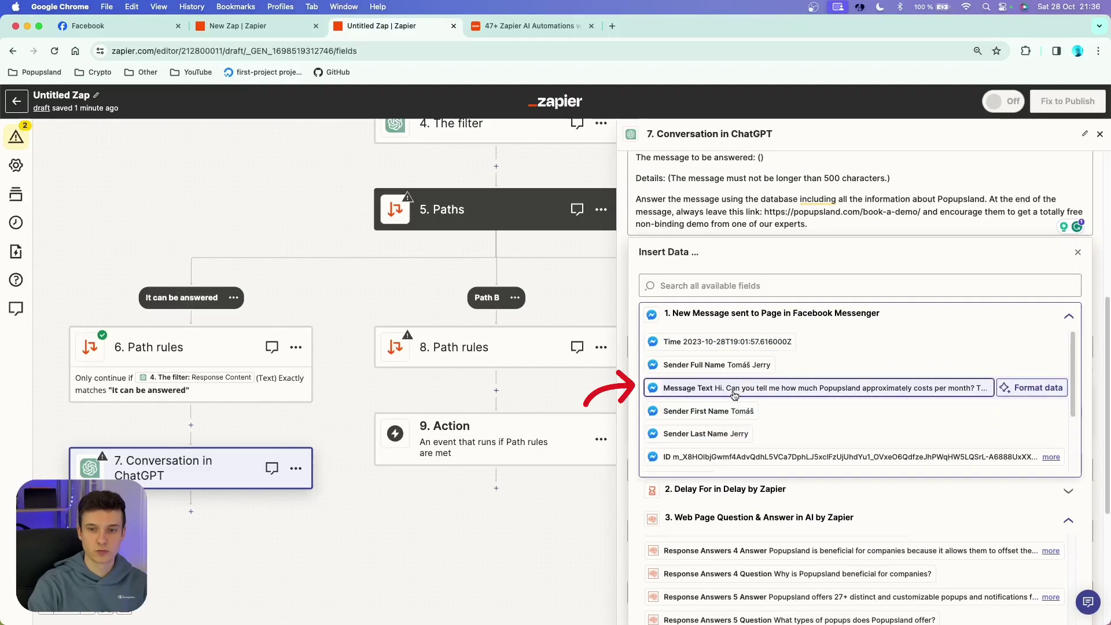
click(734, 393)
Examine the prompt's 500-character limit, its answering instructions and the book-a-demo link by highlighting them.
scroll(750, 301, up, 4)
triple_click(751, 299)
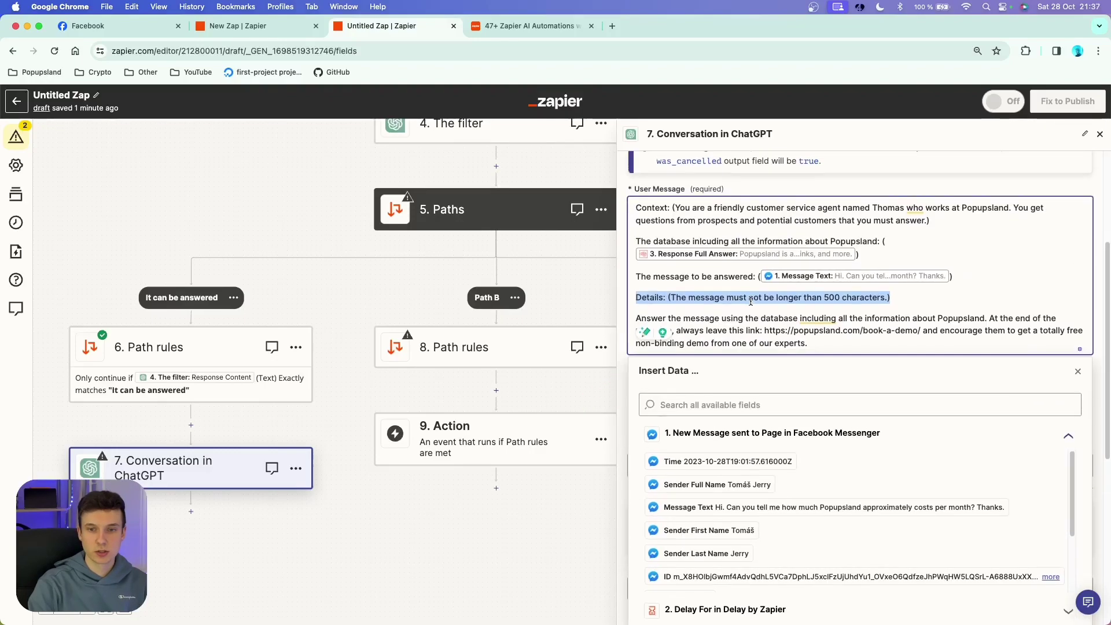
scroll(750, 301, up, 1)
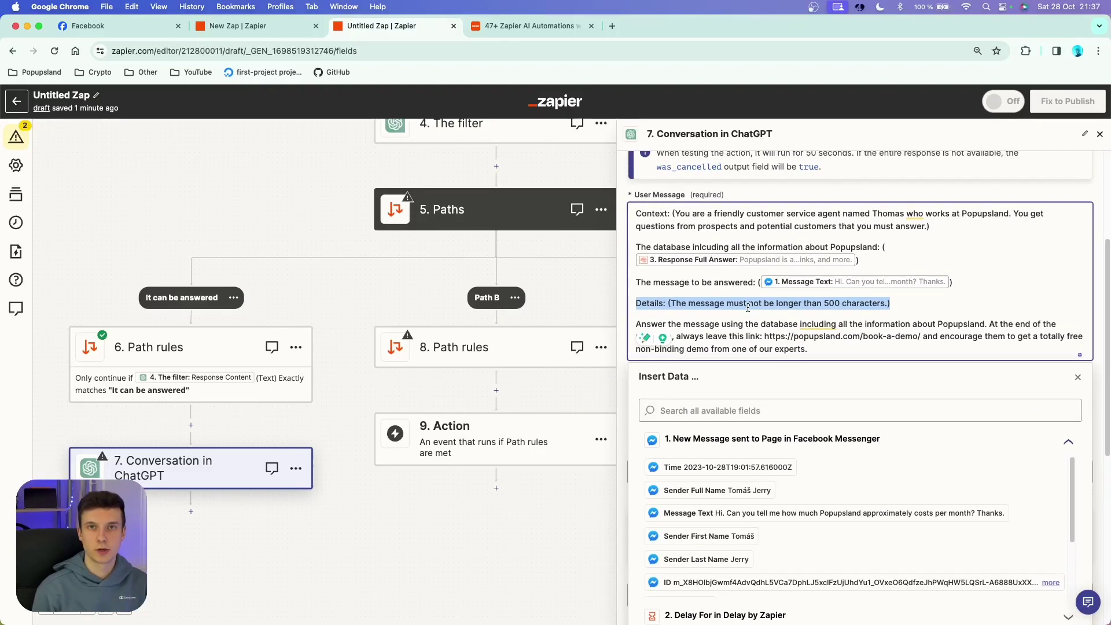
click(681, 306)
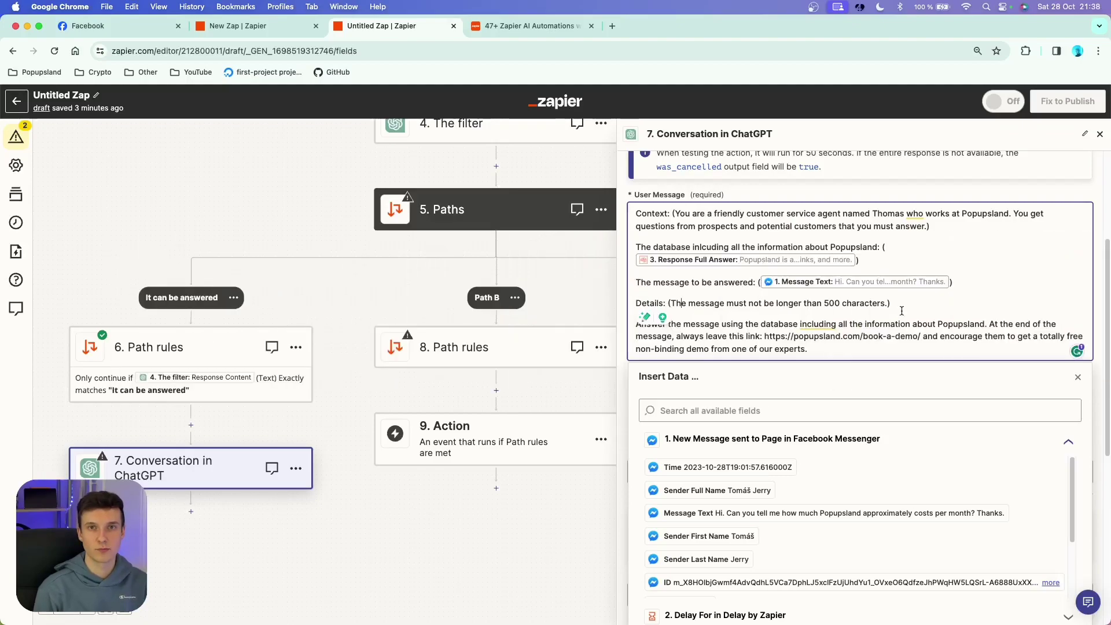
drag(636, 324, 822, 350)
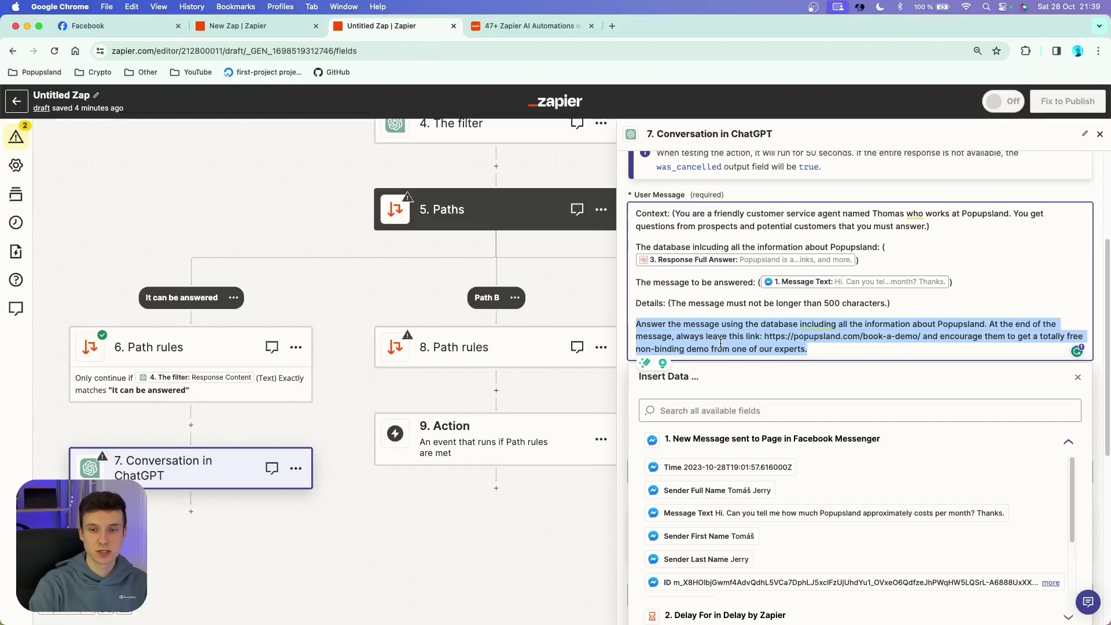
drag(920, 336, 763, 337)
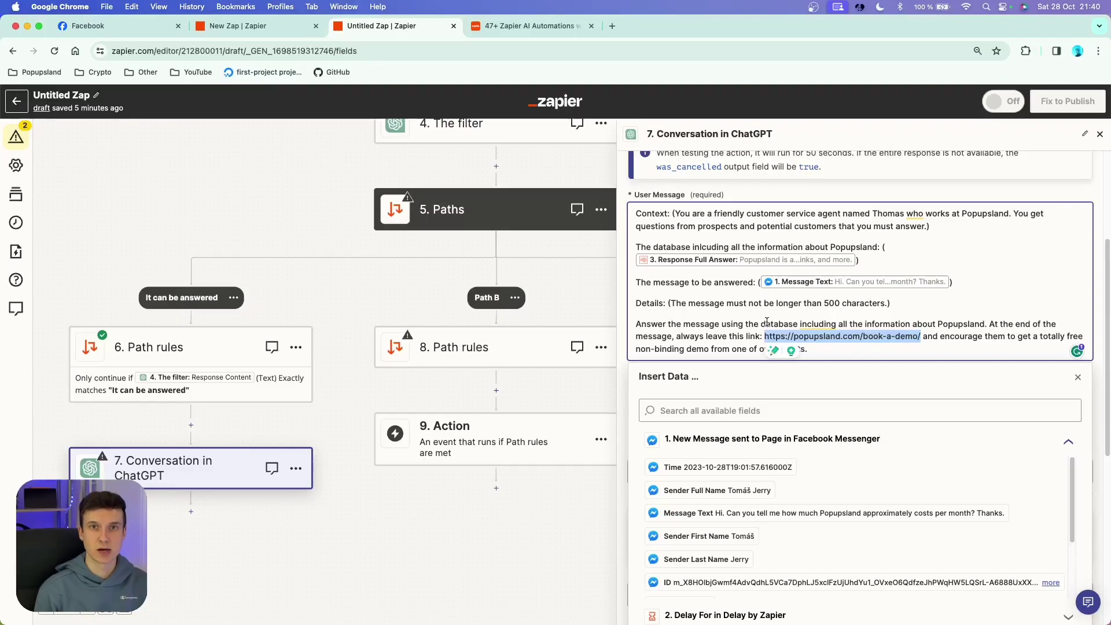
click(1040, 338)
click(756, 349)
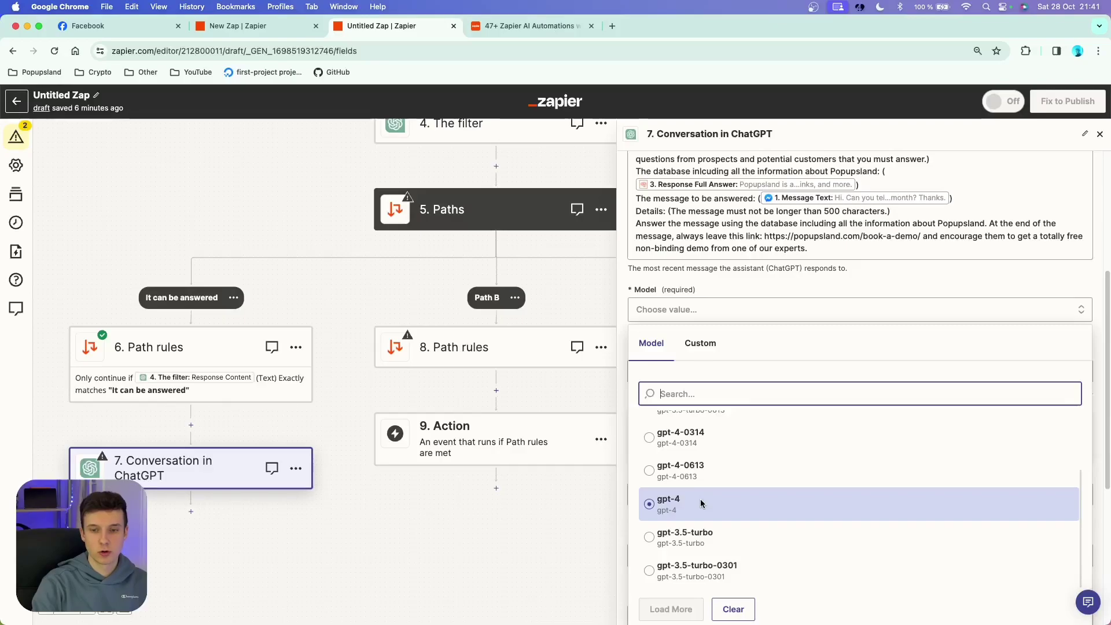
Set step 7's model to gpt-4 and insert Sender Psid from the Facebook Messenger trigger as the Memory Key.
click(703, 501)
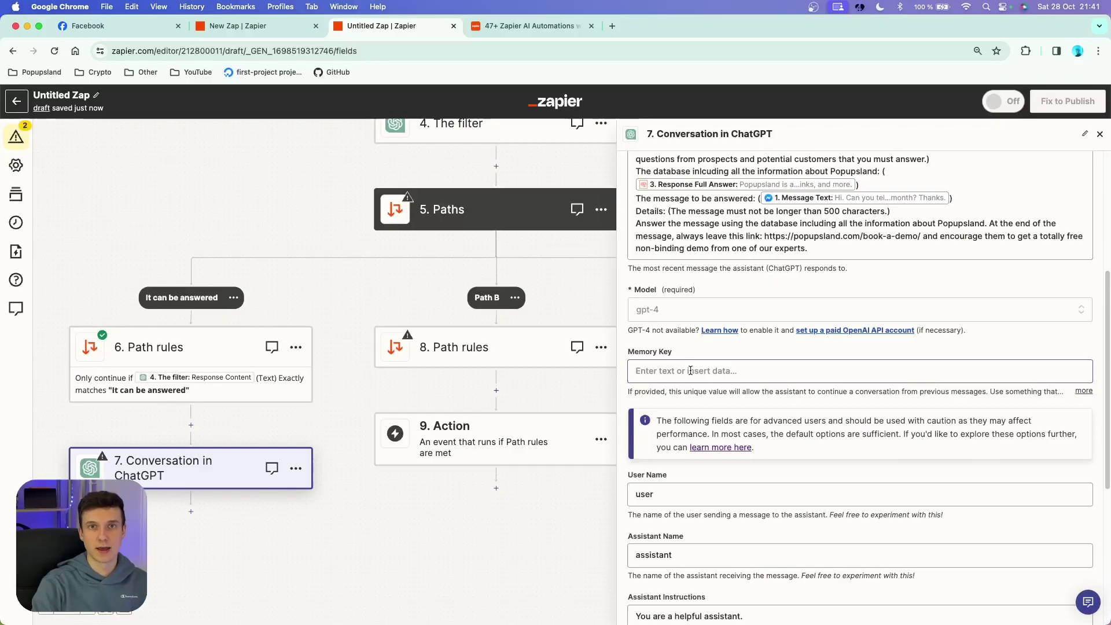
click(690, 370)
click(799, 475)
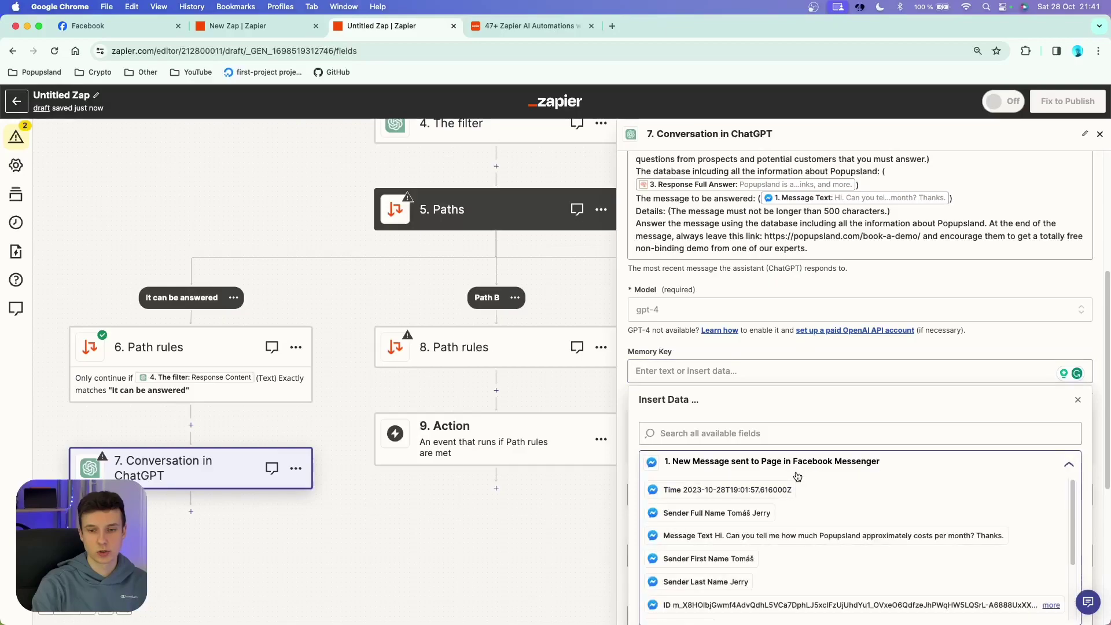
scroll(806, 421, down, 2)
scroll(758, 439, down, 3)
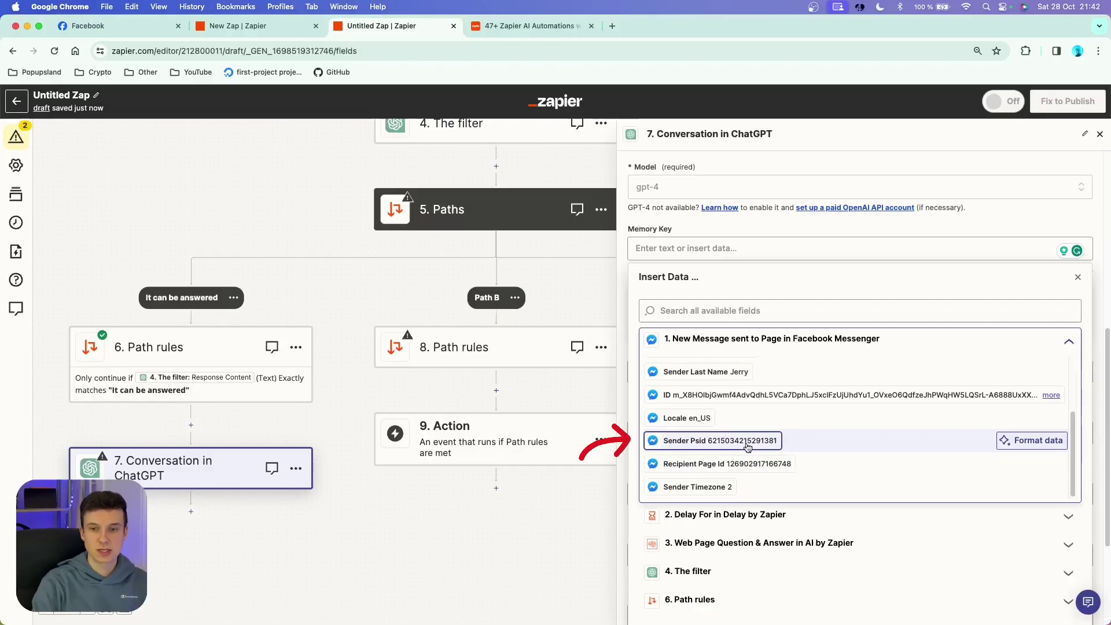
click(747, 441)
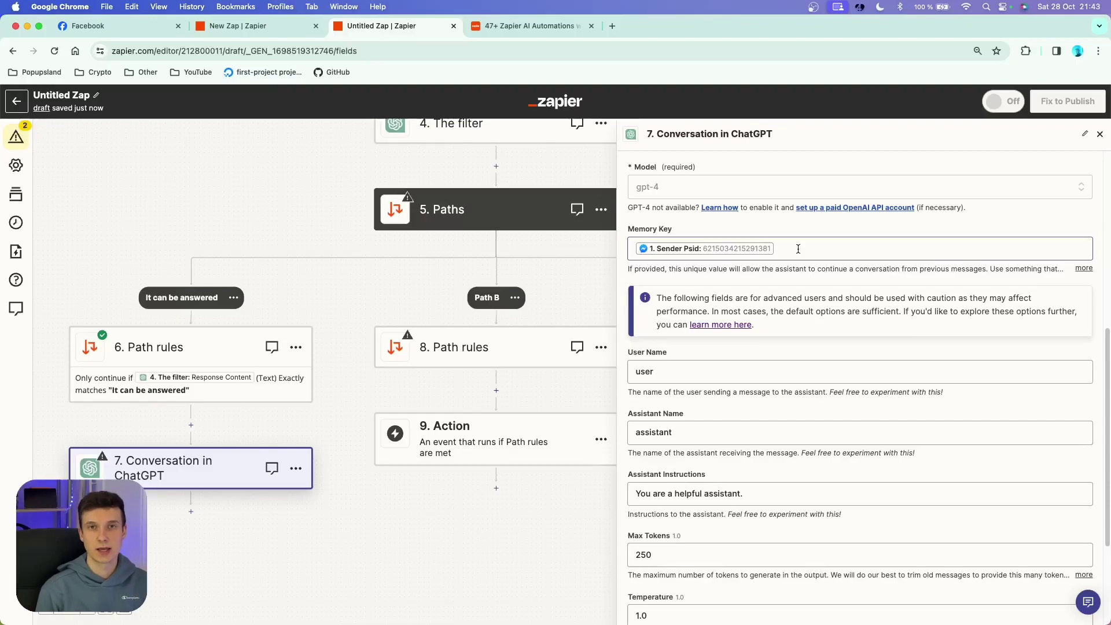
Run the test of step 7's ChatGPT conversation and review the response content in the returned data.
scroll(798, 249, down, 3)
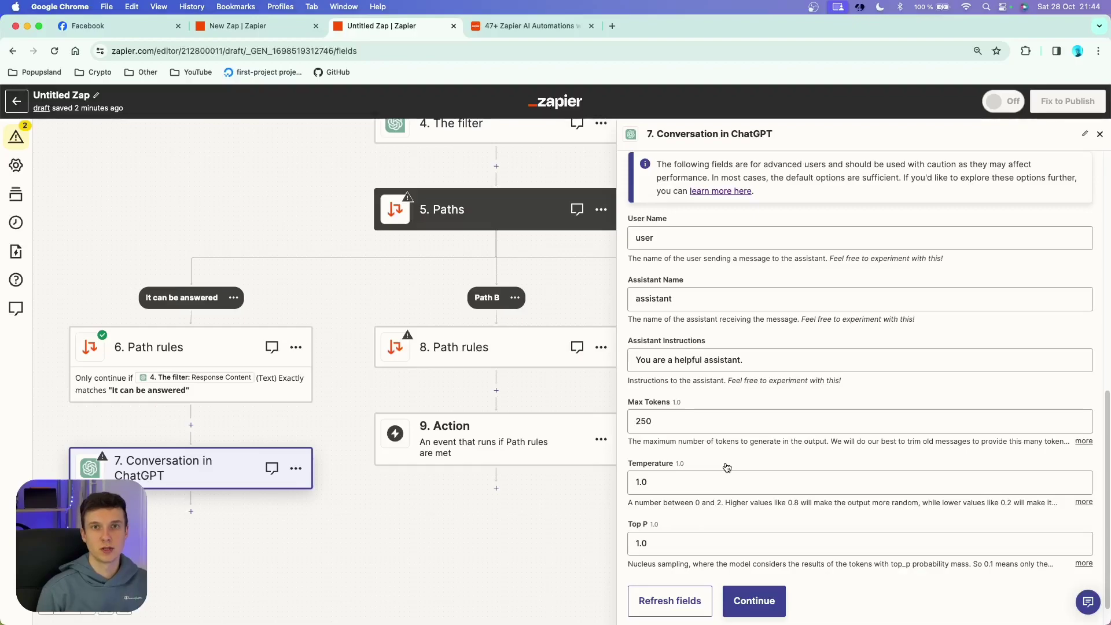
scroll(726, 467, down, 1)
click(751, 568)
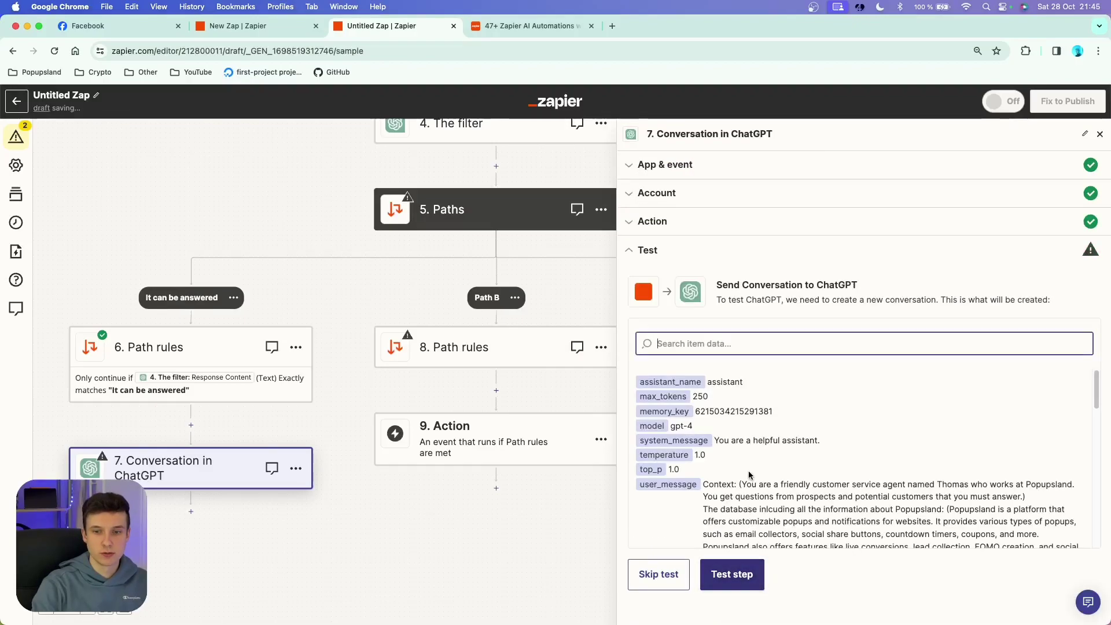
click(751, 575)
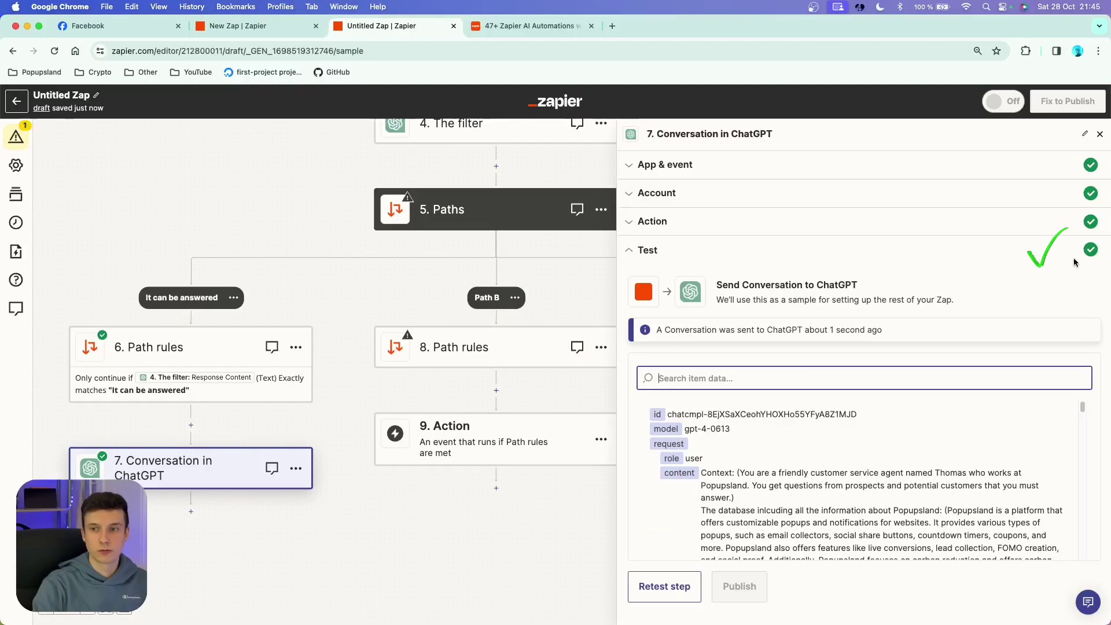
scroll(832, 399, down, 10)
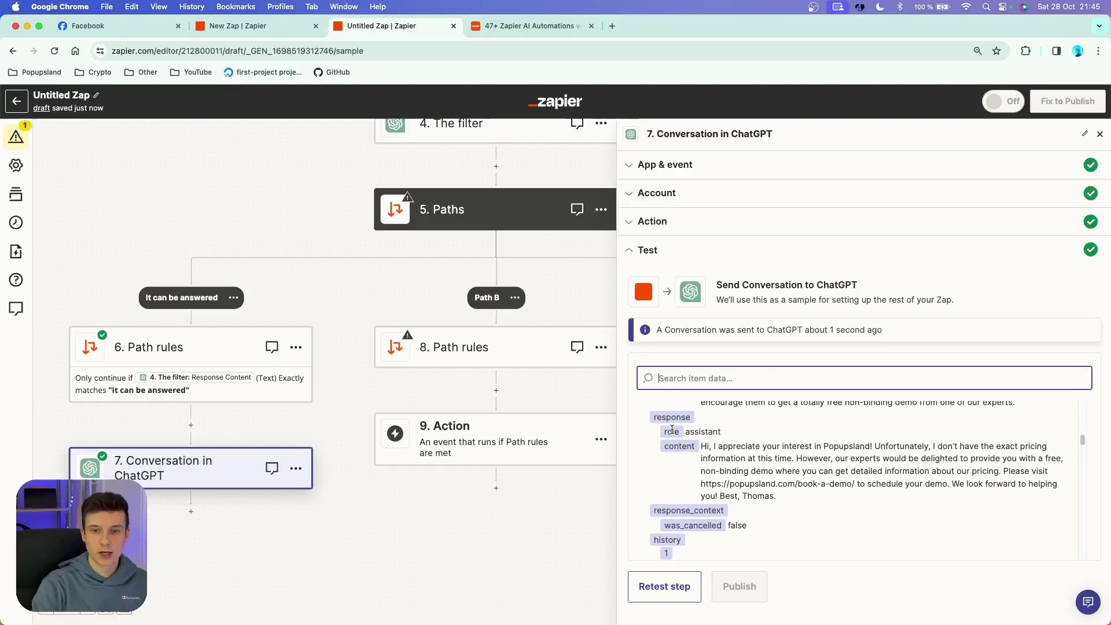
click(682, 444)
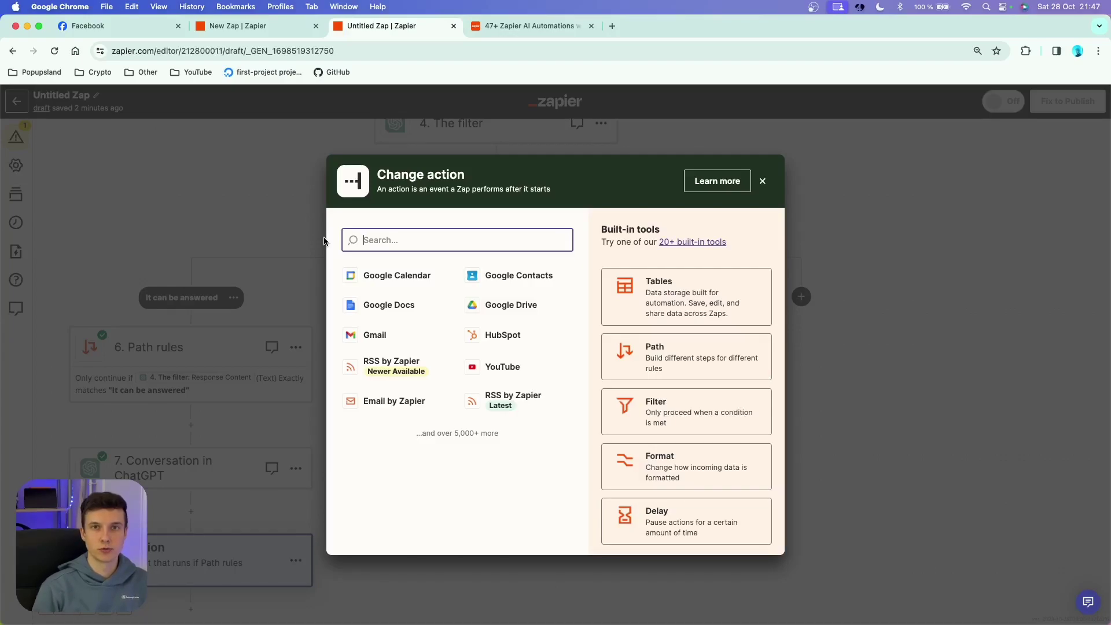
Make step 8 a Facebook Messenger action with the Send Message from Page event, using the connected account.
text(facebook mess)
click(465, 288)
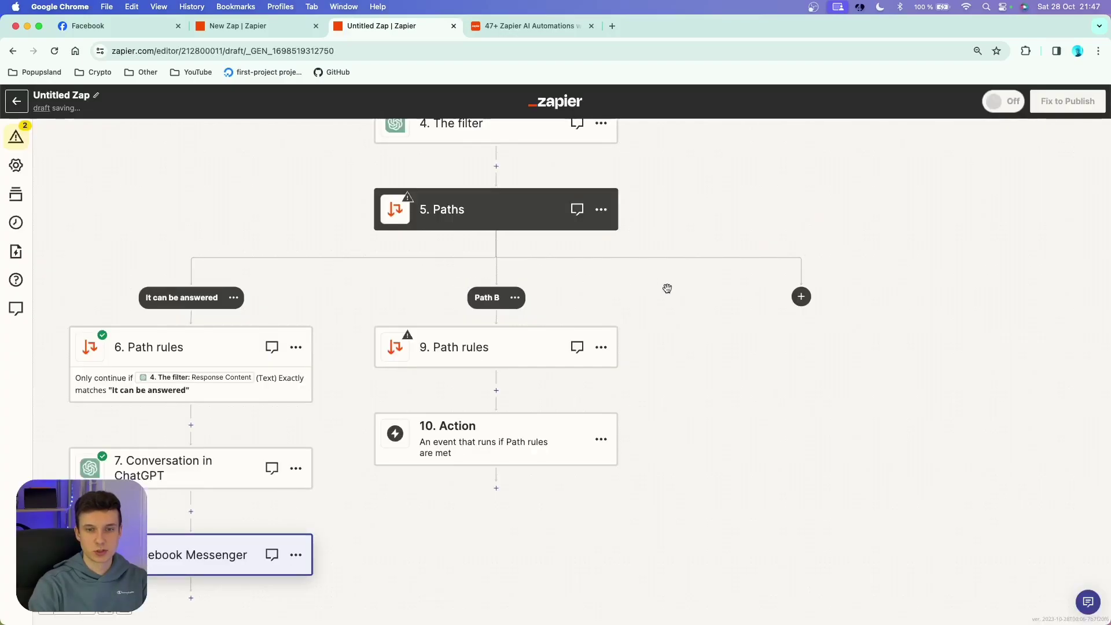
click(694, 259)
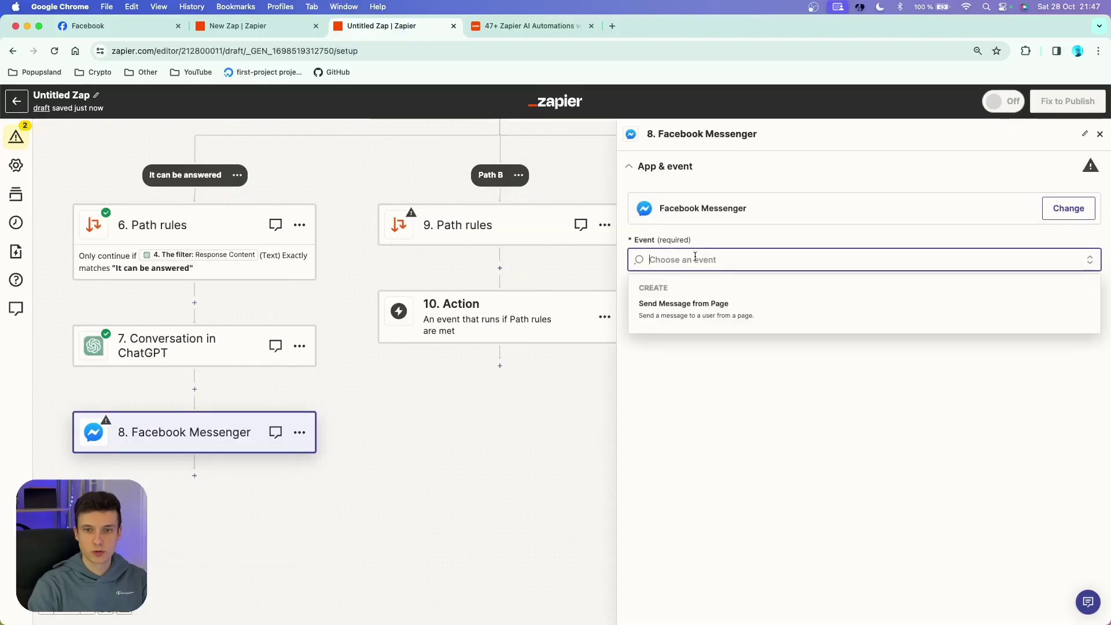
click(706, 312)
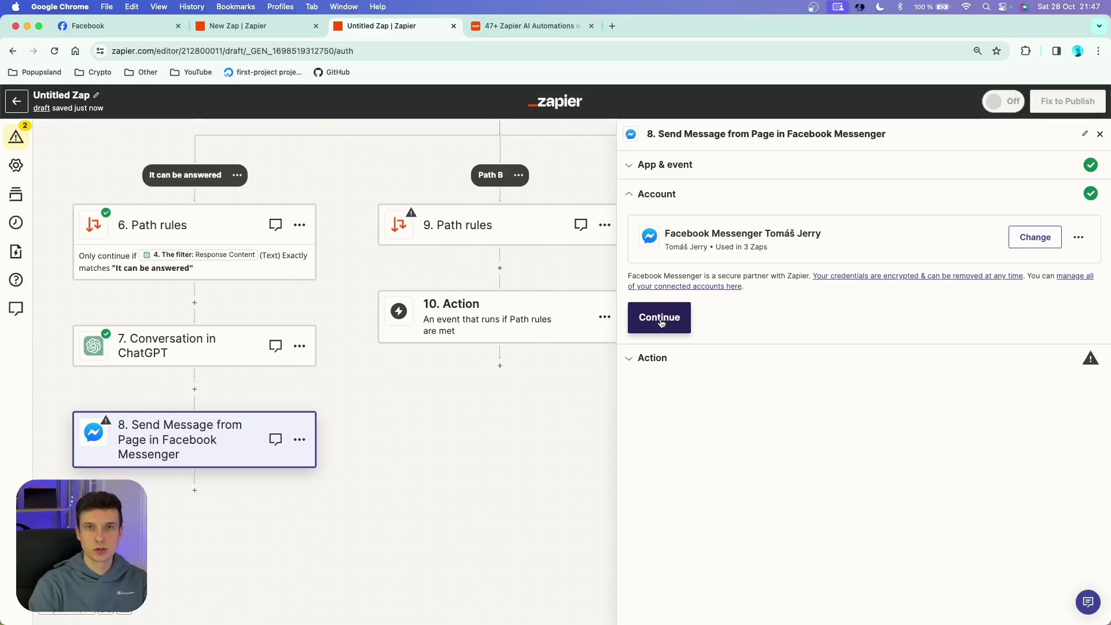
click(660, 319)
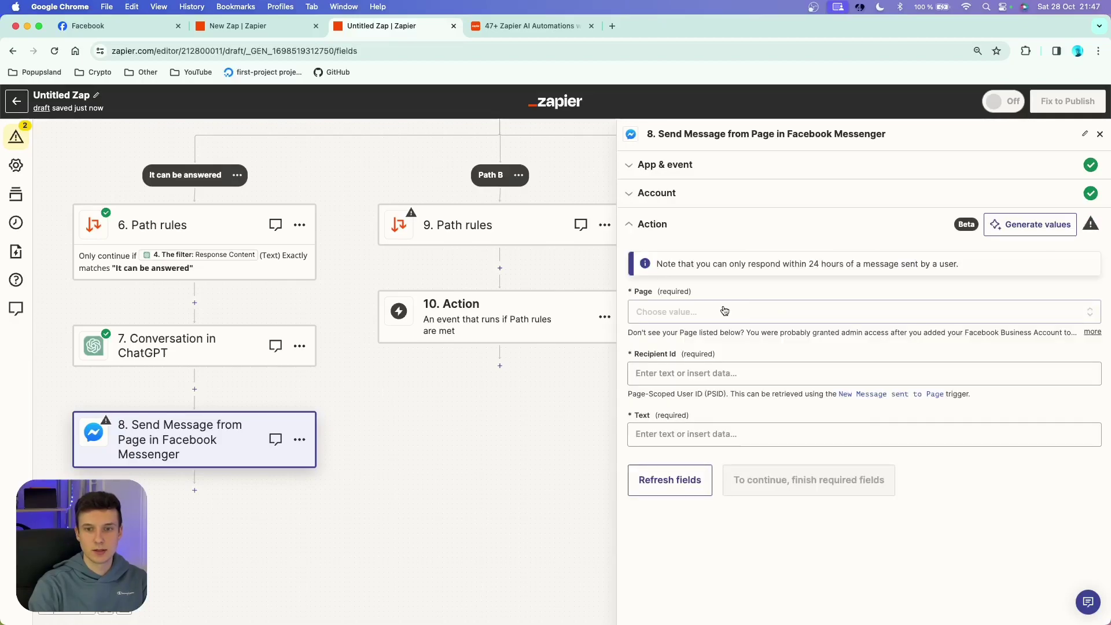
Set step 8's page to Popupsland and insert Sender Psid from the Facebook Messenger trigger as the Recipient Id.
click(723, 311)
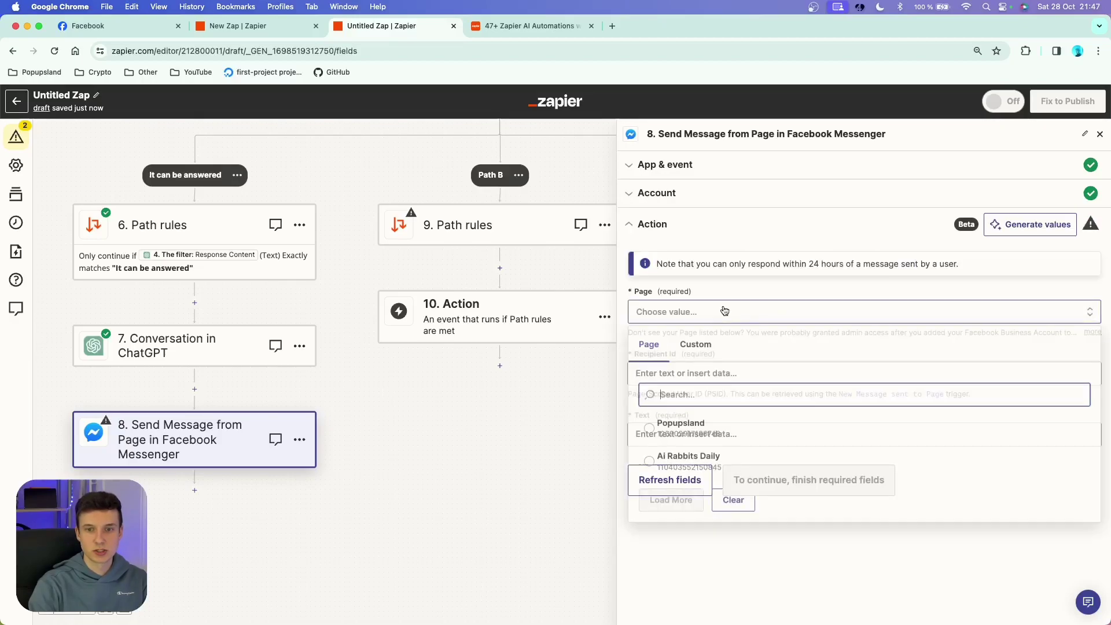
click(732, 428)
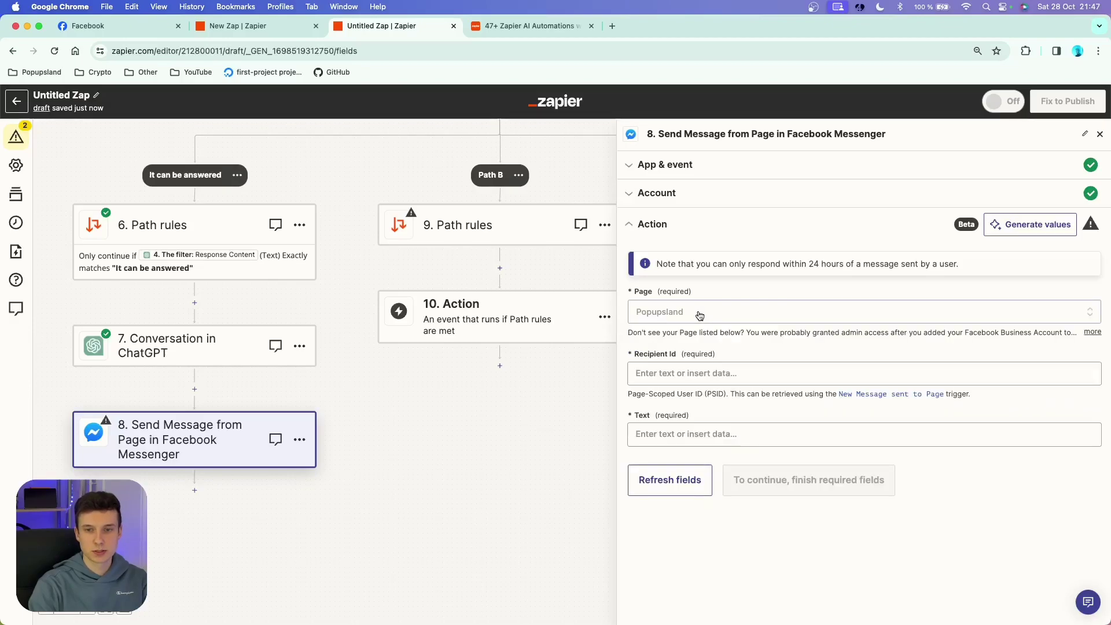
click(701, 373)
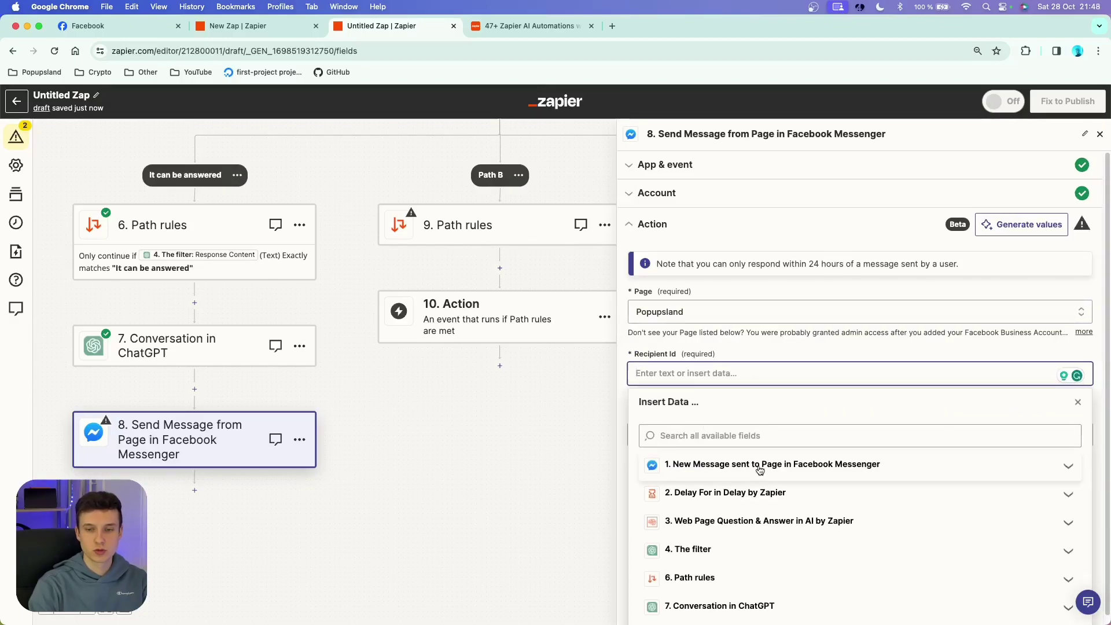
click(759, 469)
scroll(752, 443, down, 5)
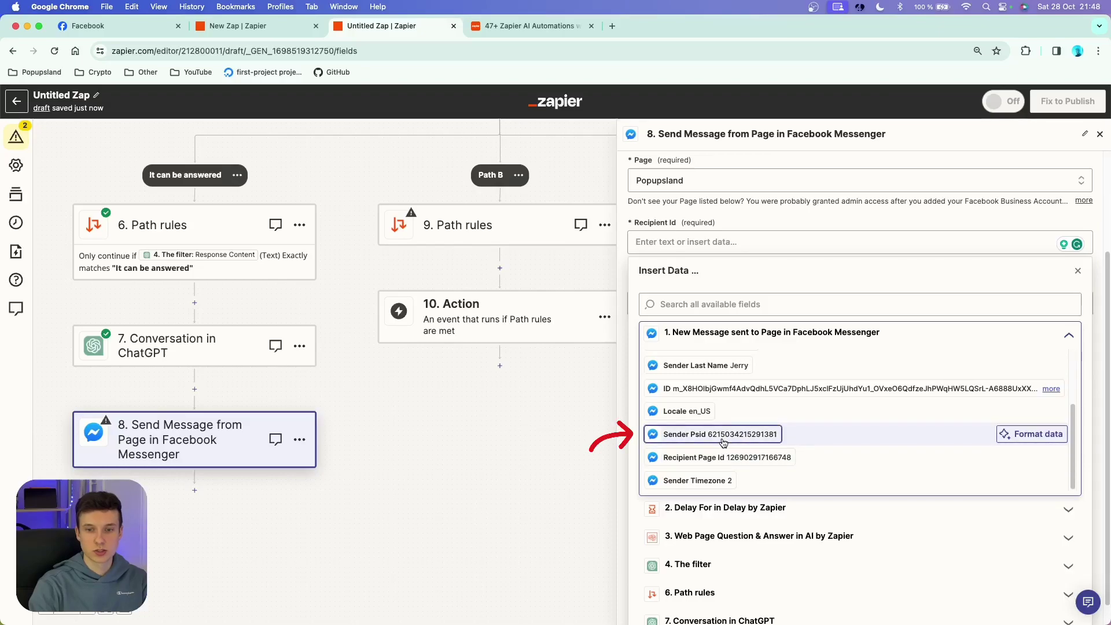
click(720, 439)
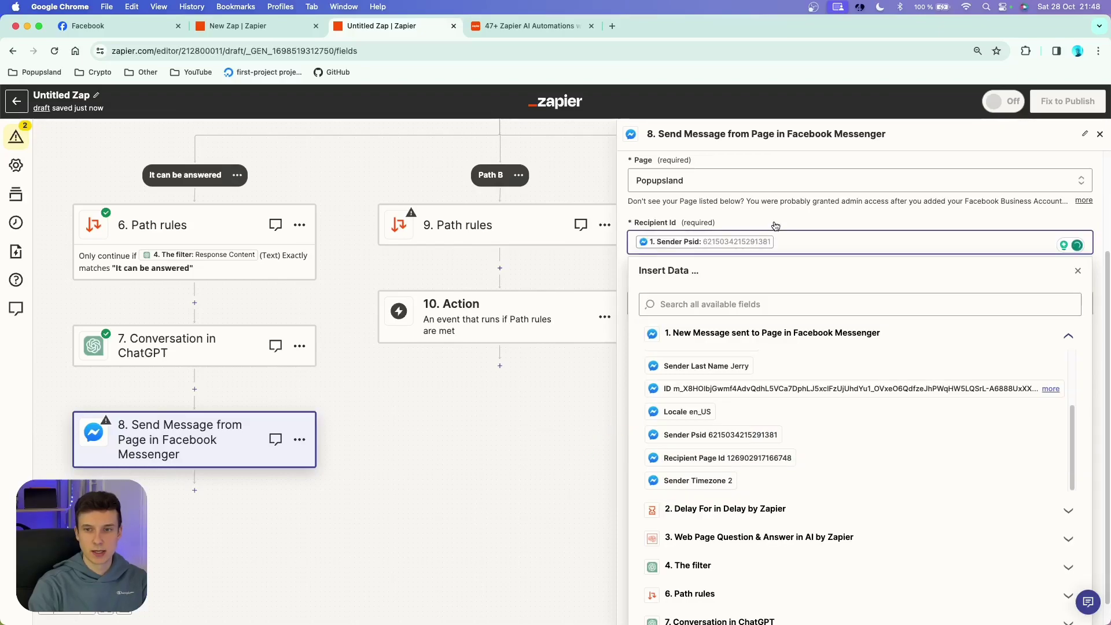
click(776, 218)
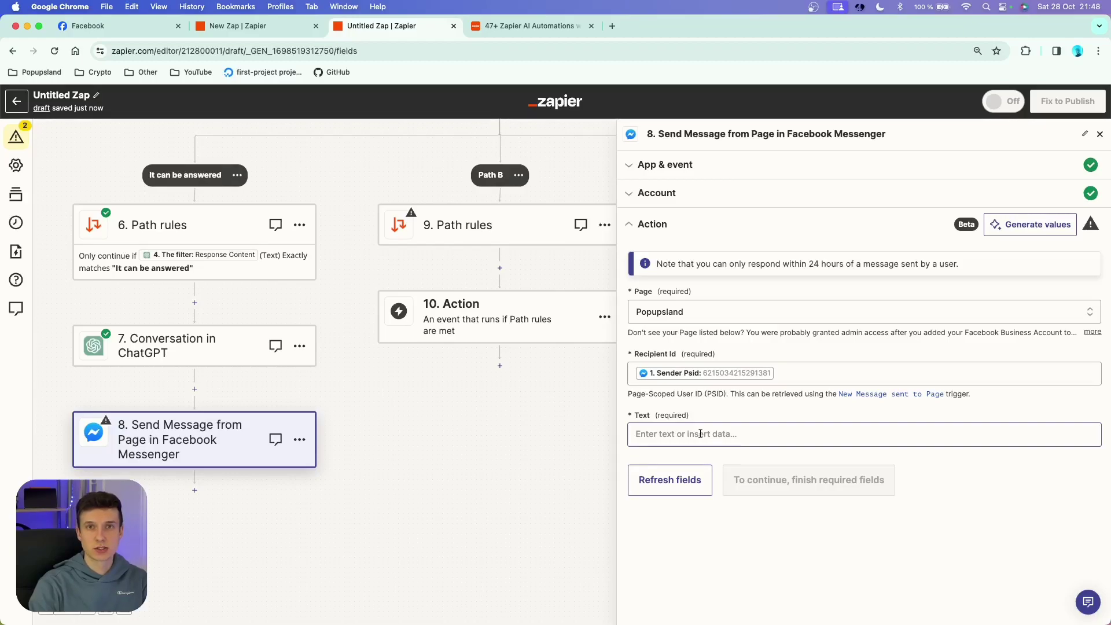
Insert Reply from step 7's Conversation in ChatGPT as the text of the Messenger message.
click(700, 433)
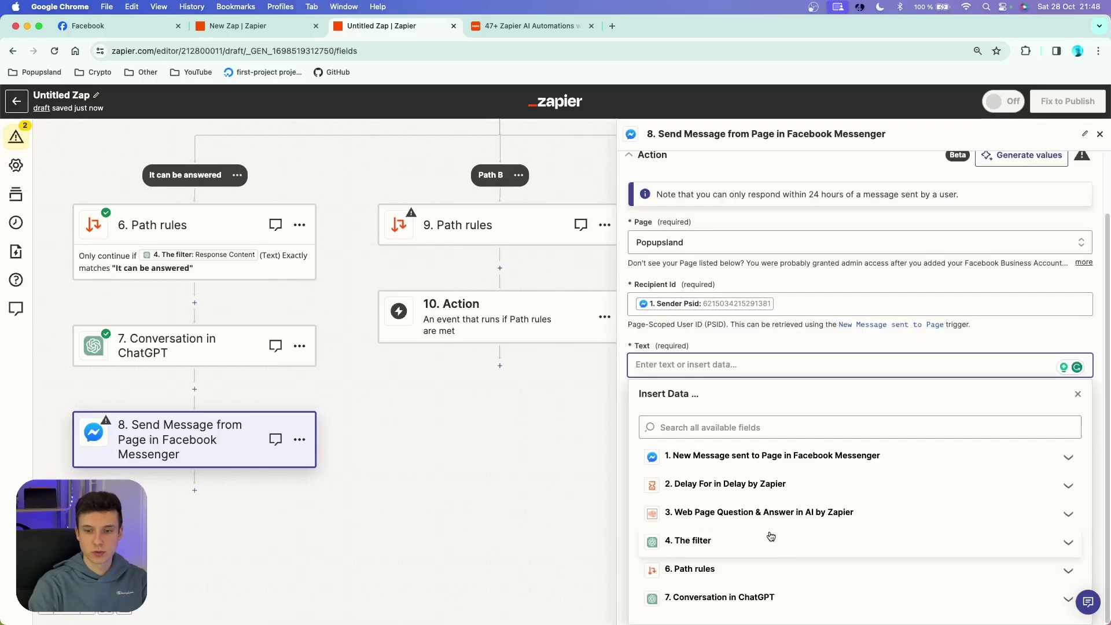
click(787, 596)
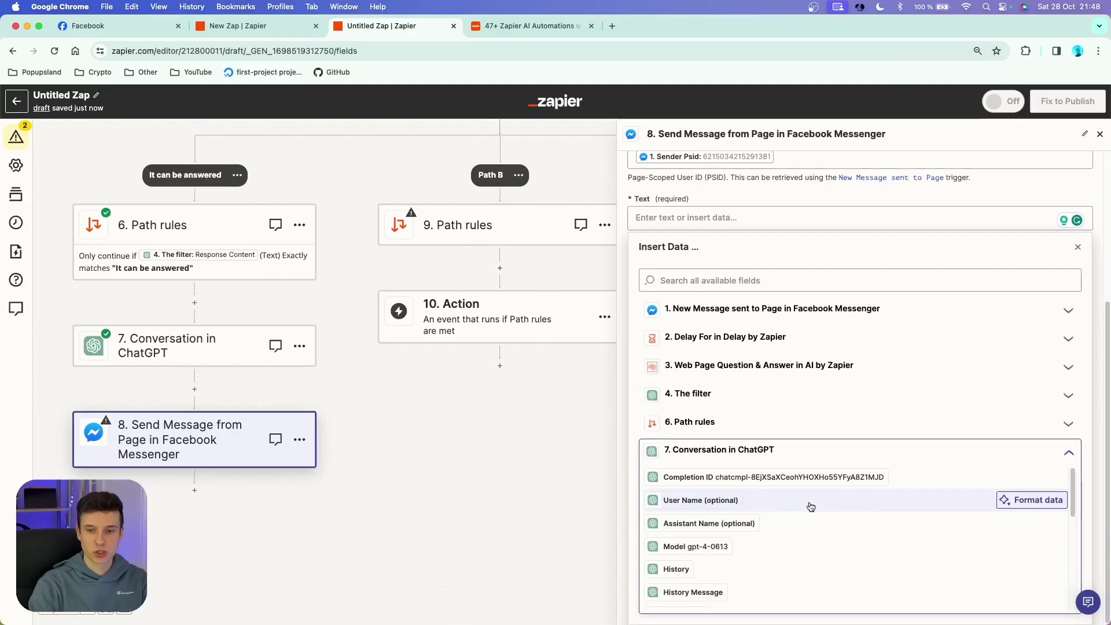
scroll(802, 506, down, 2)
scroll(802, 506, down, 3)
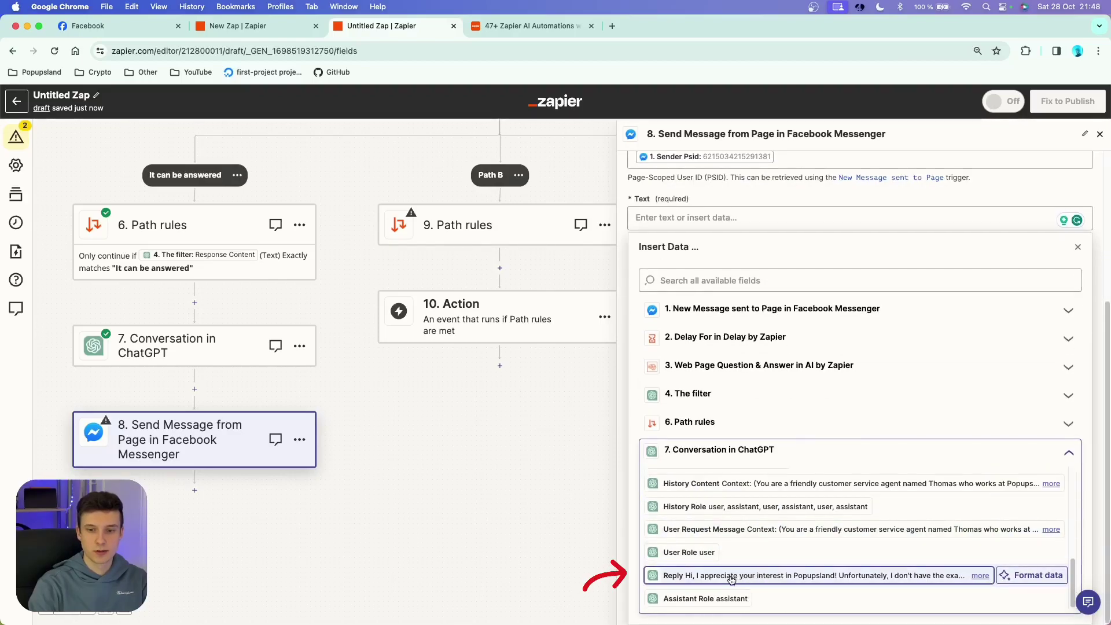
click(732, 576)
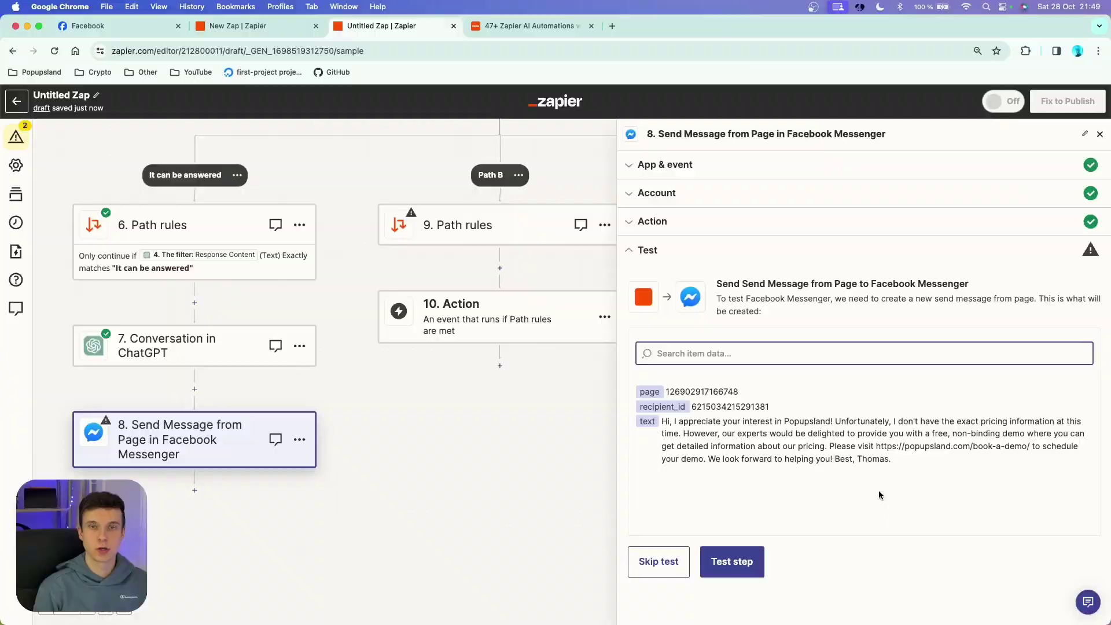
Rename Path B to "It can not be answered" in its path rules.
click(489, 226)
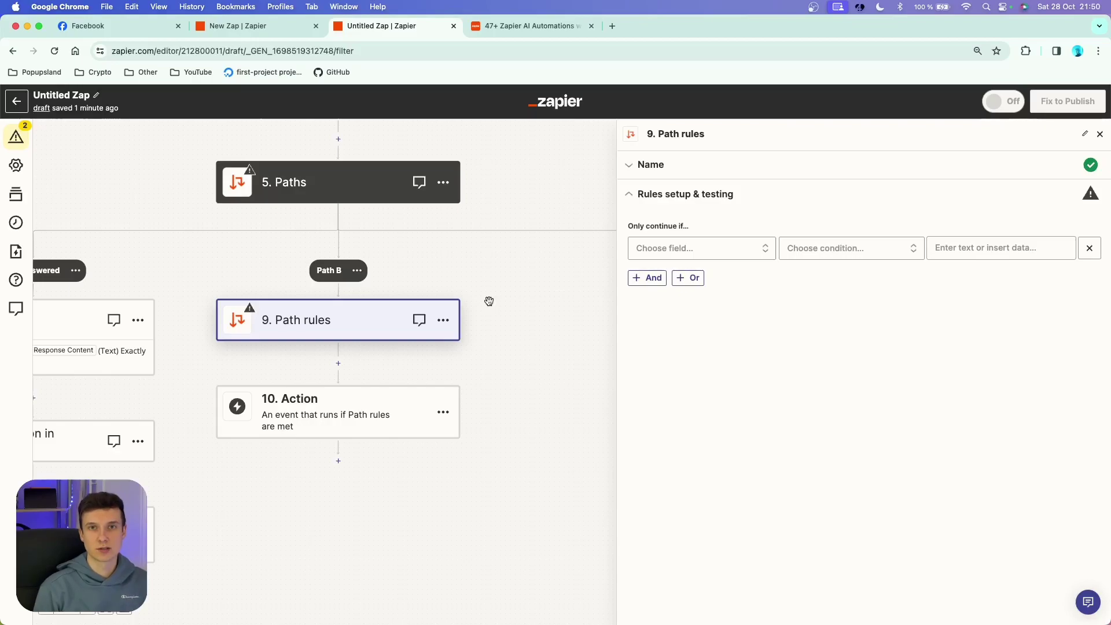
click(650, 165)
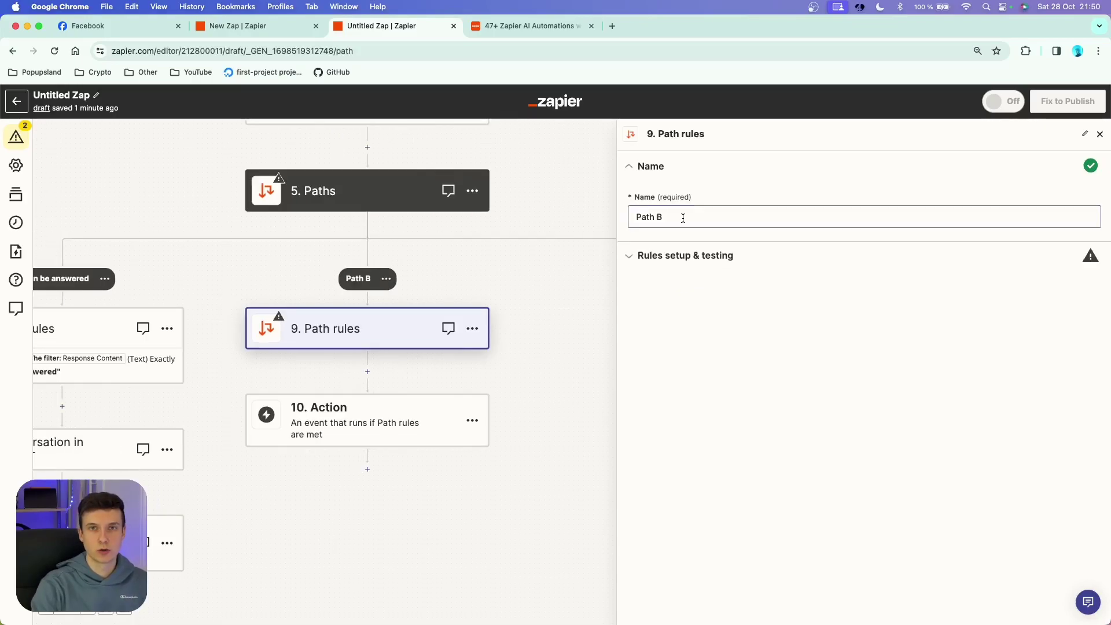
triple_click(682, 218)
text(It can no)
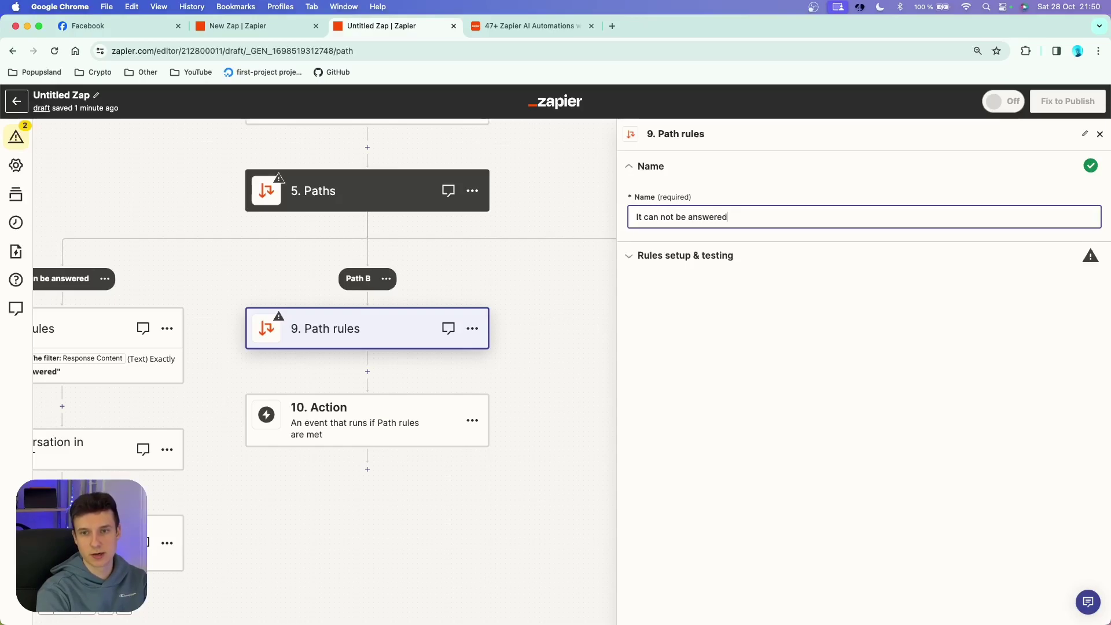
text(t be answered)
Set step 9's path rule to continue only if The filter's Reply (Text) Exactly matches "It can not be answered".
click(722, 256)
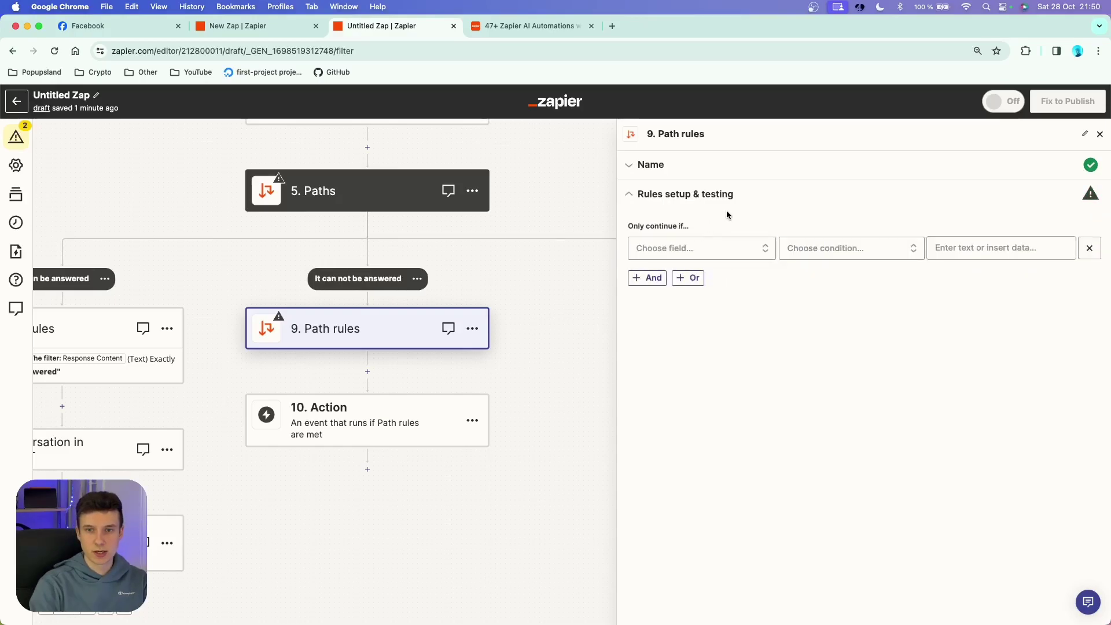
click(727, 243)
click(727, 426)
scroll(787, 472, down, 3)
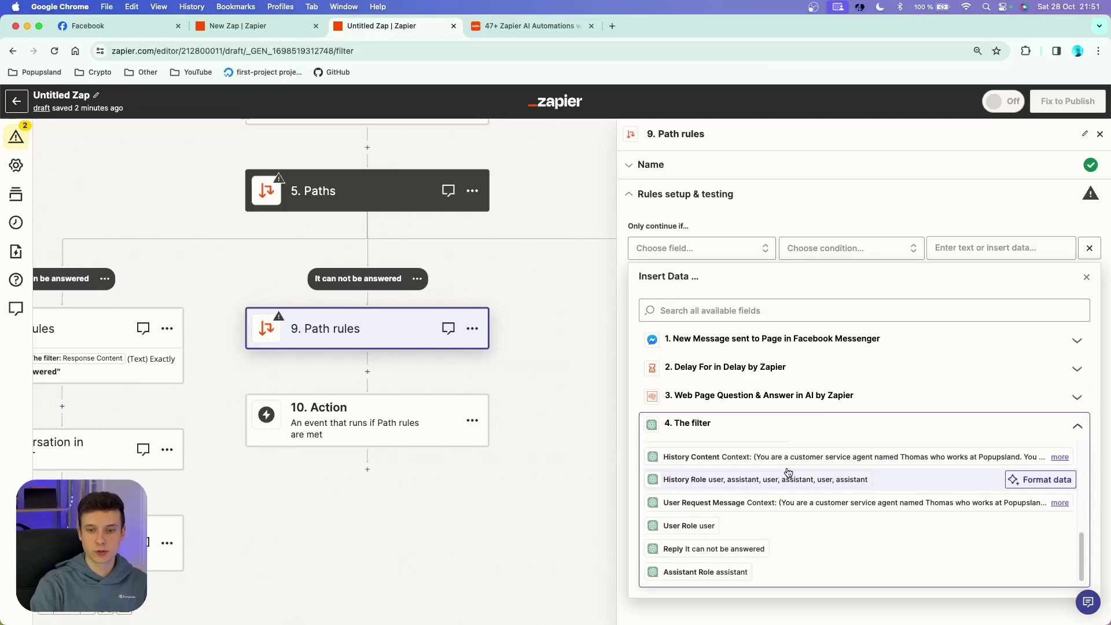
click(727, 550)
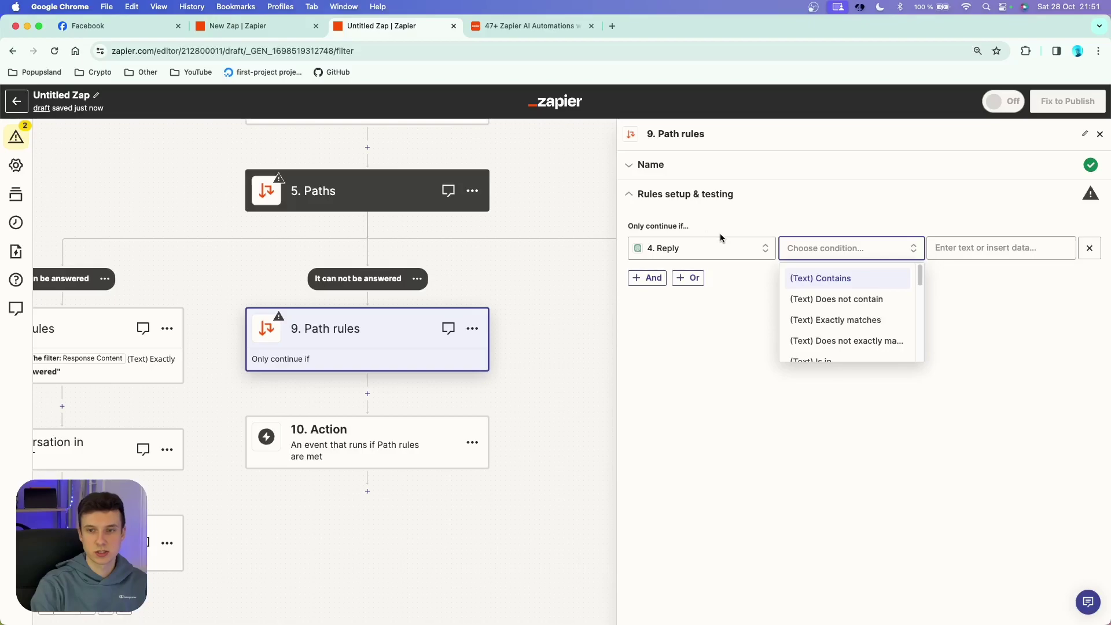
click(871, 327)
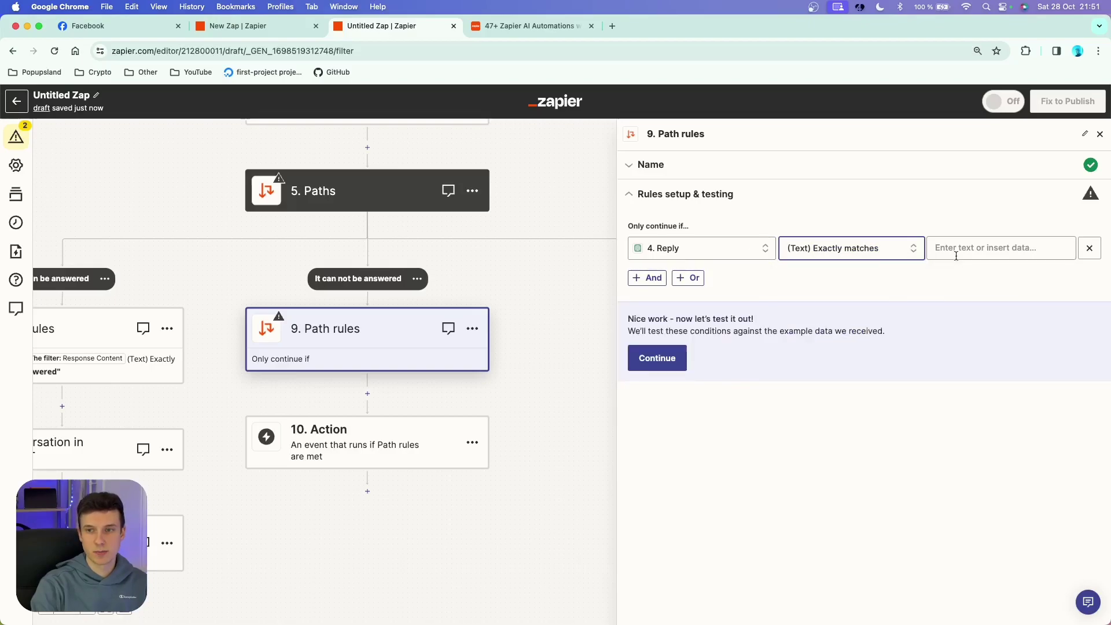
click(947, 255)
text(It can not be answered)
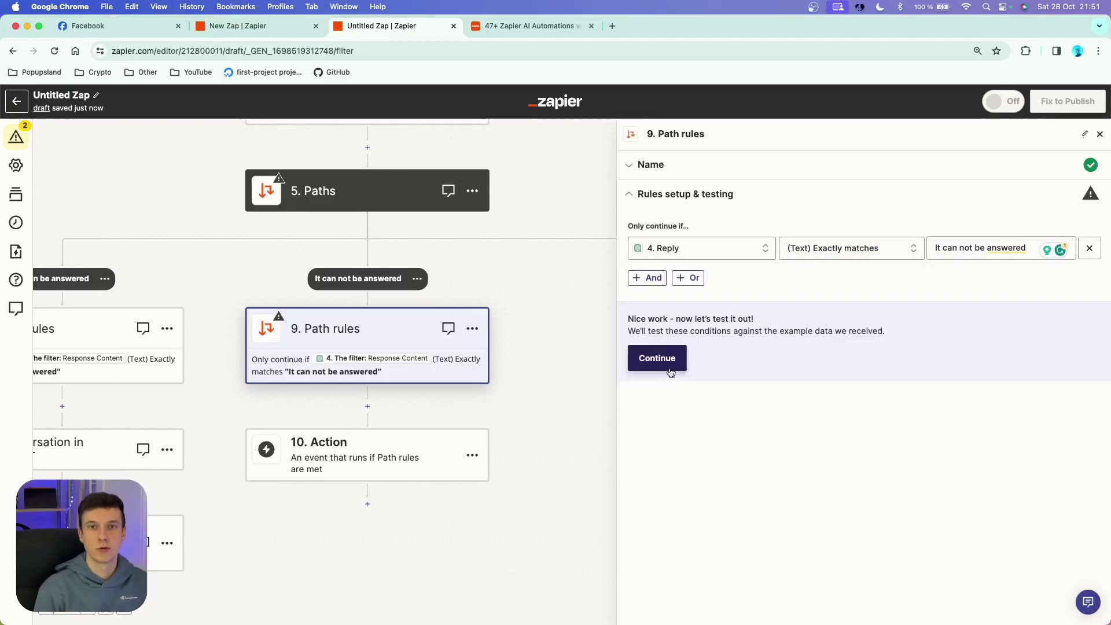
key(Escape)
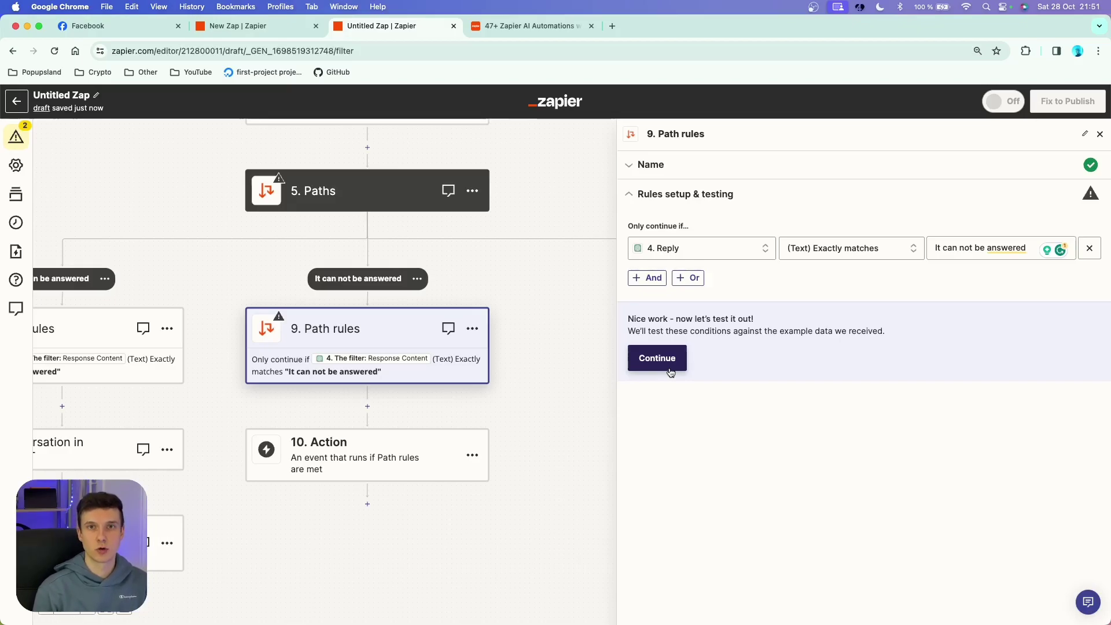
Test step 9's path rule against the sample record, check the matched response content and continue to the path's action.
click(669, 370)
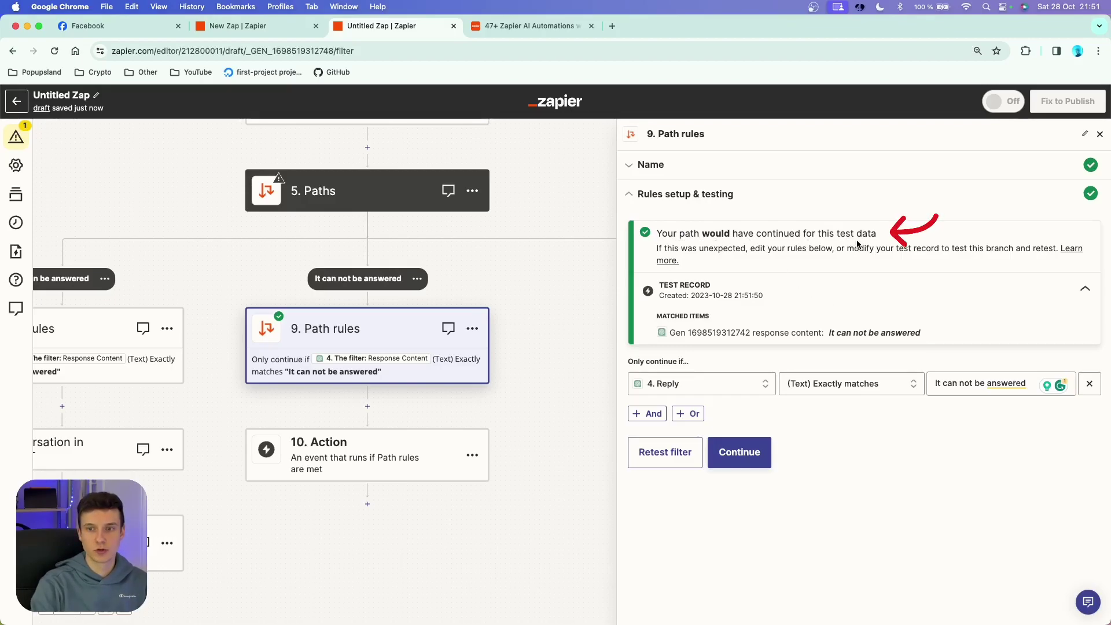
drag(921, 333, 830, 332)
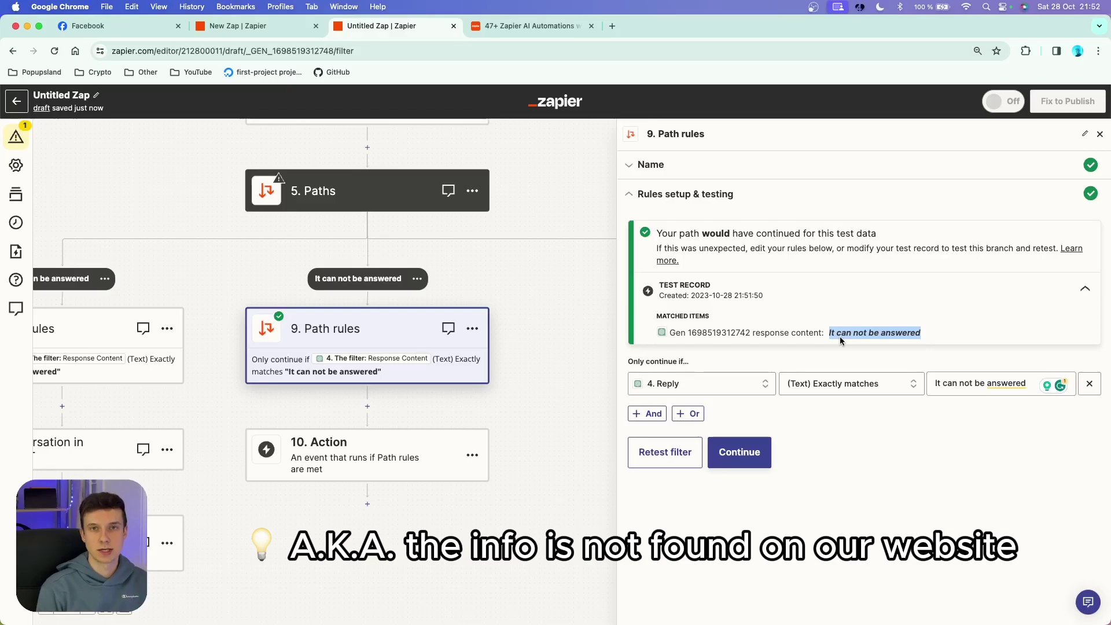
click(739, 452)
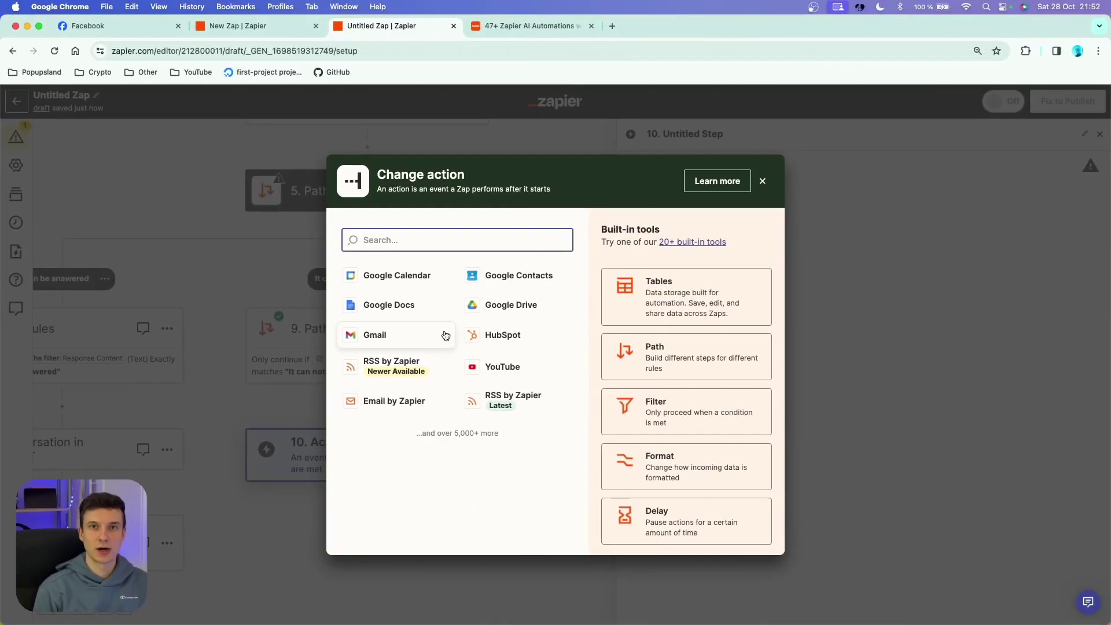
Make step 10 a ChatGPT action with the Conversation event and accept the connected account.
text(chat)
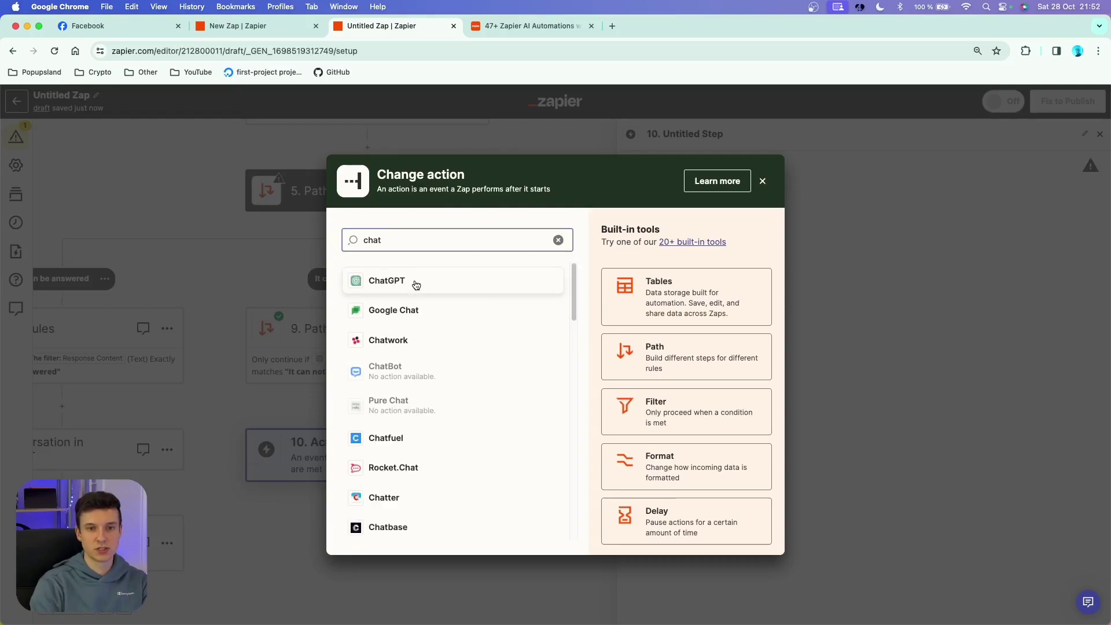
click(415, 285)
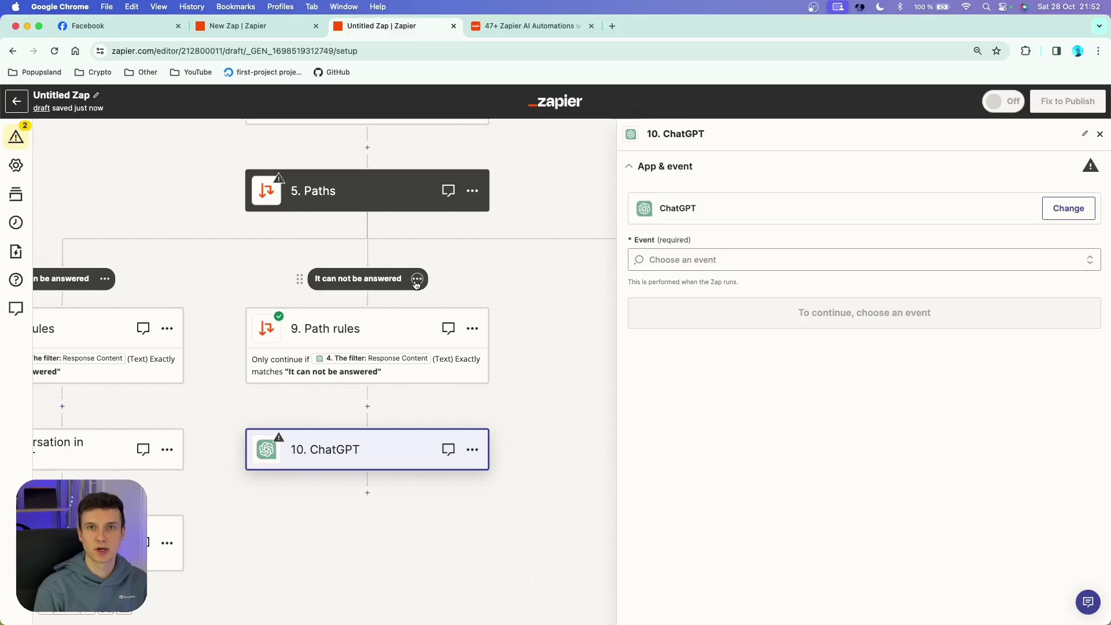
click(694, 259)
click(719, 373)
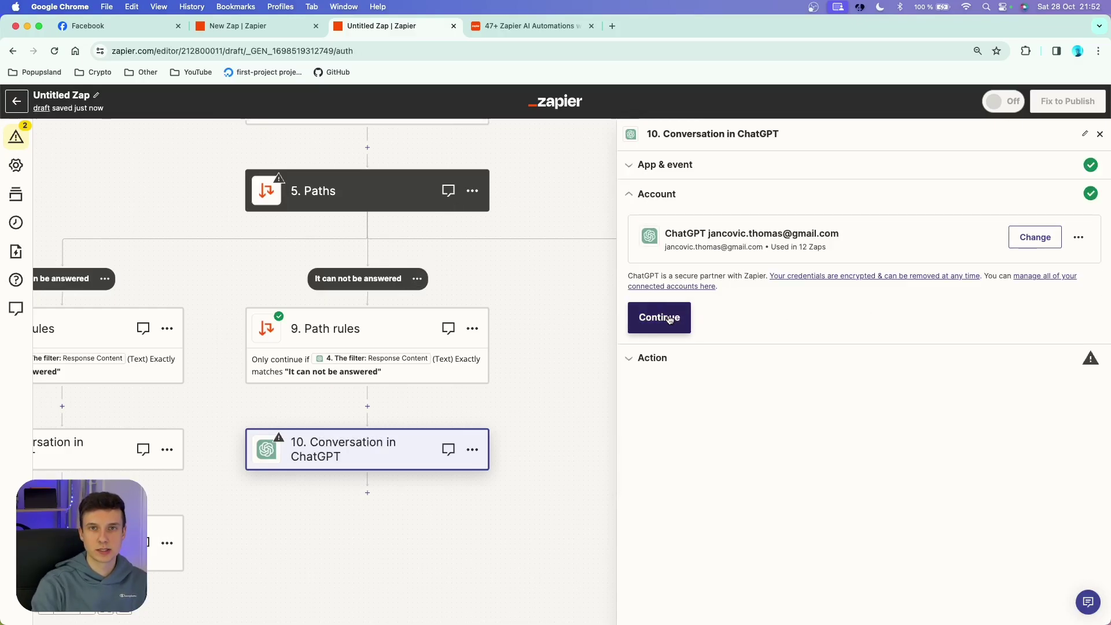
click(668, 317)
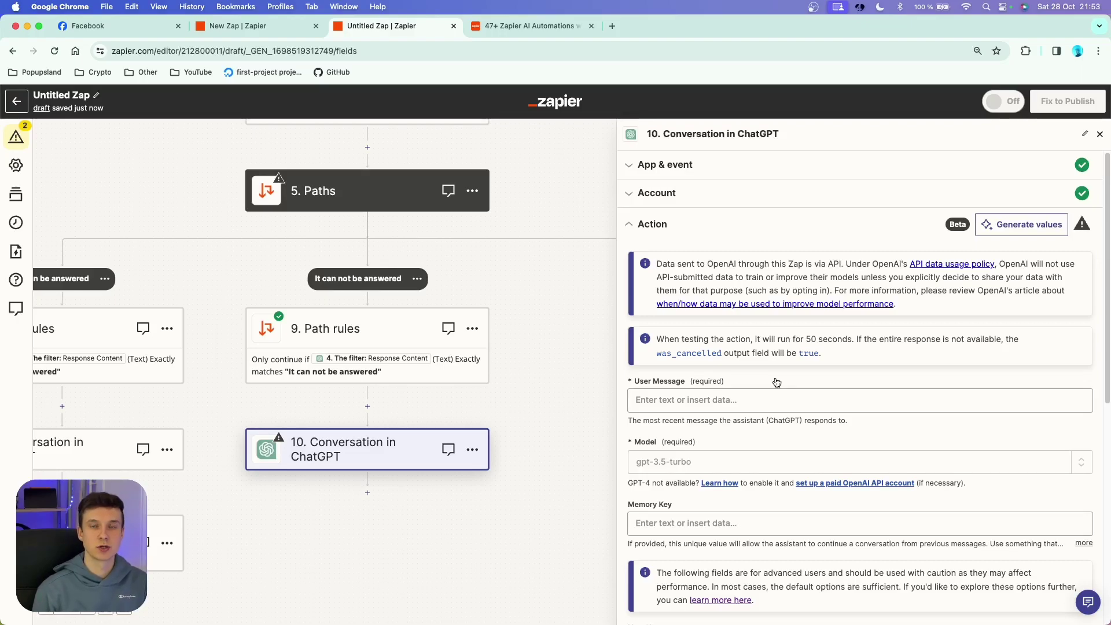
Copy the "10. ChatGPT" prompt from the Notion automations table and paste it into step 10's User Message in the Zap.
key(ctrl+Tab)
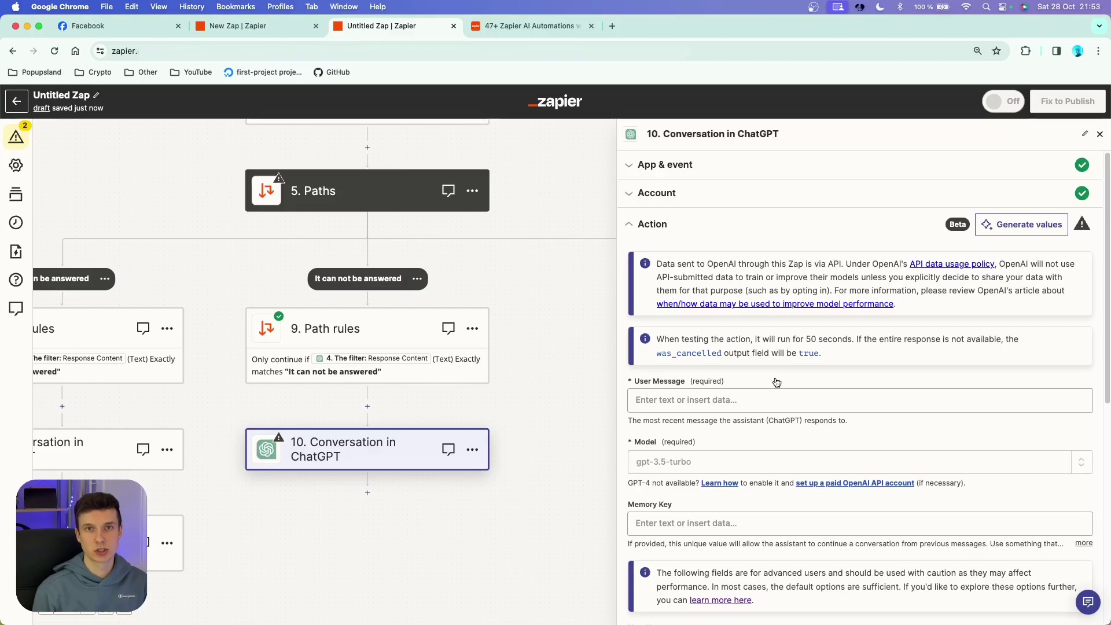
scroll(595, 350, up, 1)
click(553, 498)
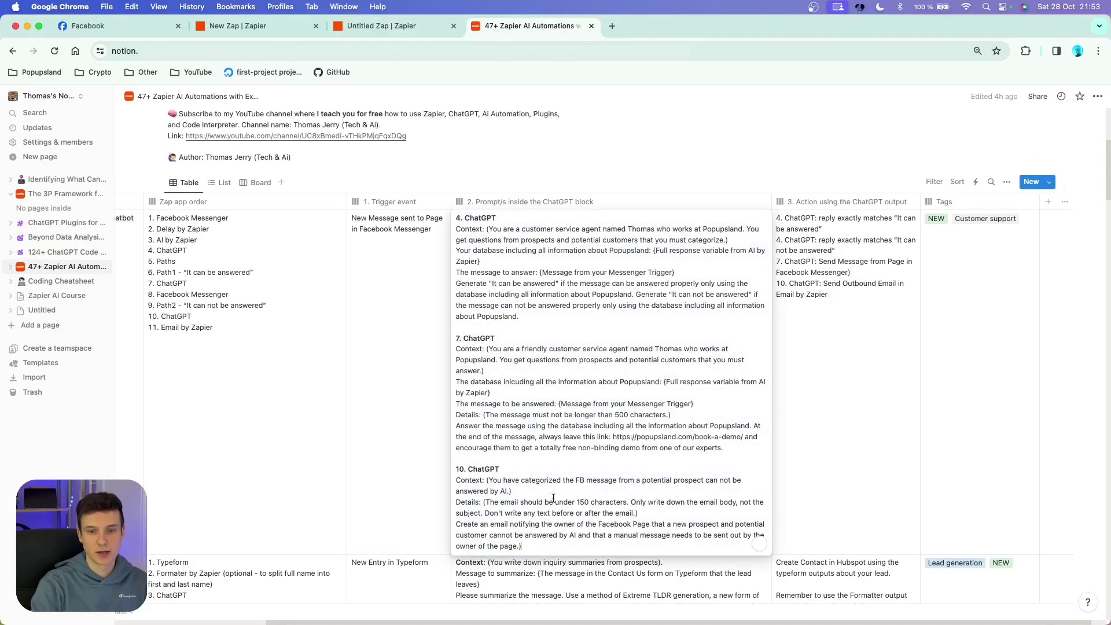
drag(523, 549, 445, 478)
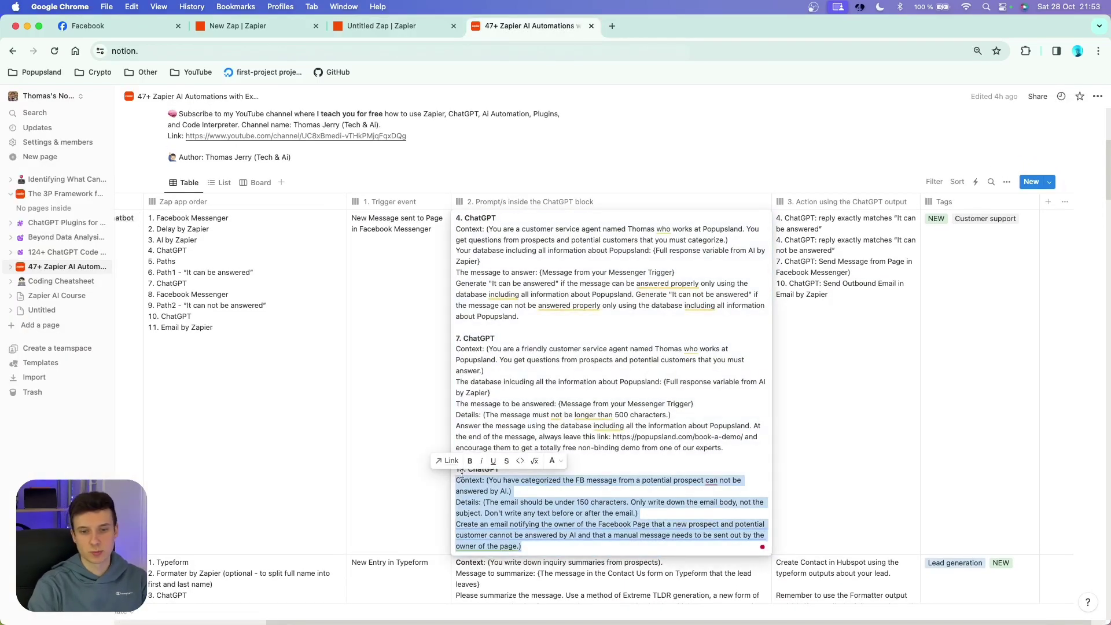
key(ctrl+shift+Tab)
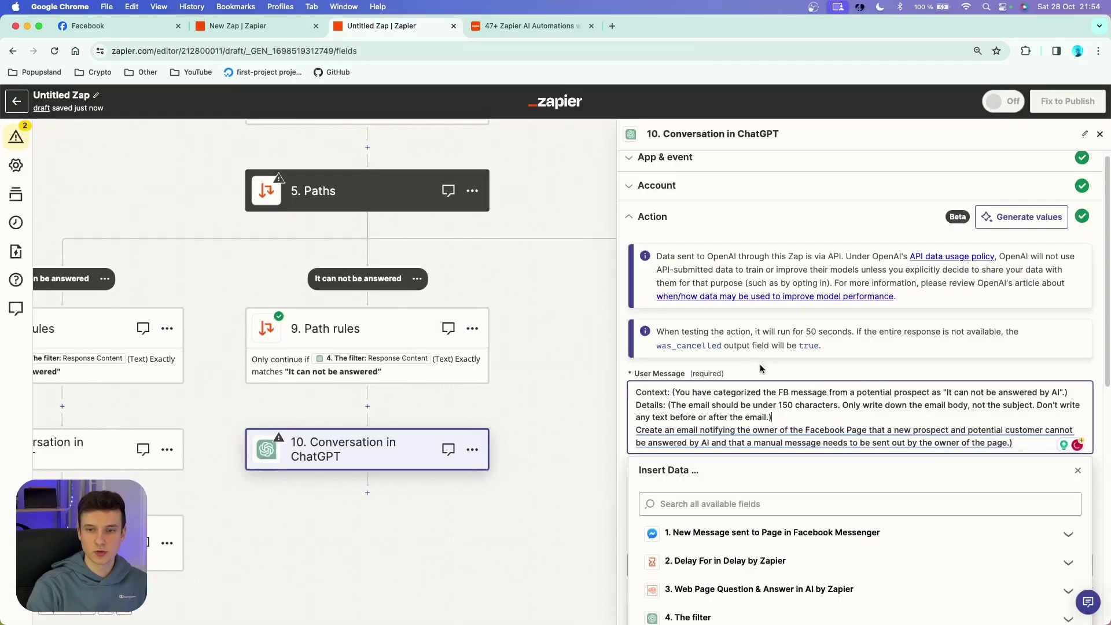
click(838, 406)
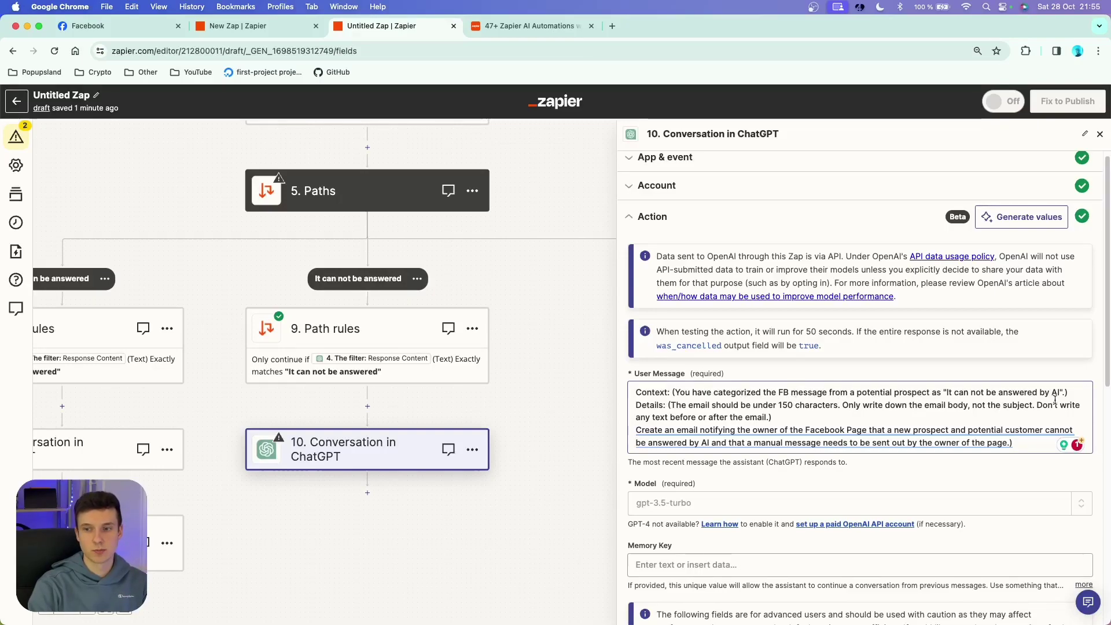
double_click(658, 406)
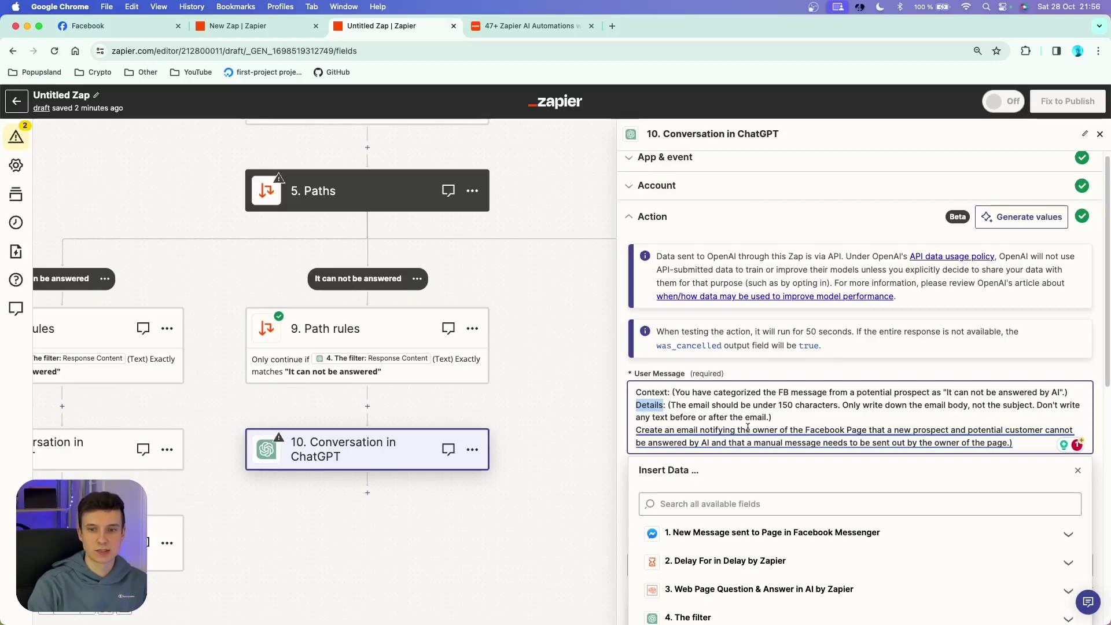
click(788, 414)
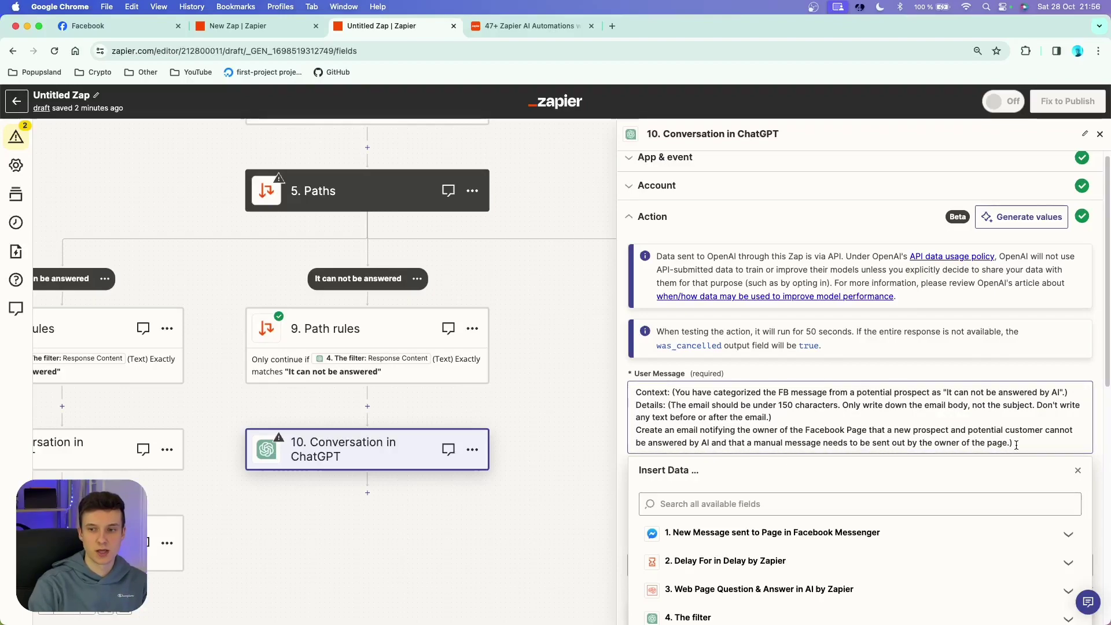
Set step 10's model to gpt-4 and its memory key to facebook_messenger_page_email, then continue to its test.
scroll(706, 404, down, 2)
click(707, 404)
scroll(706, 449, down, 2)
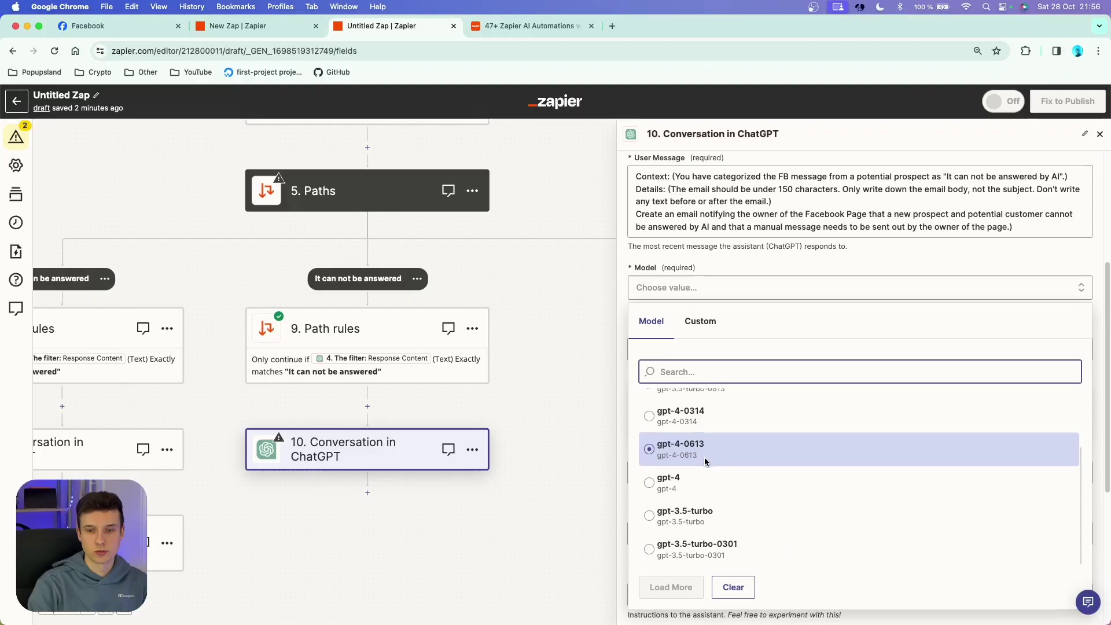
click(683, 480)
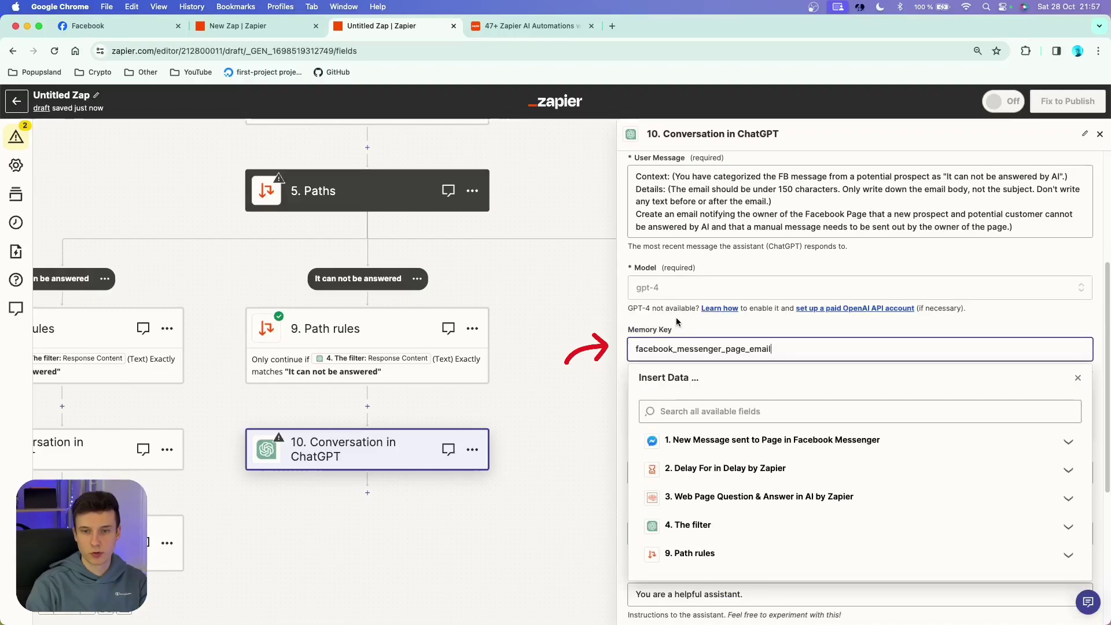
click(676, 317)
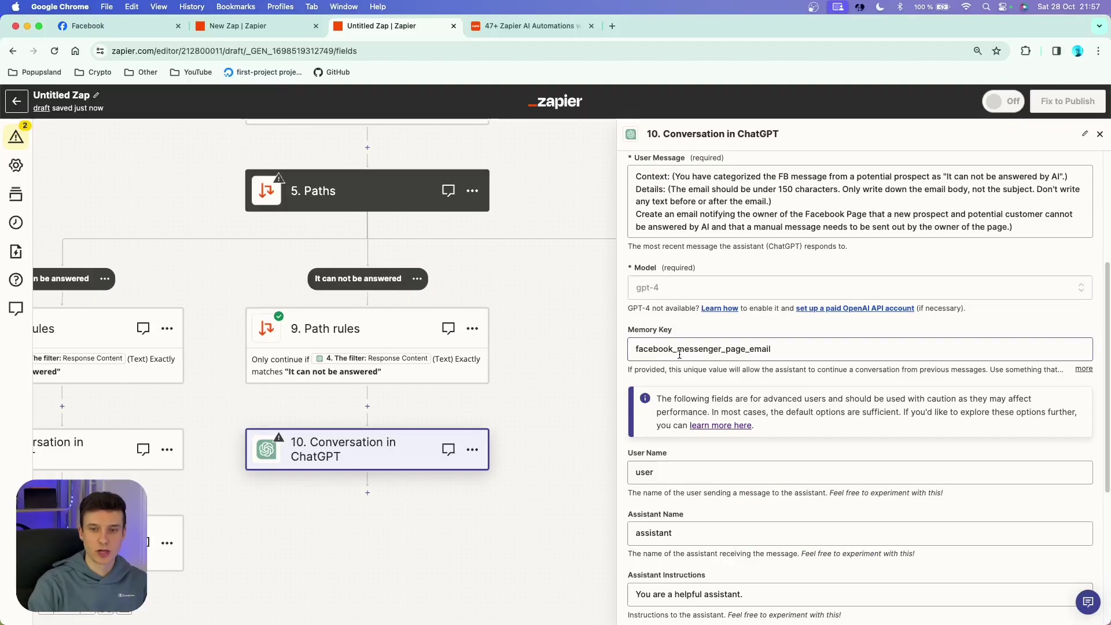
scroll(784, 356, down, 5)
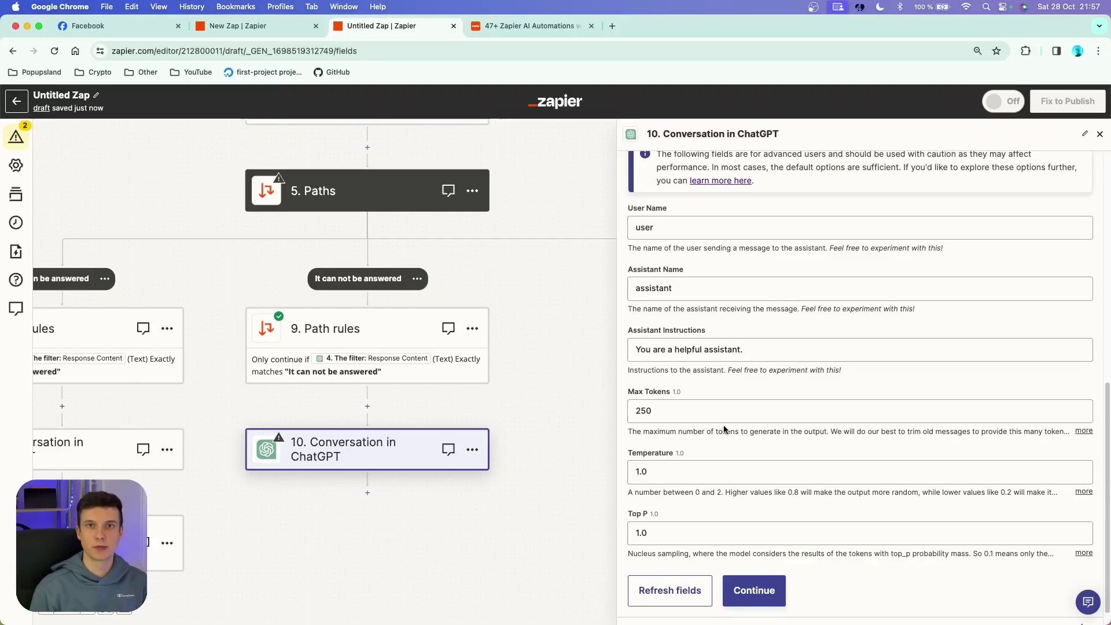
click(753, 591)
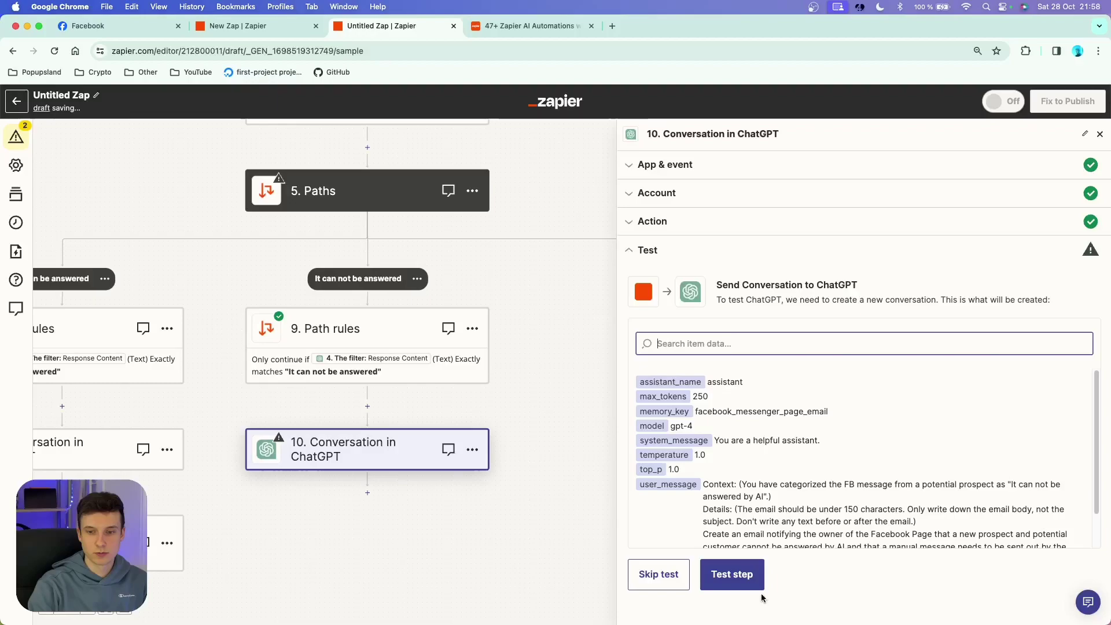
Test step 10's ChatGPT conversation and check the generated response content.
click(732, 579)
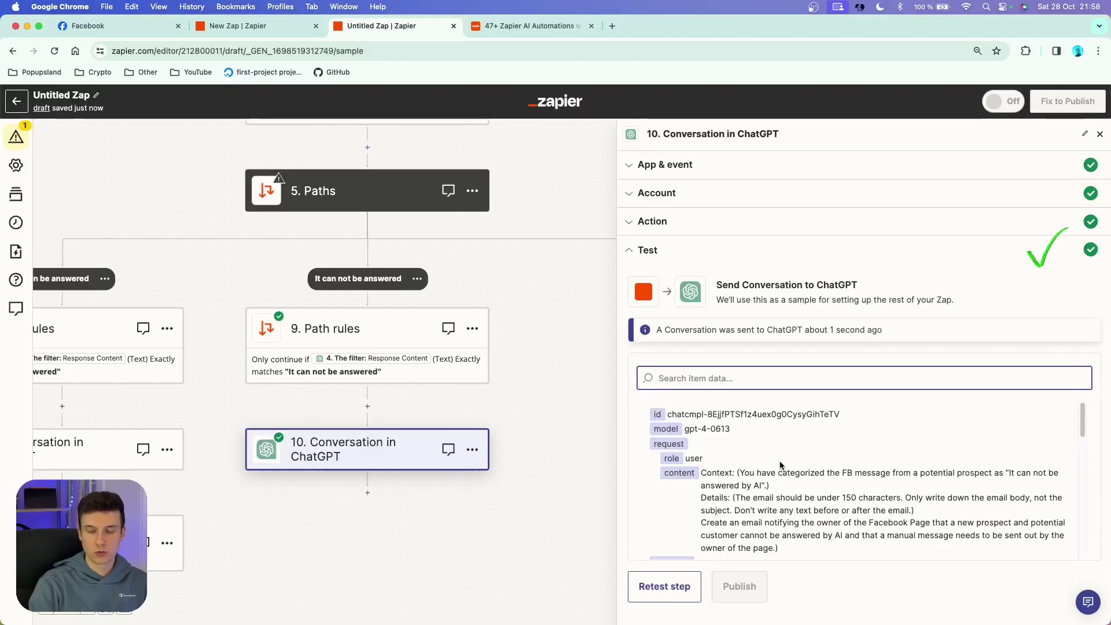
scroll(782, 460, down, 3)
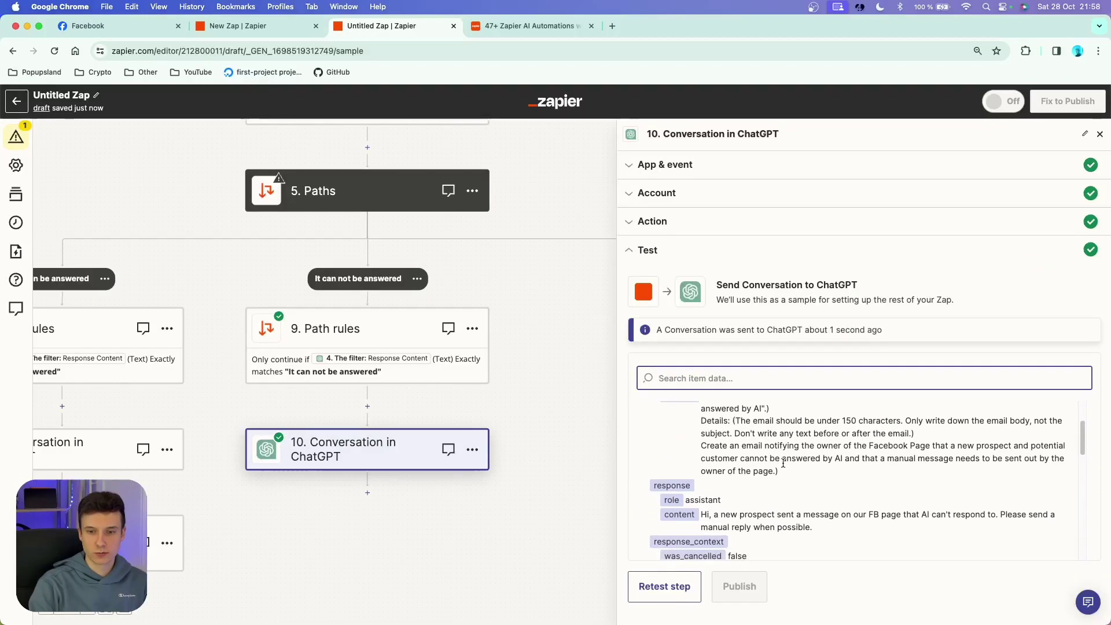
click(676, 501)
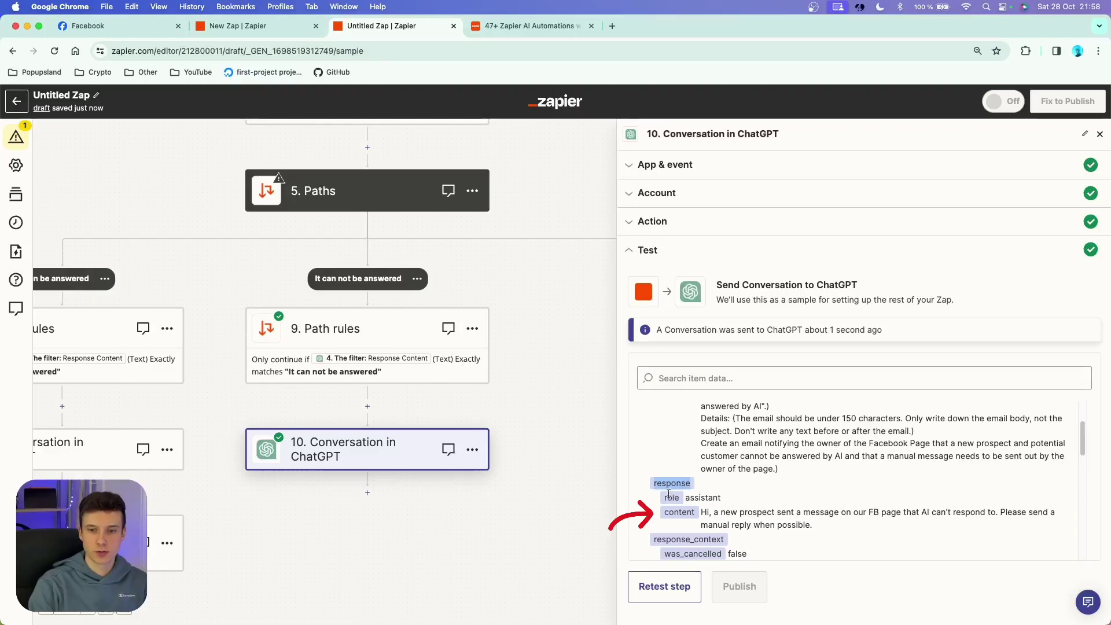
drag(702, 513, 822, 520)
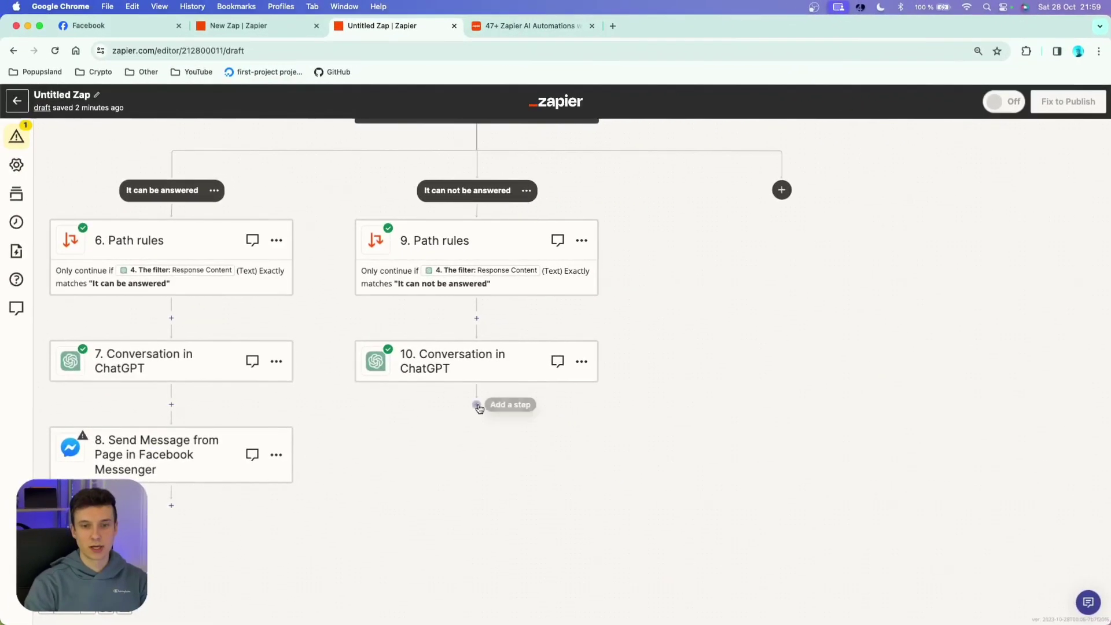
Add an Email by Zapier action below step 10 with the Send Outbound Email event.
click(476, 405)
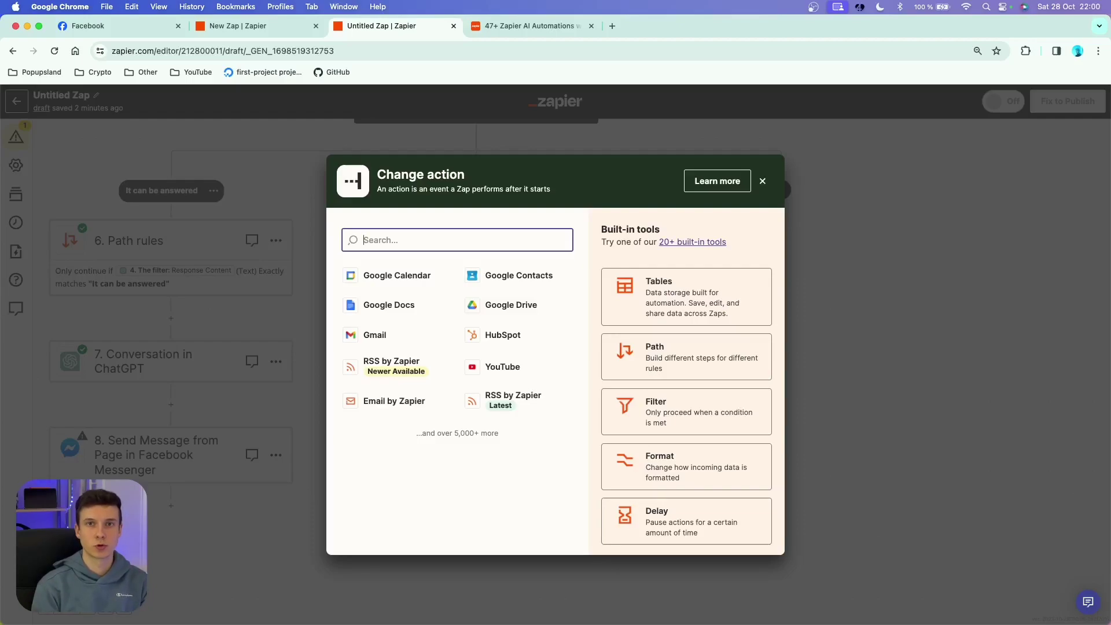
text(ema)
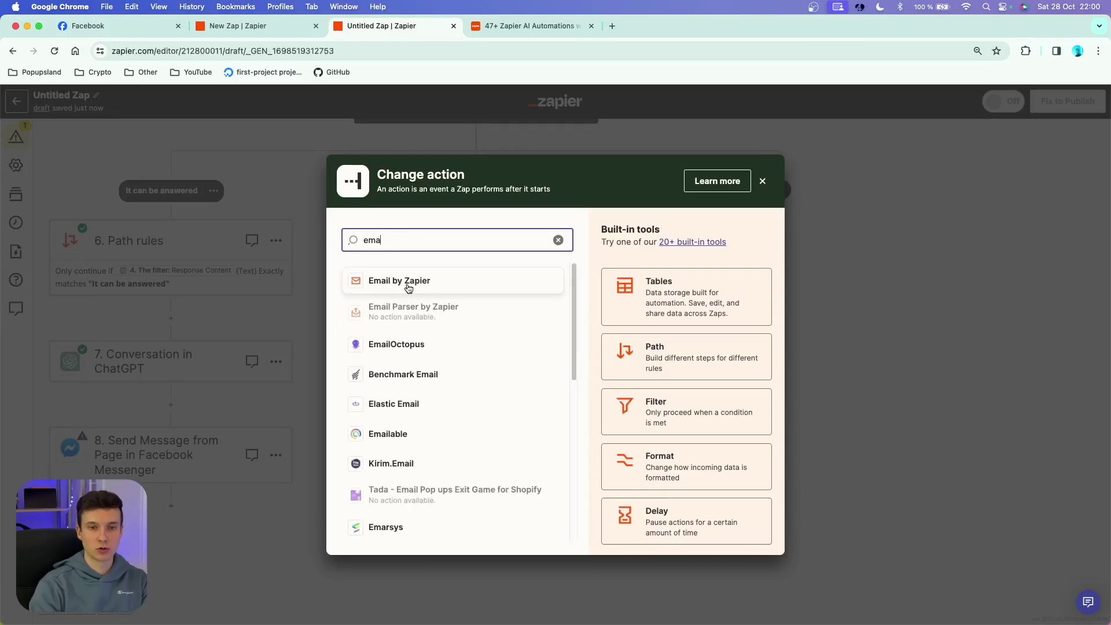
click(420, 281)
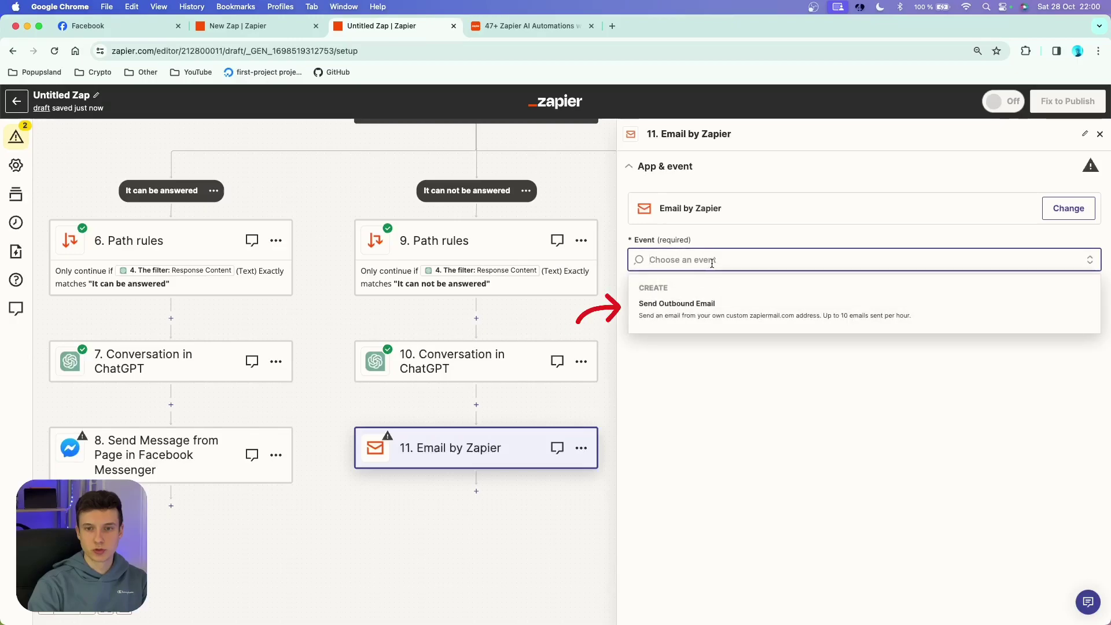
click(689, 318)
Fill in the recipient's e-mail for the outbound email and set the subject to "FB page message to be answered".
click(700, 239)
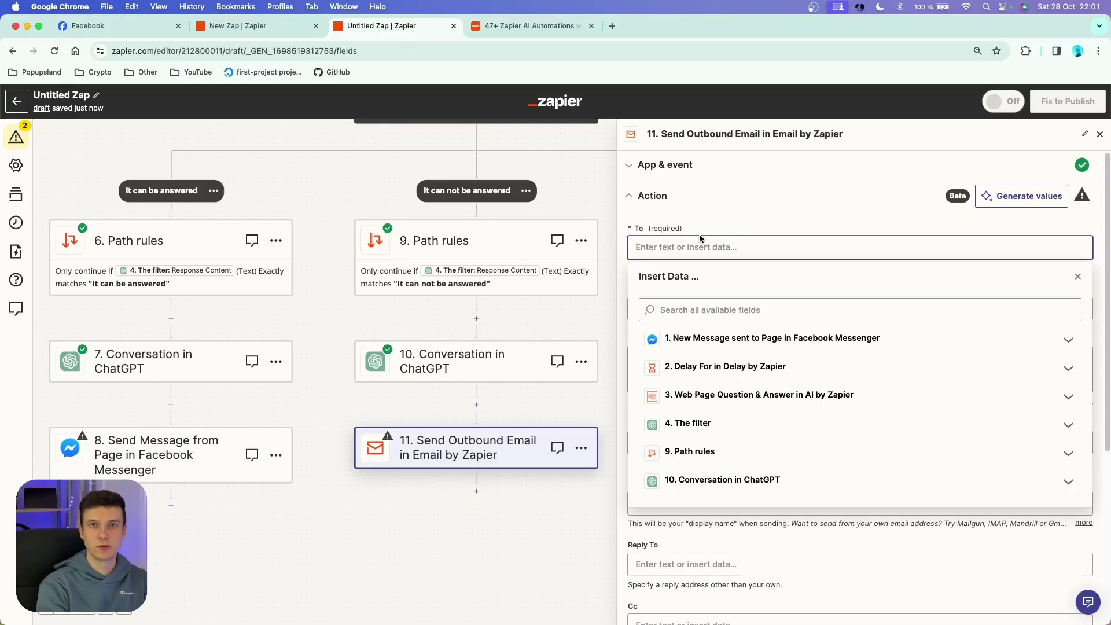
key(super+v)
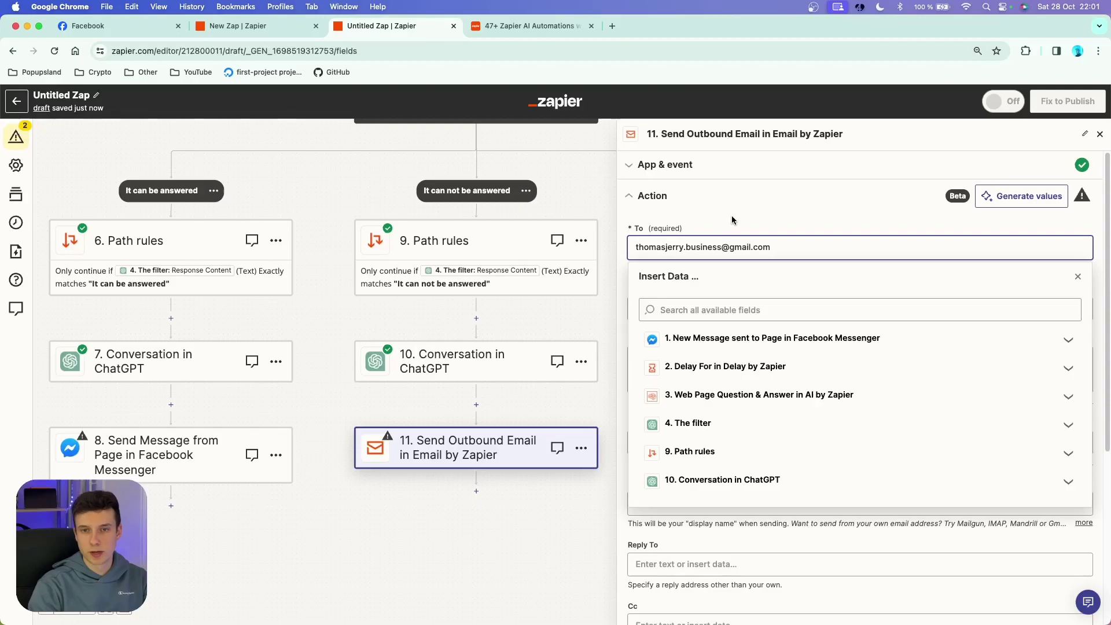
click(770, 228)
click(747, 300)
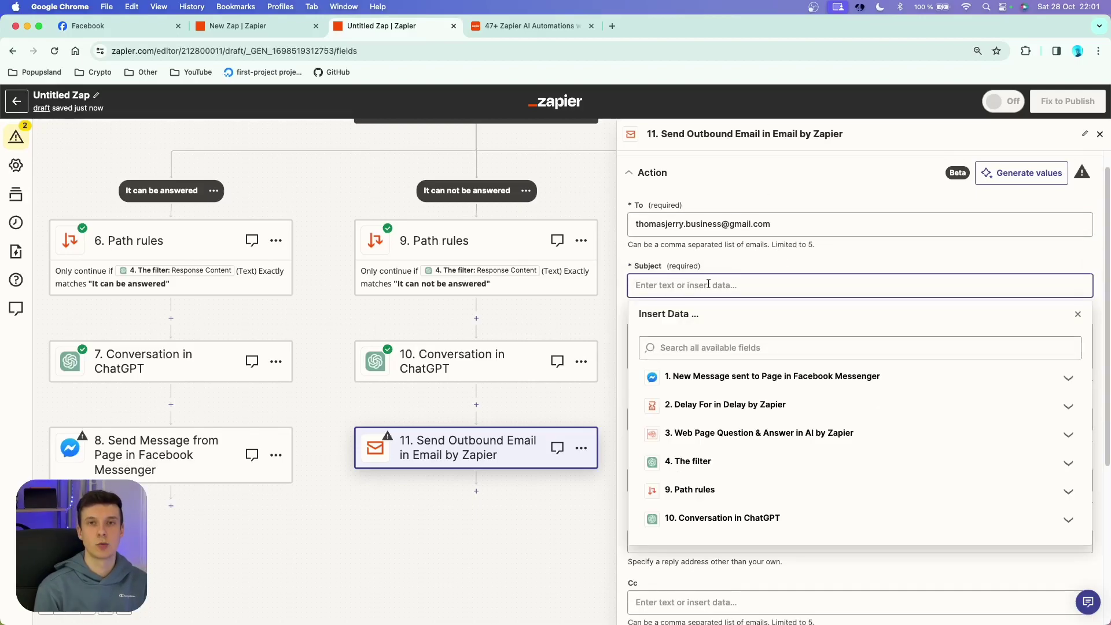
text(FB page message to be answered)
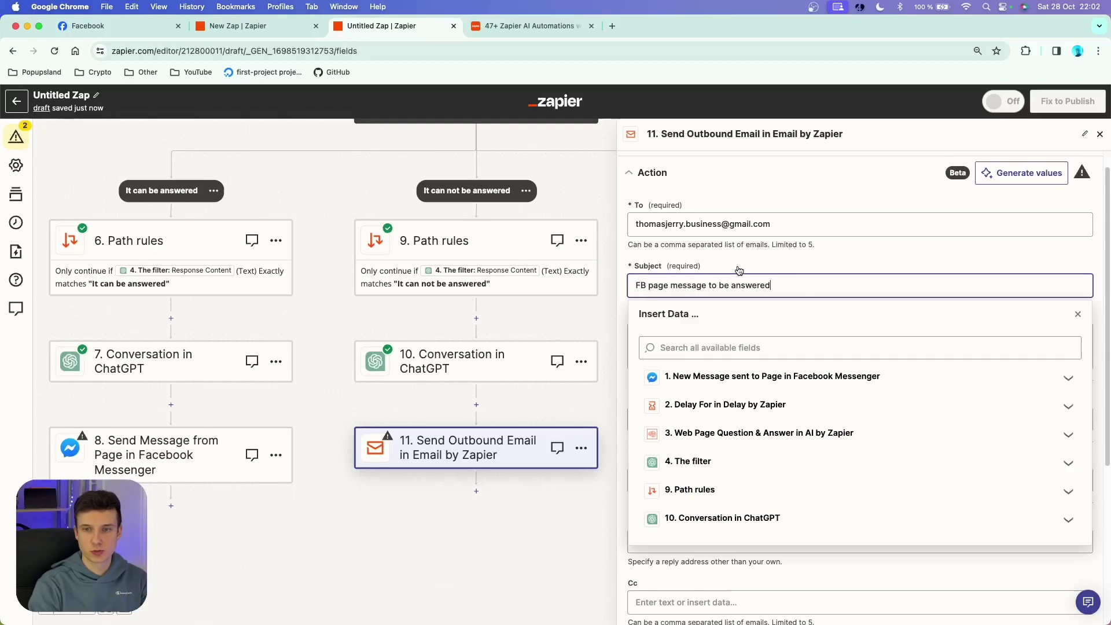
Rename step 10 as "Drafting the email notification".
click(451, 361)
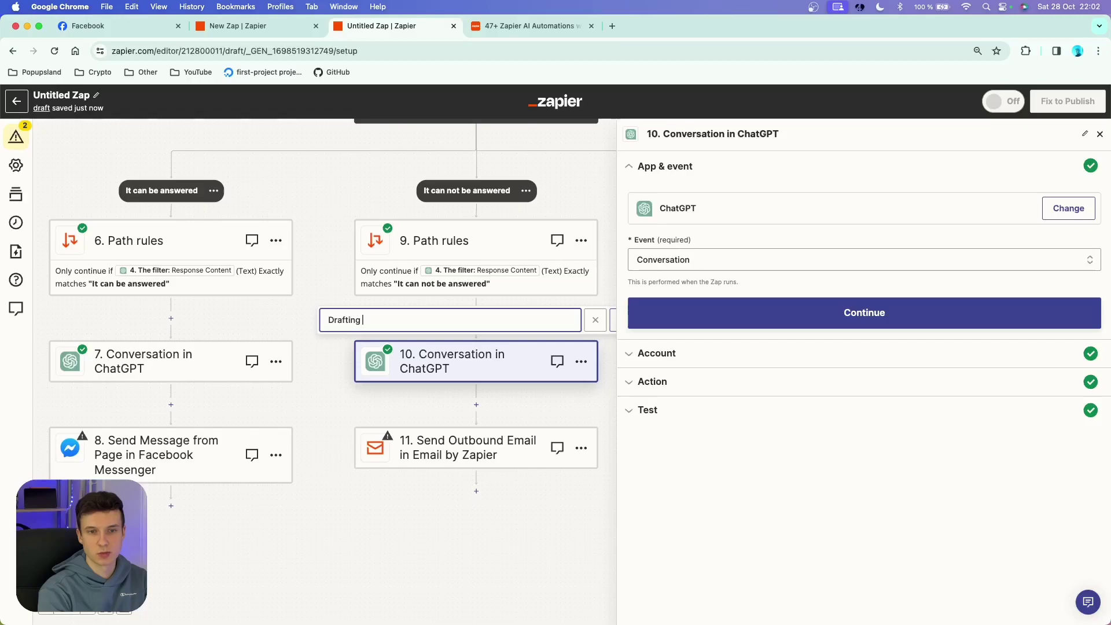
text(the email notification)
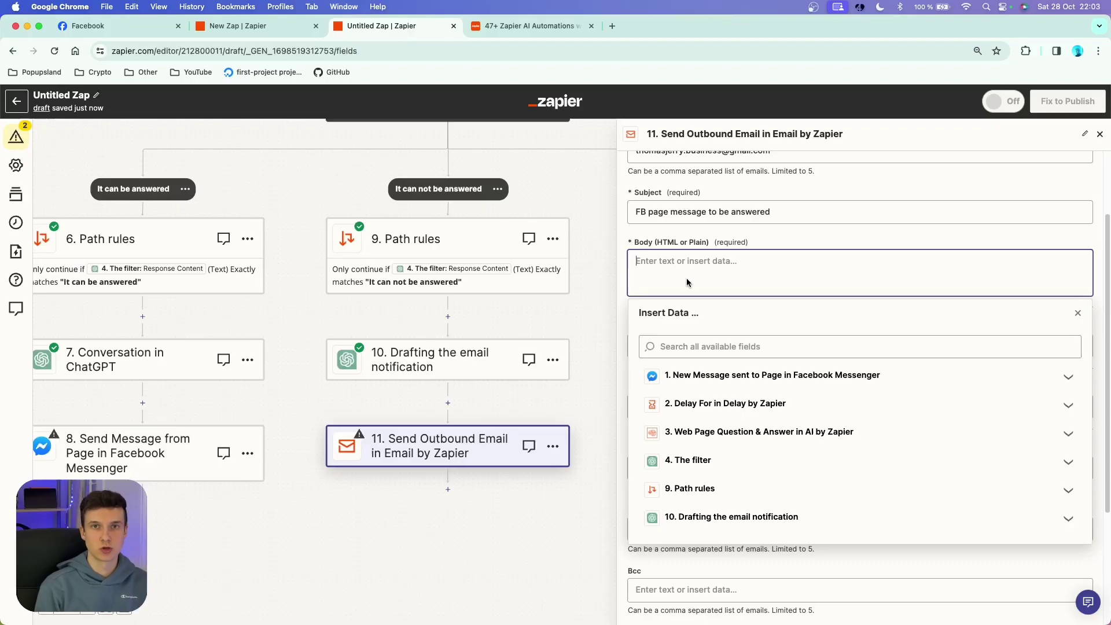
Build the email body from step 10's Reply followed by "Link to the conversation:" and the Facebook page's business inbox URL.
click(782, 510)
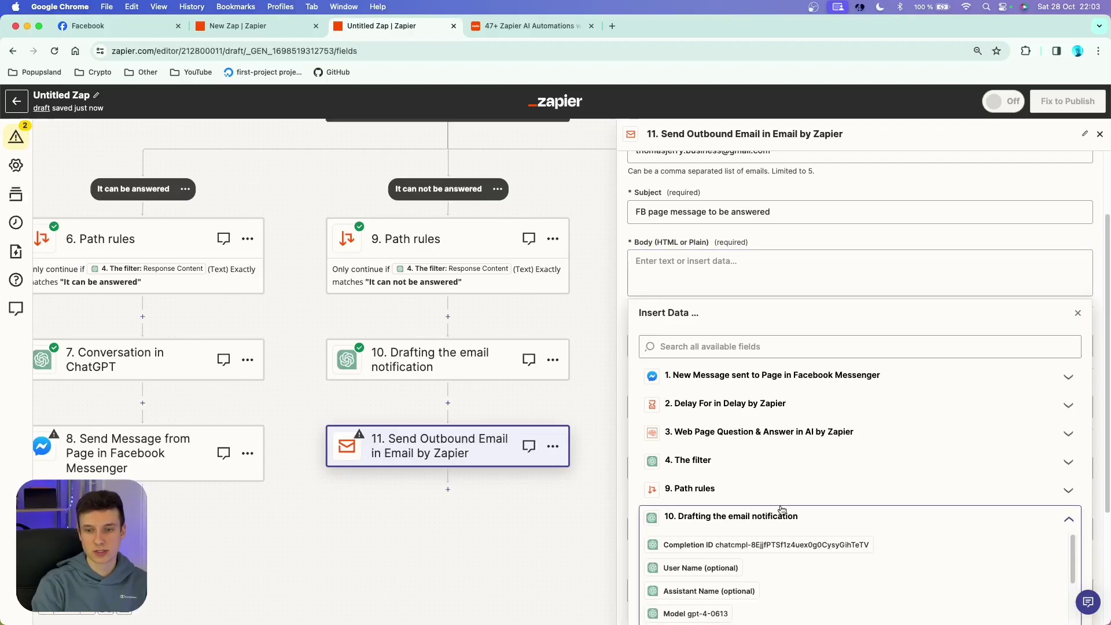
scroll(781, 511, down, 10)
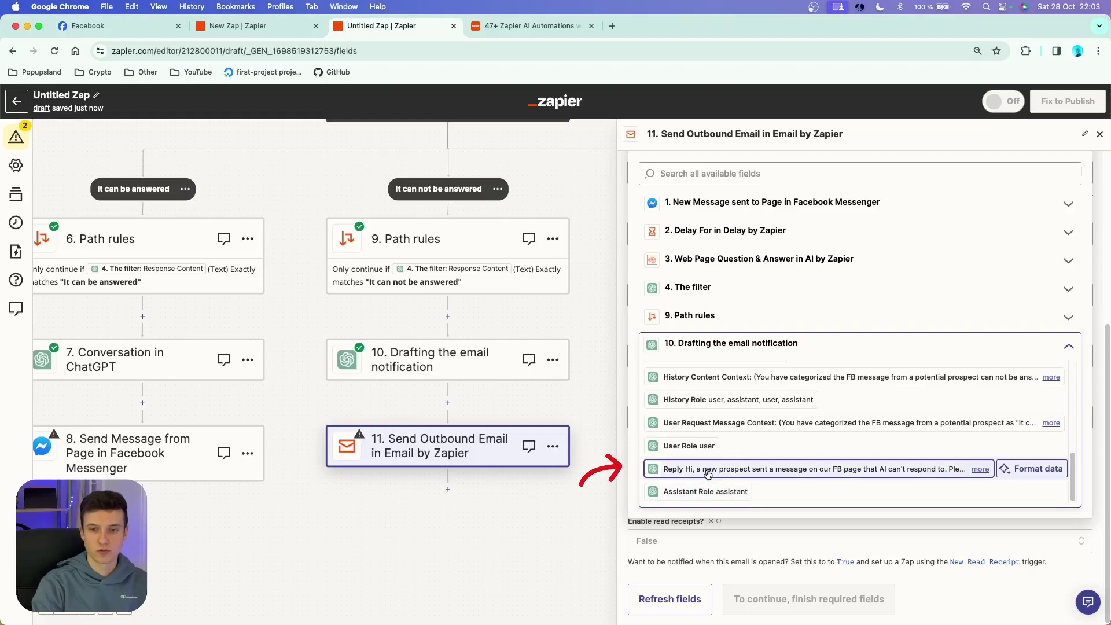
click(707, 473)
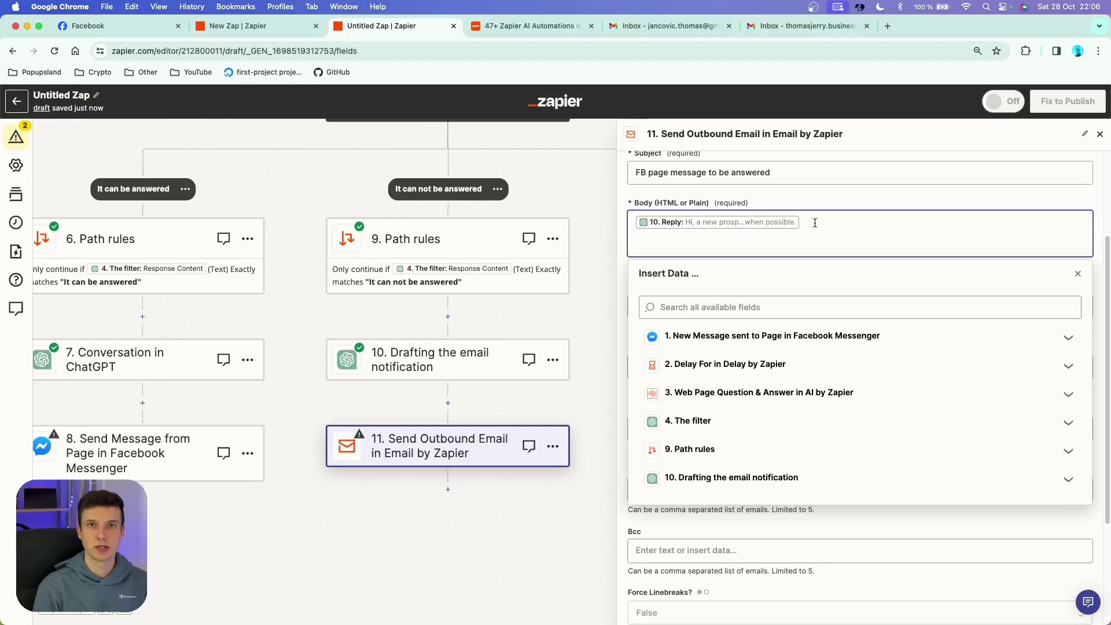
key(super+v)
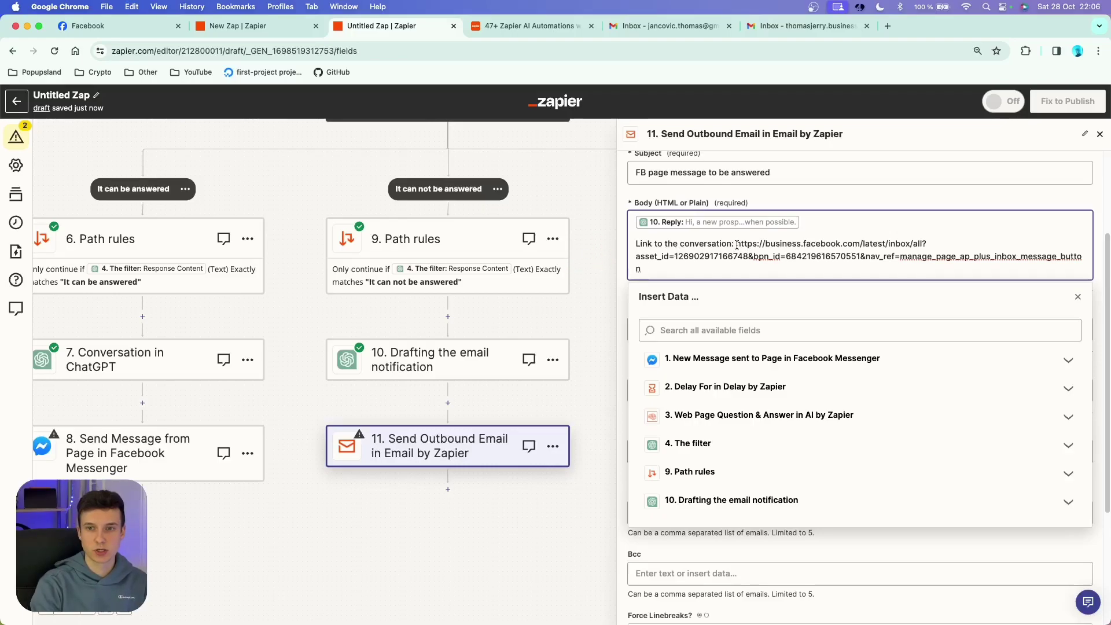
Check the conversation link against the page's Inbox address in Meta Business Suite and return to the Zap.
drag(736, 243, 806, 266)
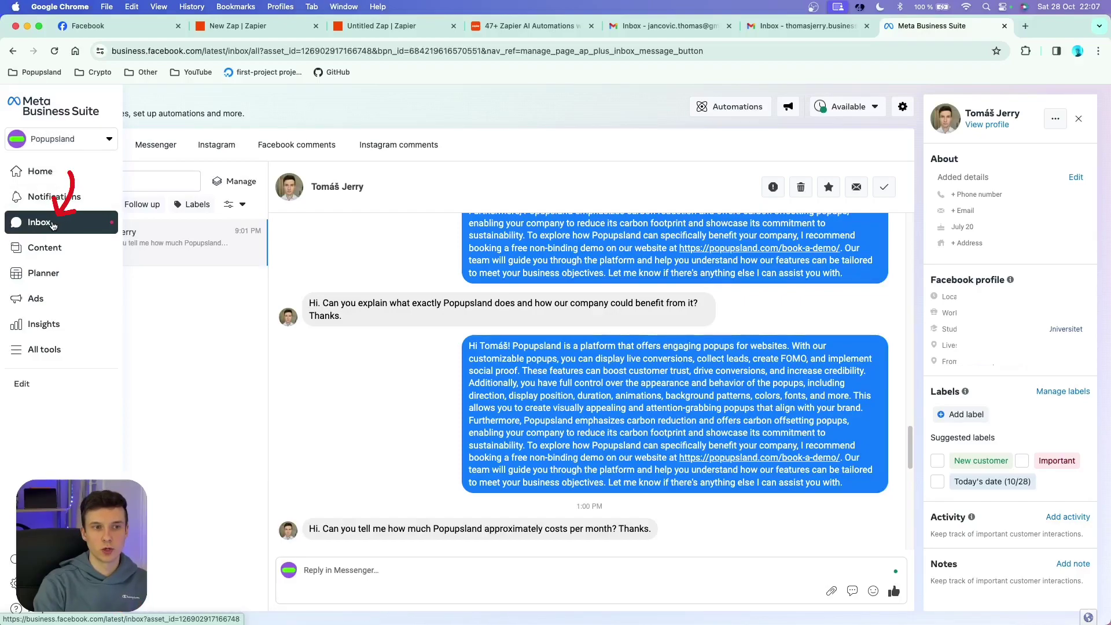
click(191, 51)
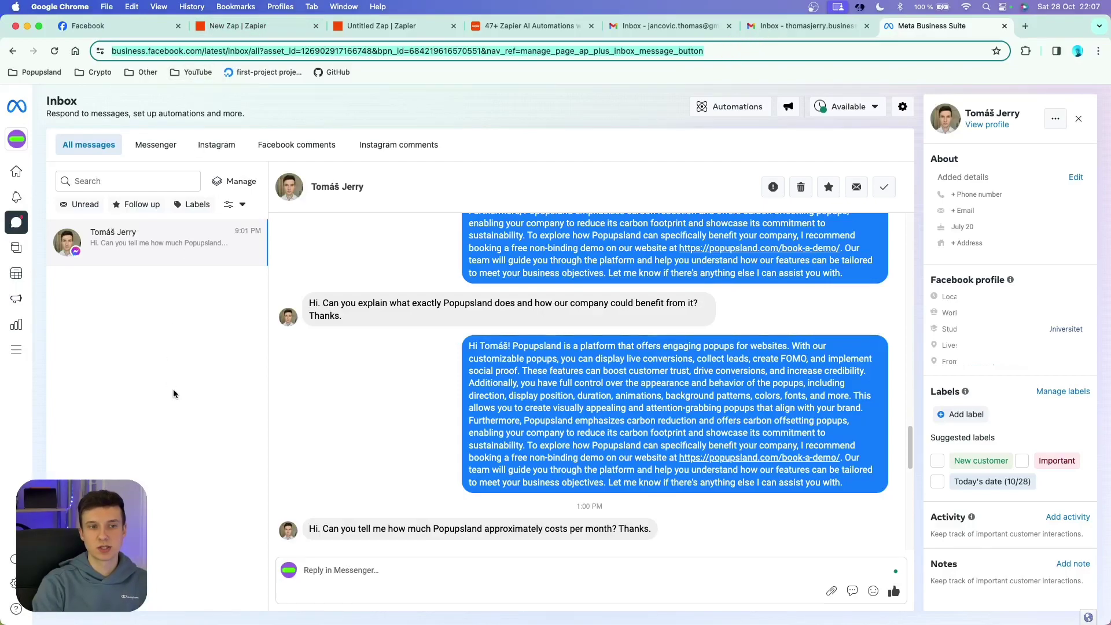
key(super+w)
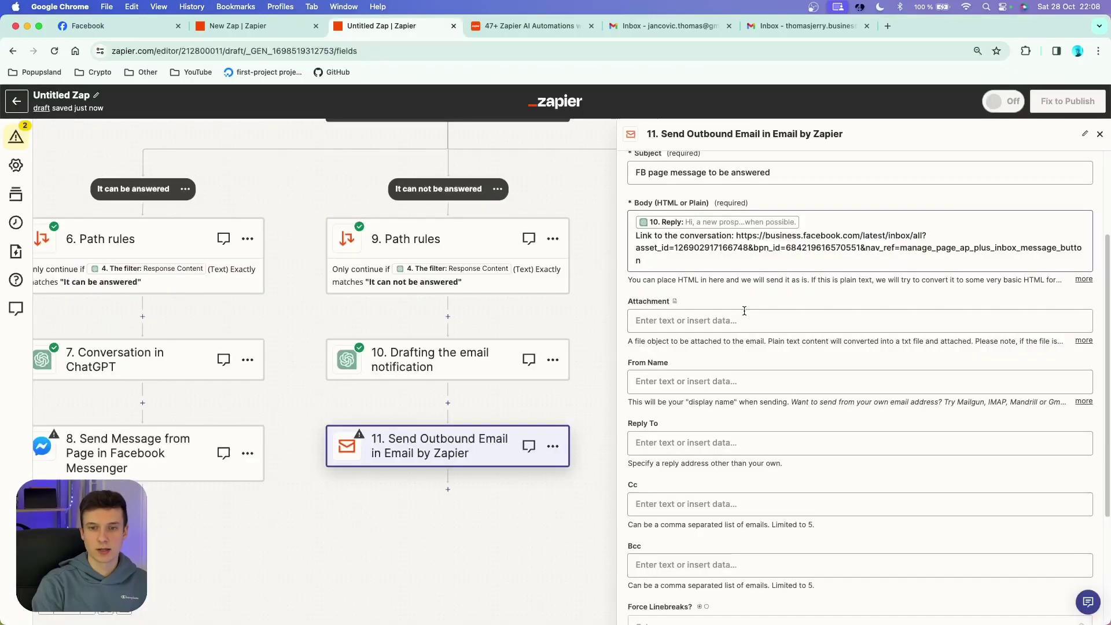
Leave the optional email fields unset and continue to step 11's test.
scroll(763, 391, down, 1)
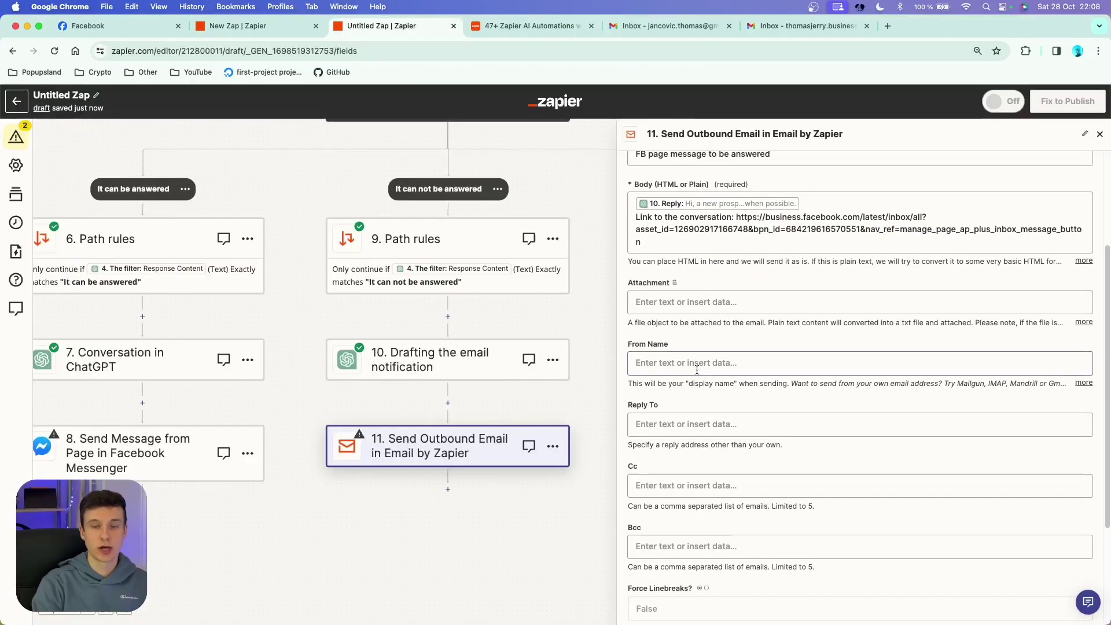
scroll(702, 384, down, 5)
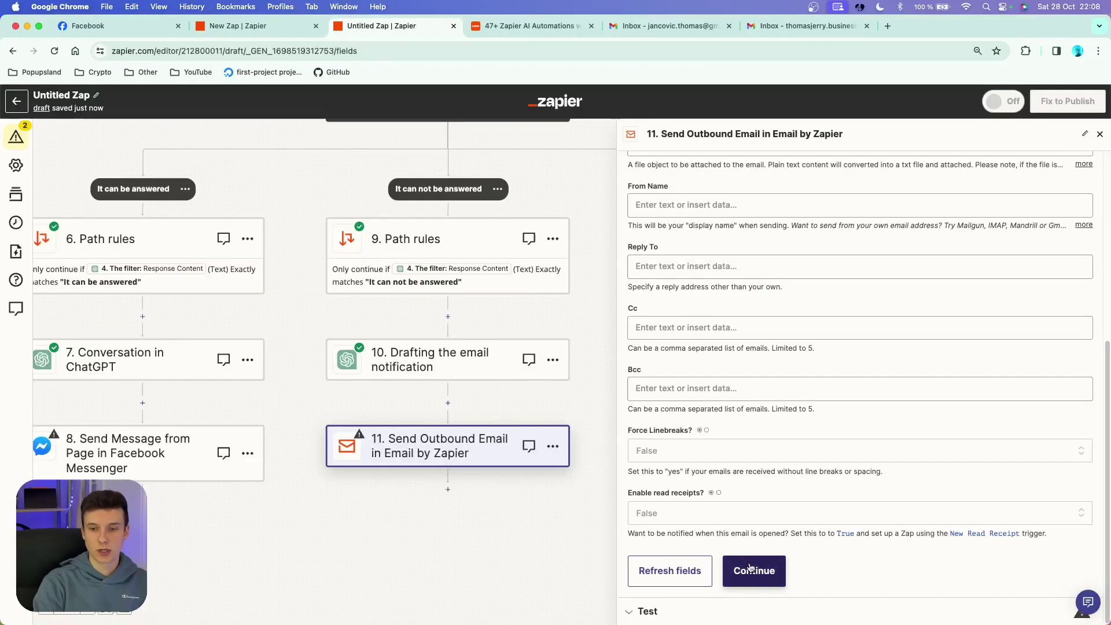
click(748, 569)
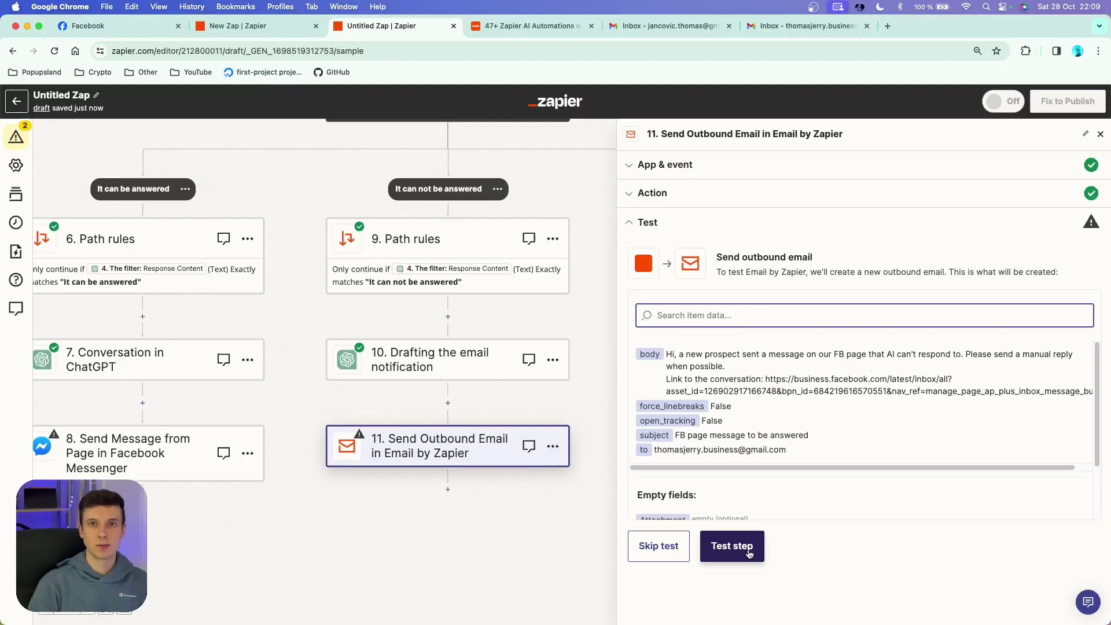
Run the test of step 11's outbound email and open the "FB page message to be answered" notification in Gmail.
click(749, 553)
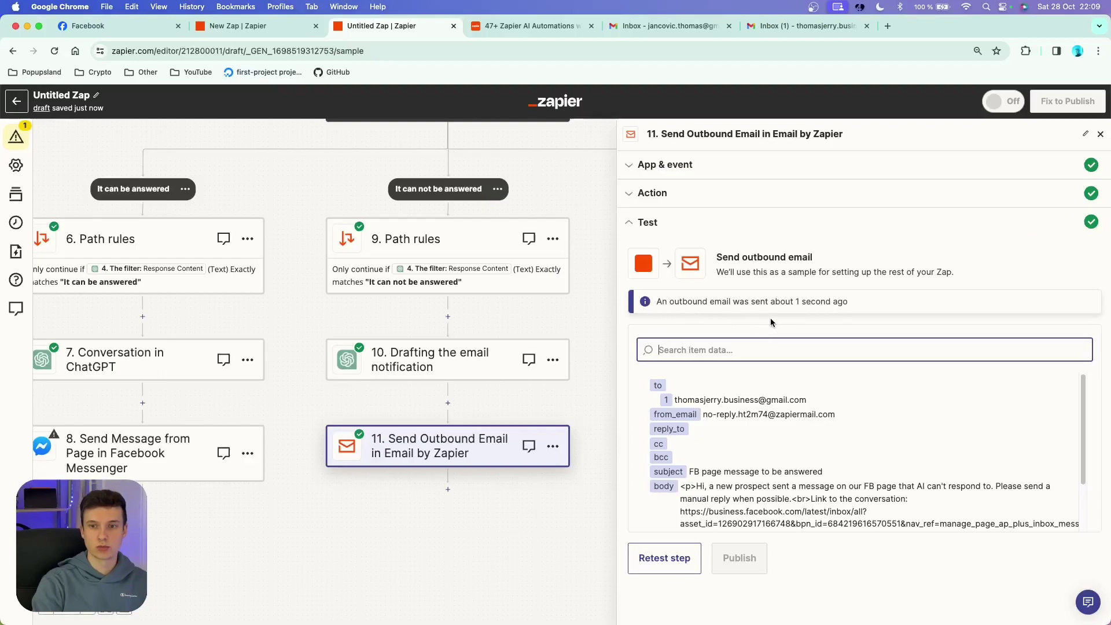
click(802, 26)
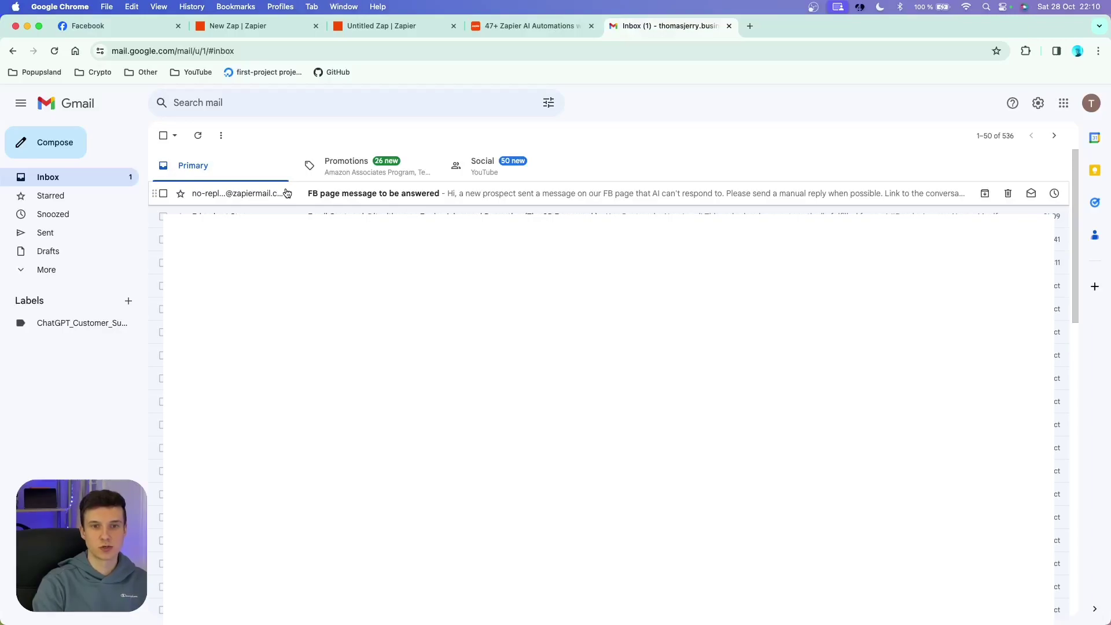
click(287, 192)
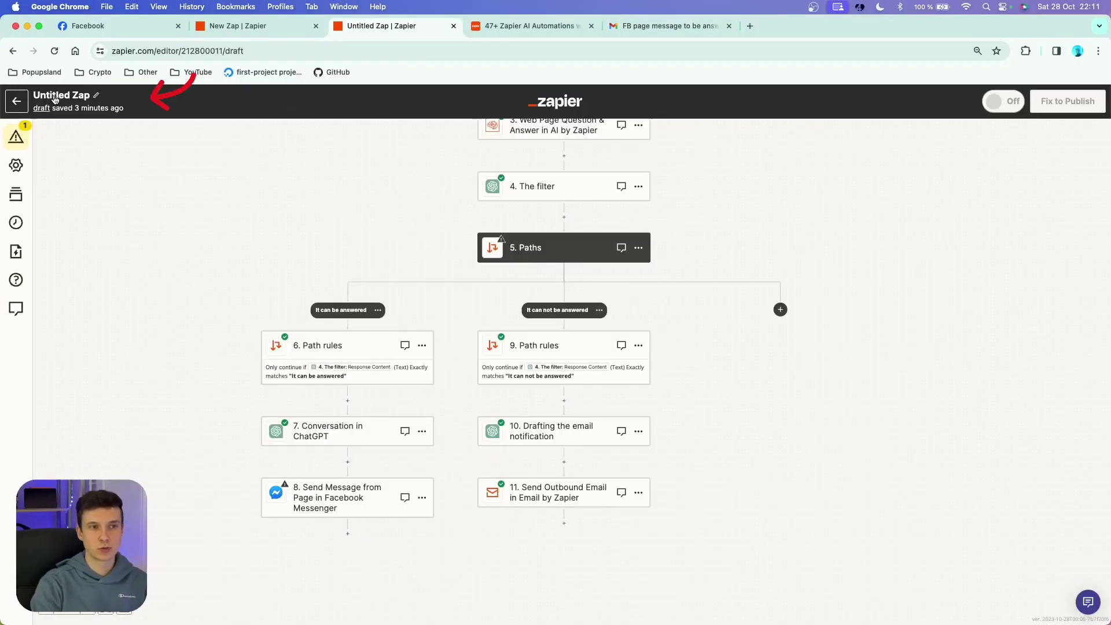
Rename the Zap as "Advanced_FacebokPage_Chatbot".
click(55, 97)
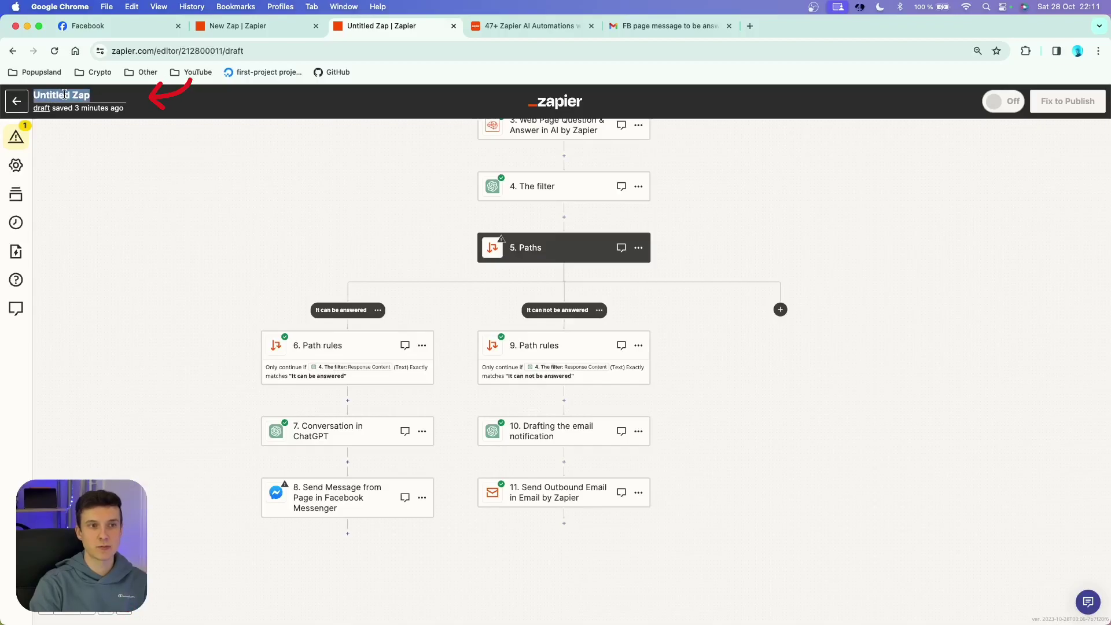
text(Advanced_FacebokPage_Chatbot)
key(Return)
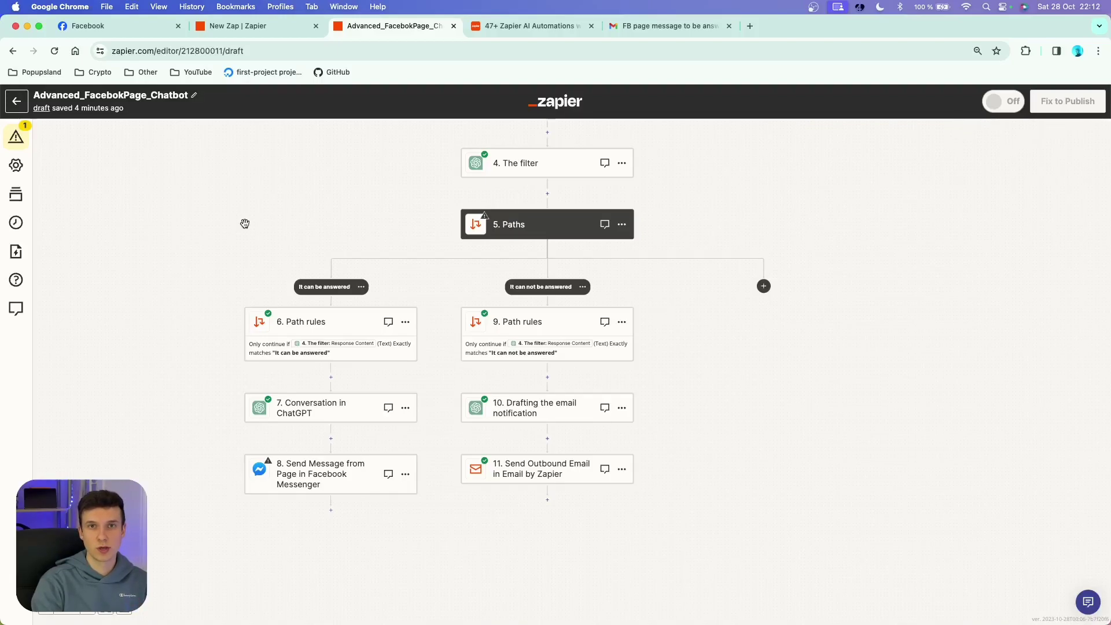
Review the Zap's status warnings and skip the pending test of step 8, Send Message from Page in Facebook Messenger.
click(17, 139)
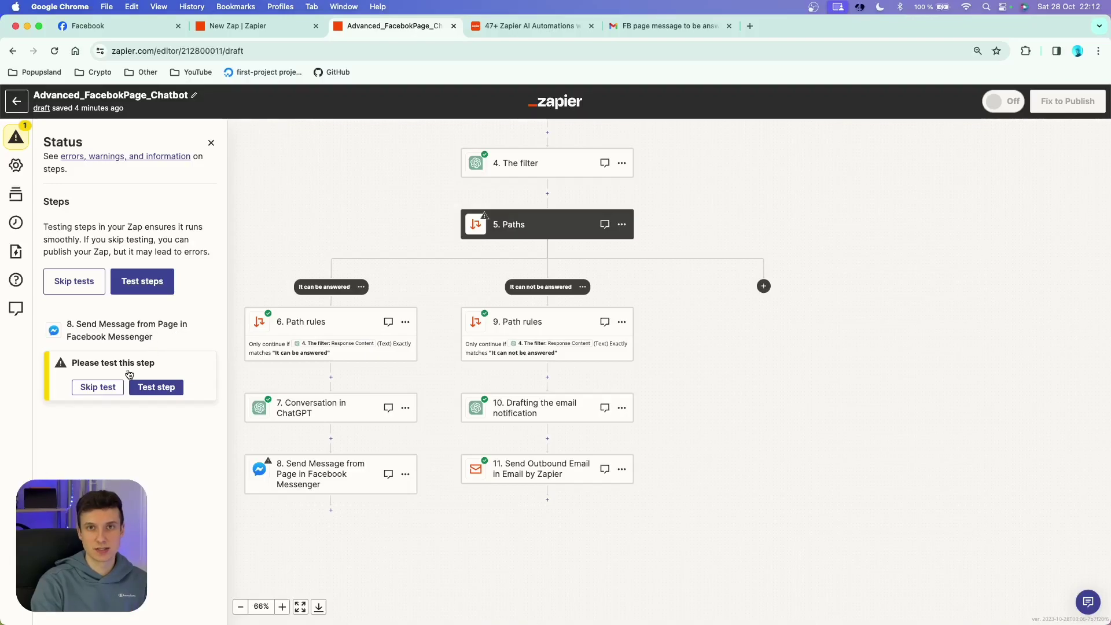
click(98, 387)
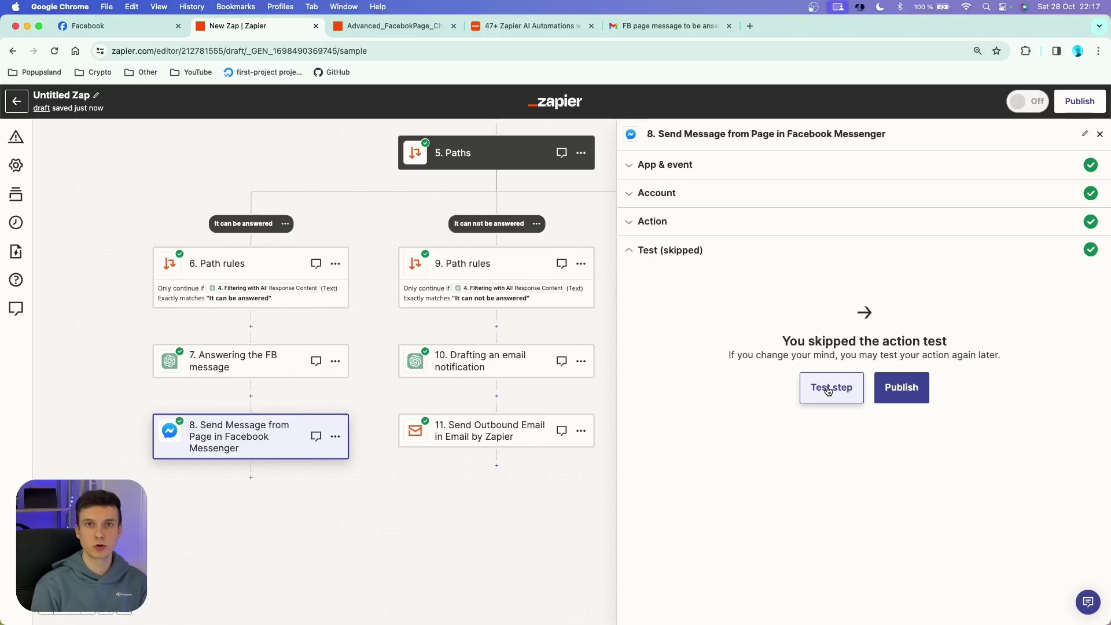
Test the Messenger reply step in the other, already built Zap and read the page's answer in the Popupsland Facebook chat.
click(827, 390)
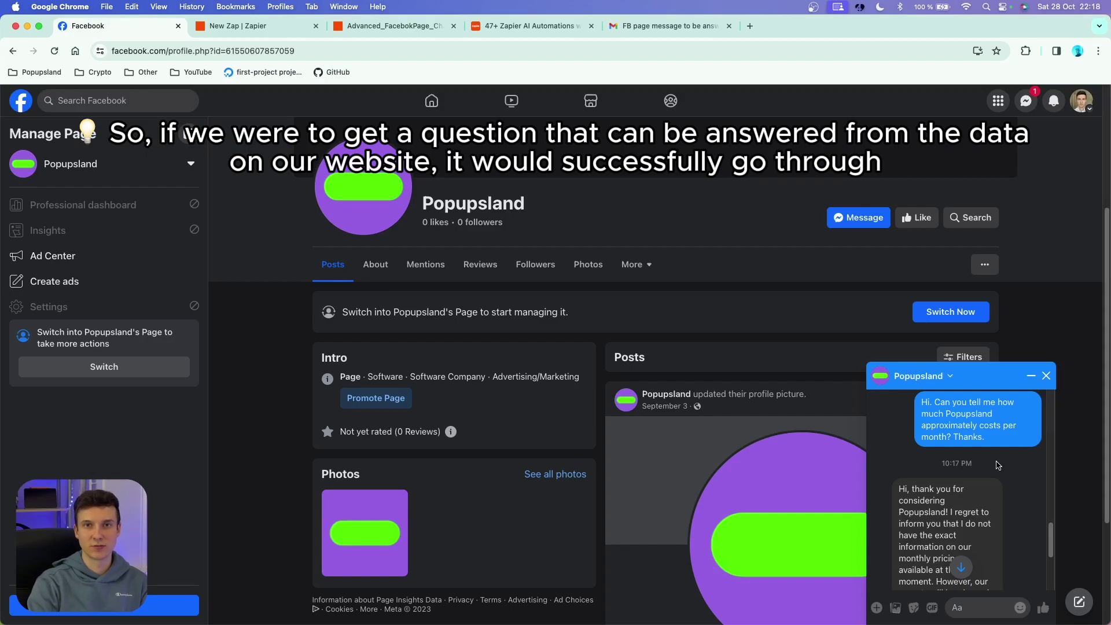
scroll(977, 509, down, 5)
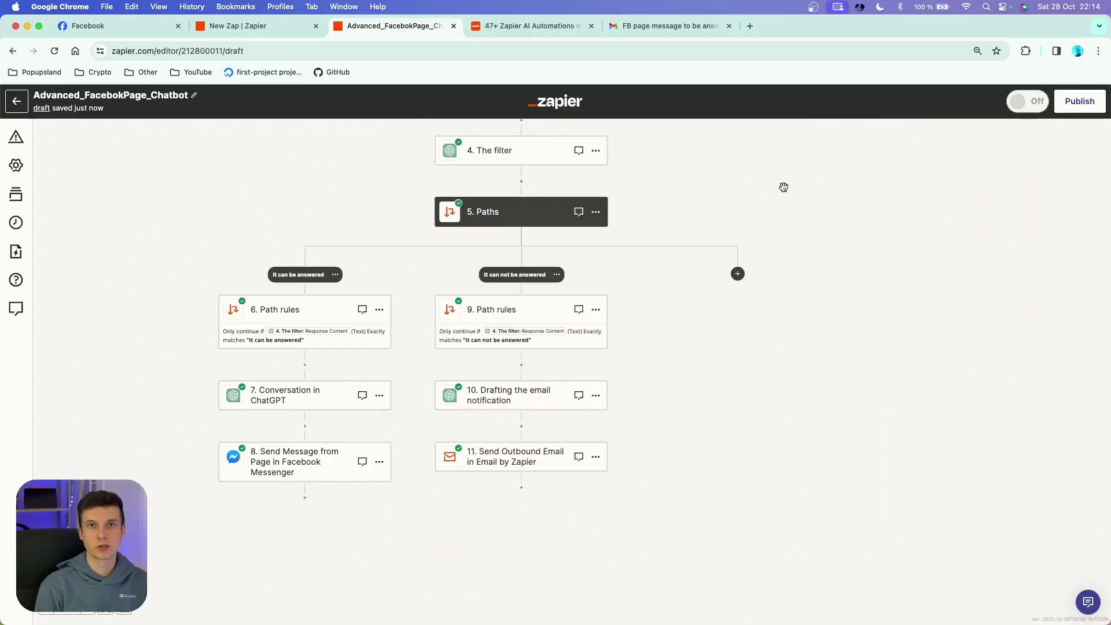
Switch from the finished Zap to the Notion database of 47+ Zapier AI Automations.
key(ctrl+Tab)
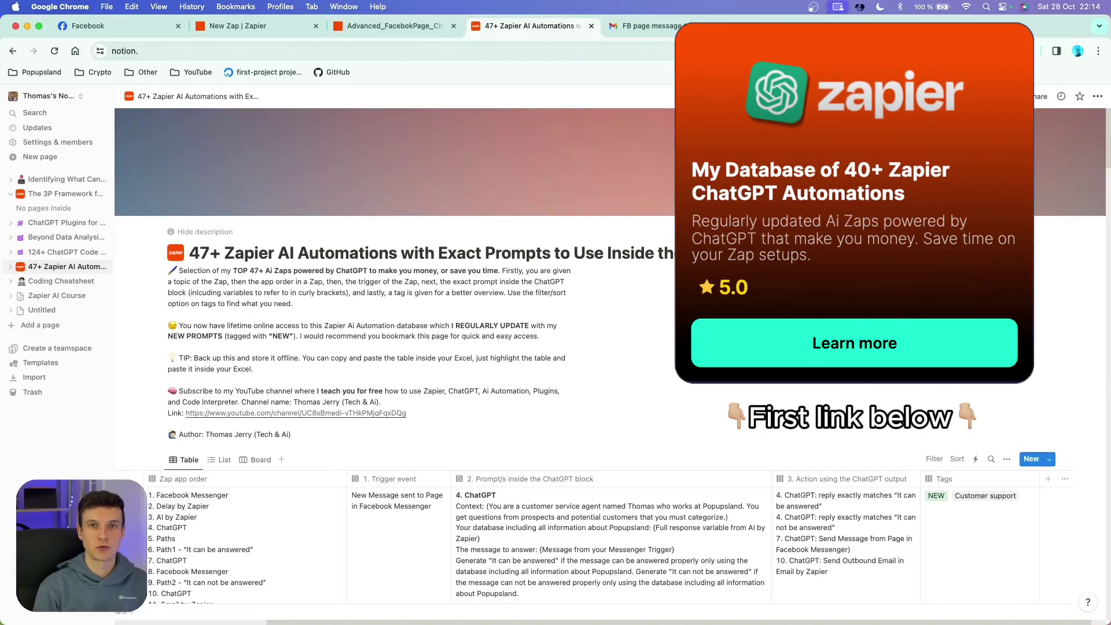